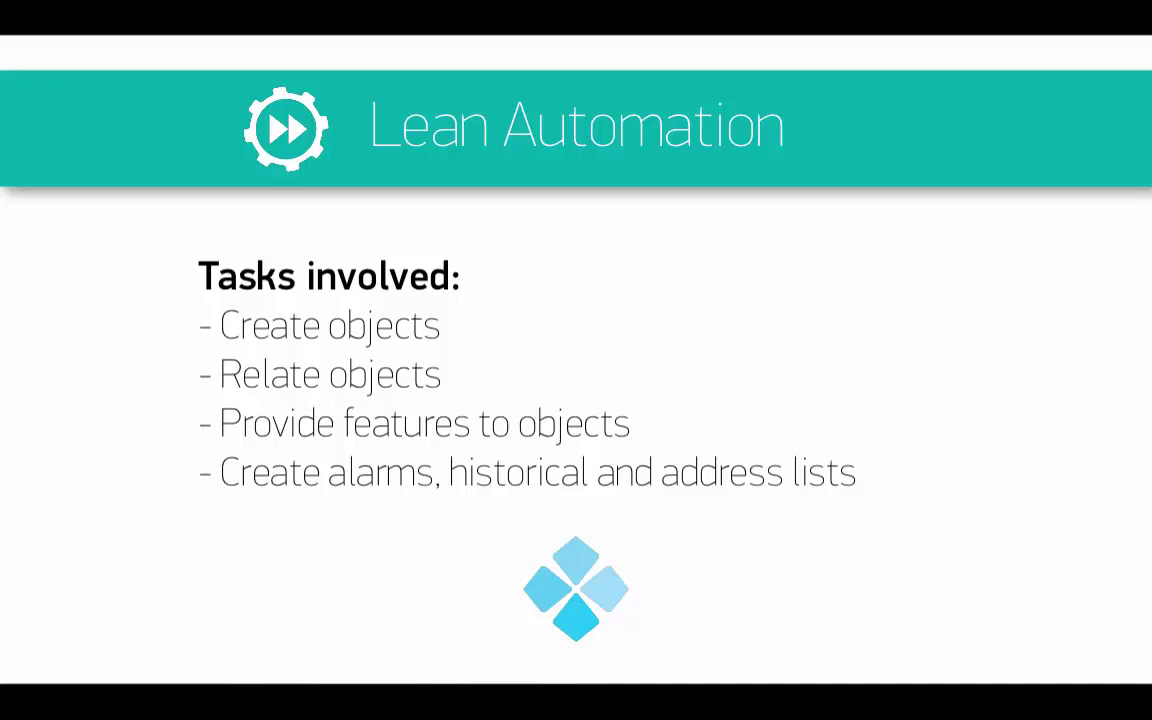
- Name the new project LeanAutomation and create it
{"action": "type", "text": "LeanAut"}
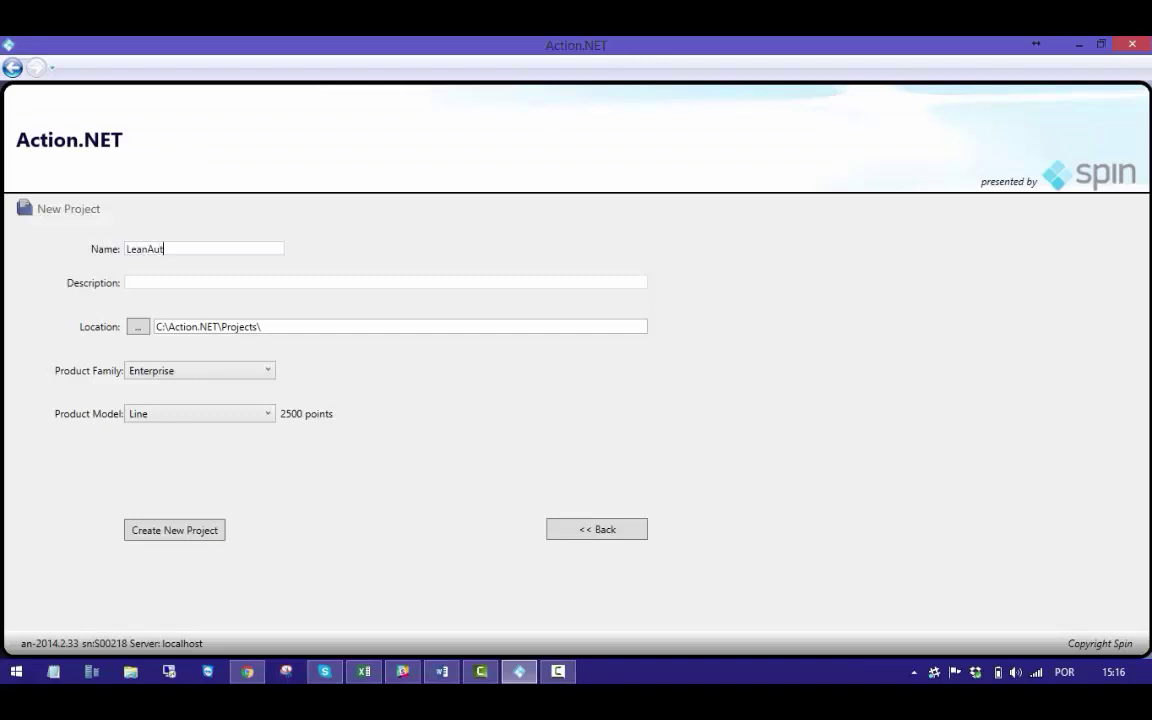
{"action": "type", "text": "omation"}
{"action": "left_click", "coordinate": [174, 530]}
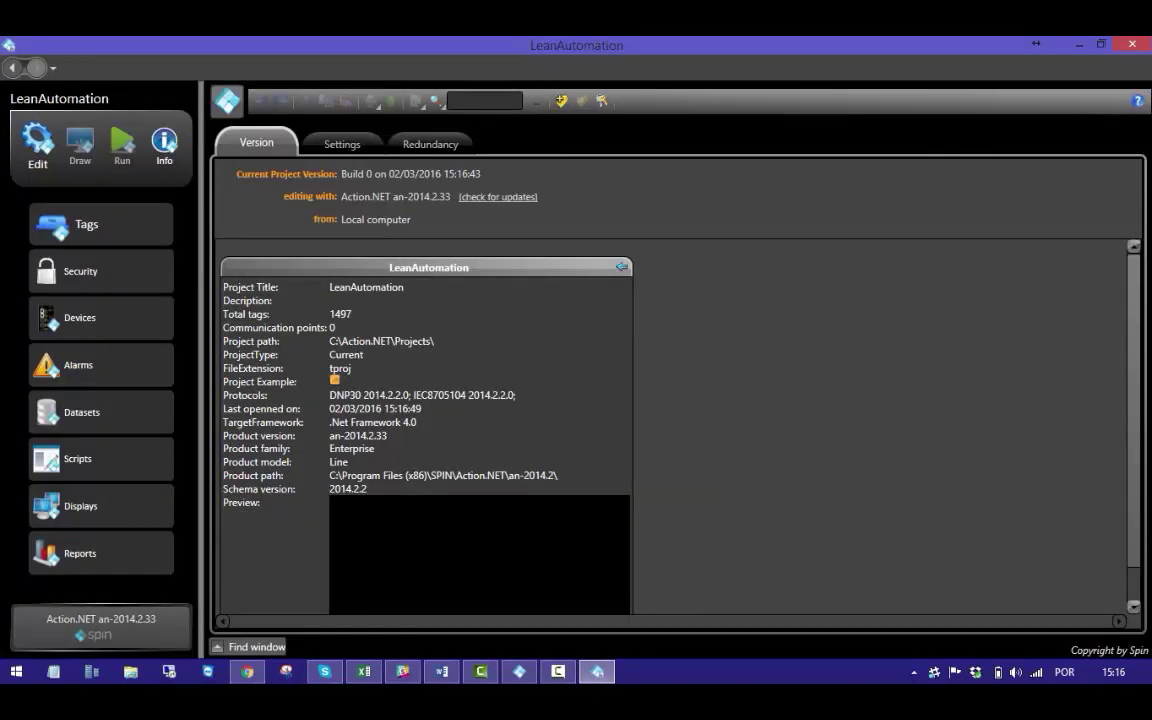
- Examine the project's tag objects, historian tags, alarm items, and device channels and points
{"action": "left_click", "coordinate": [100, 225]}
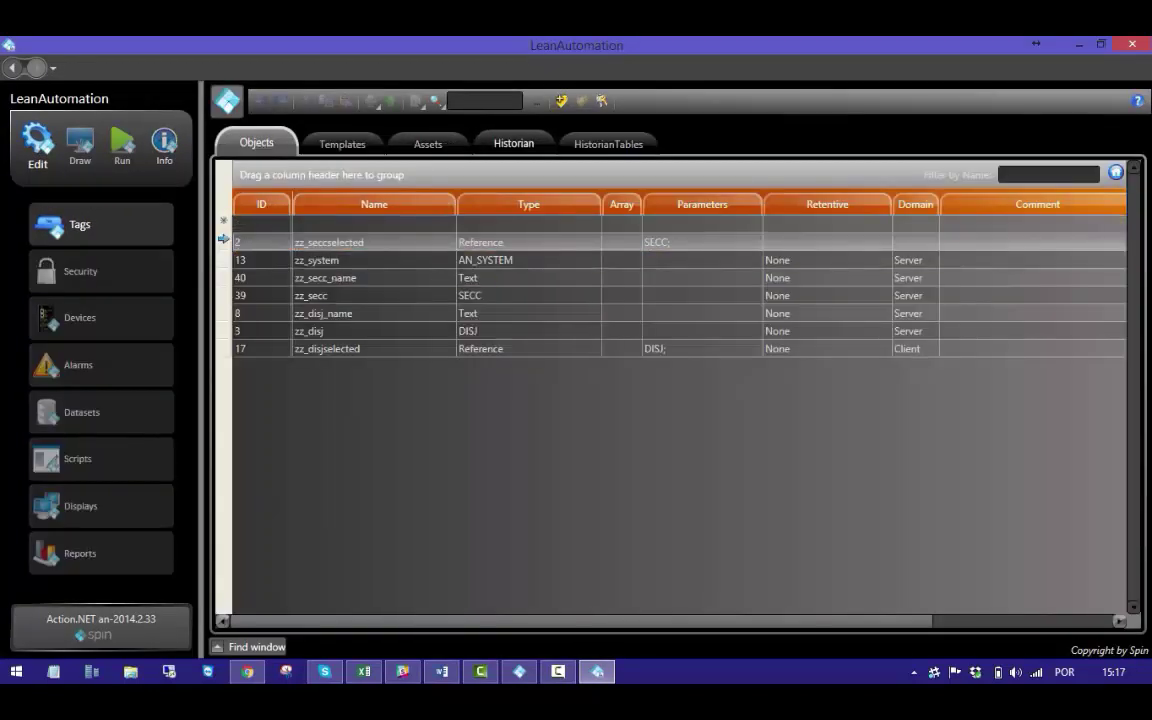
{"action": "left_click", "coordinate": [514, 143]}
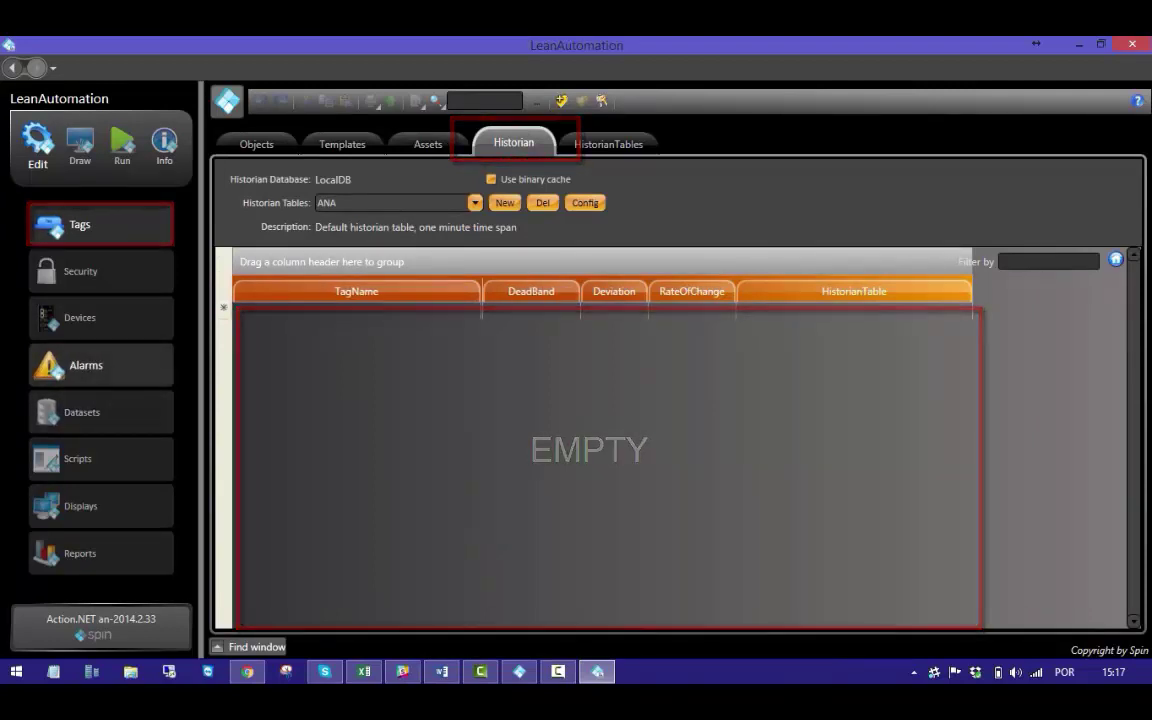
{"action": "left_click", "coordinate": [100, 365]}
{"action": "left_click", "coordinate": [428, 144]}
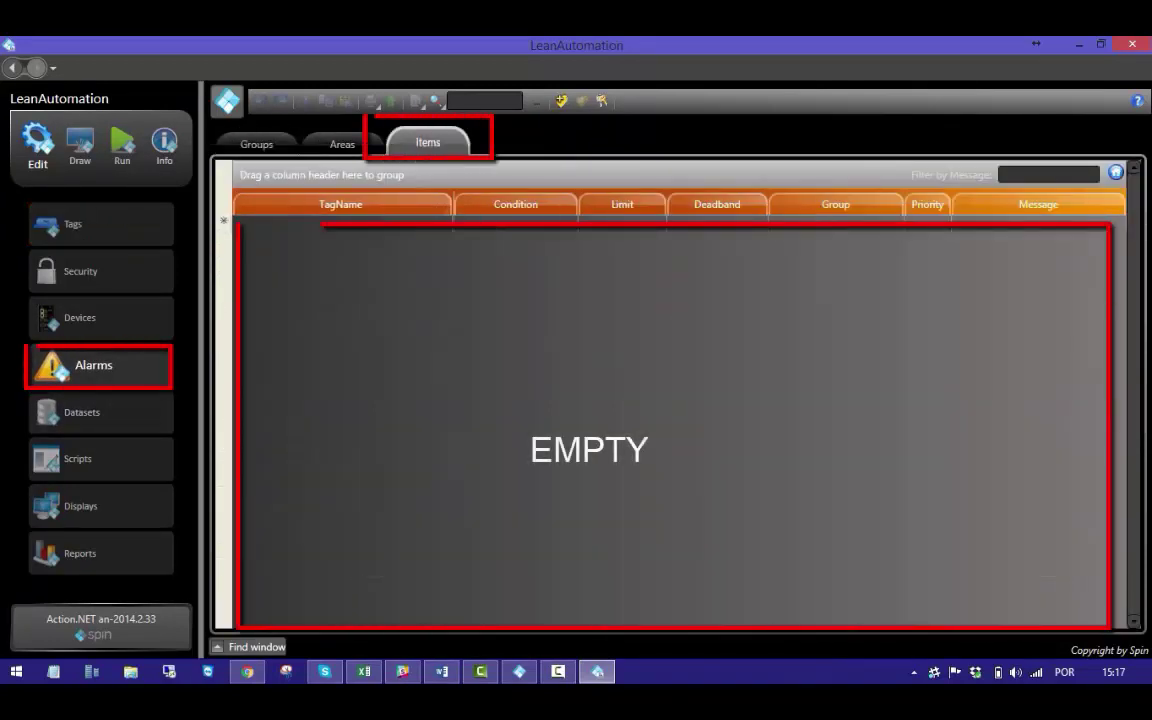
{"action": "left_click", "coordinate": [100, 318]}
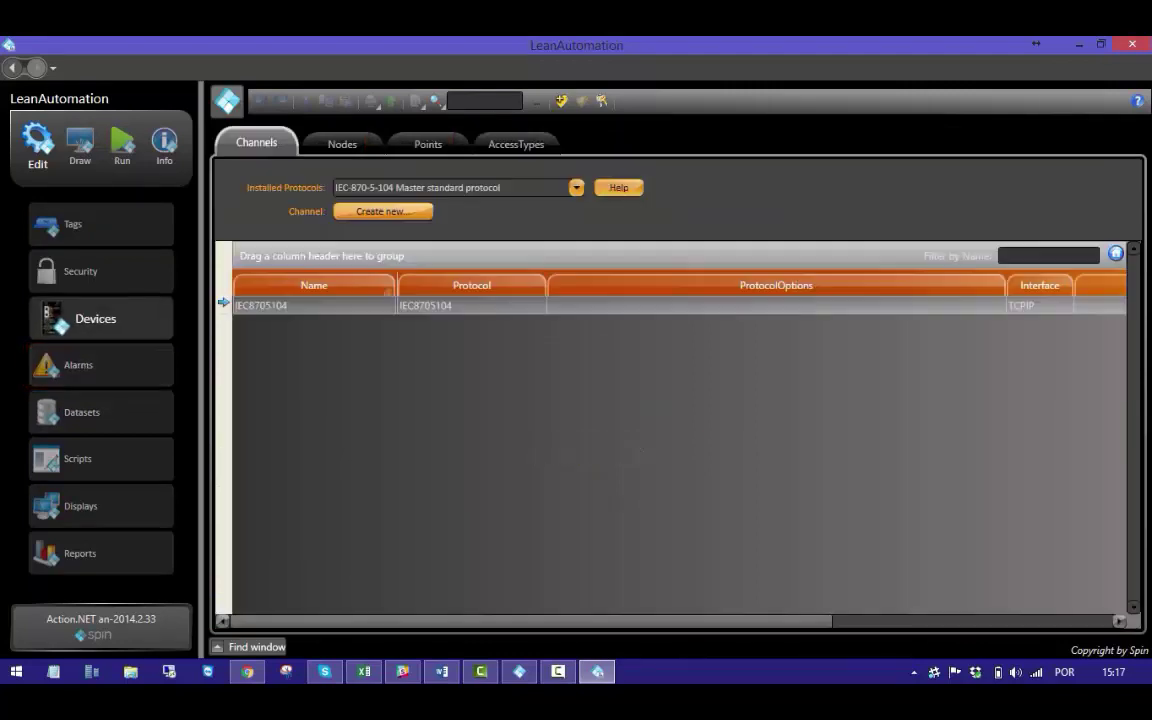
{"action": "left_click", "coordinate": [428, 144]}
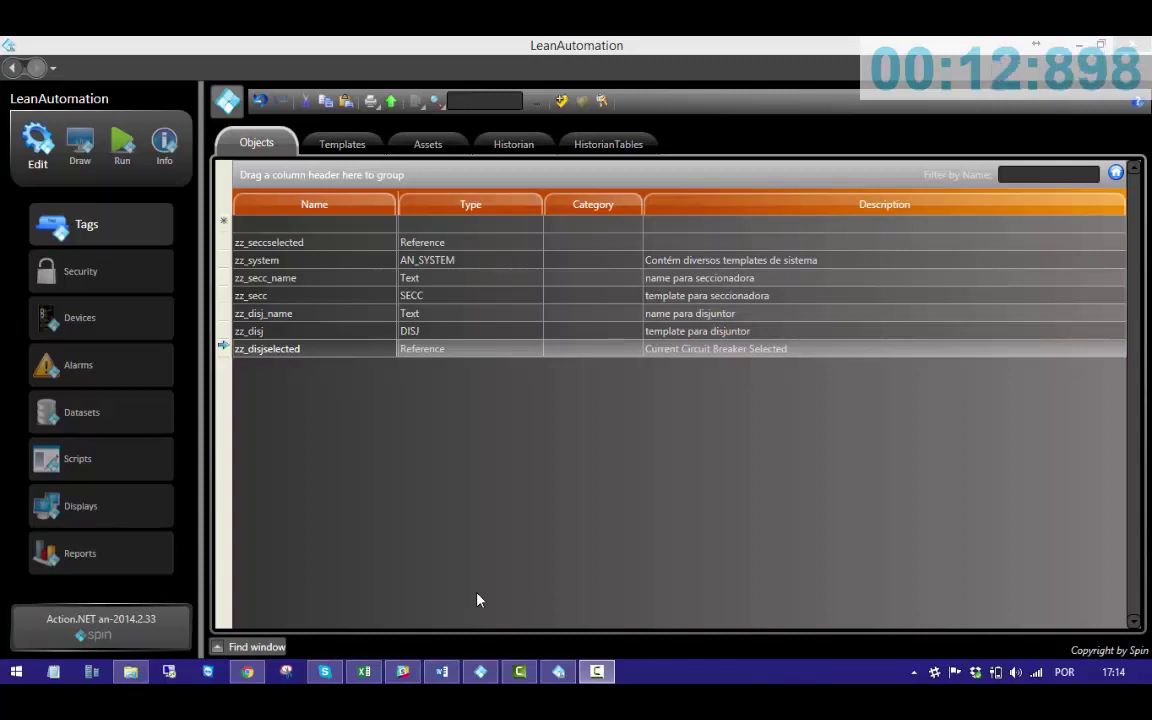
- Add a new tag object named LIN1
{"action": "left_click", "coordinate": [316, 225]}
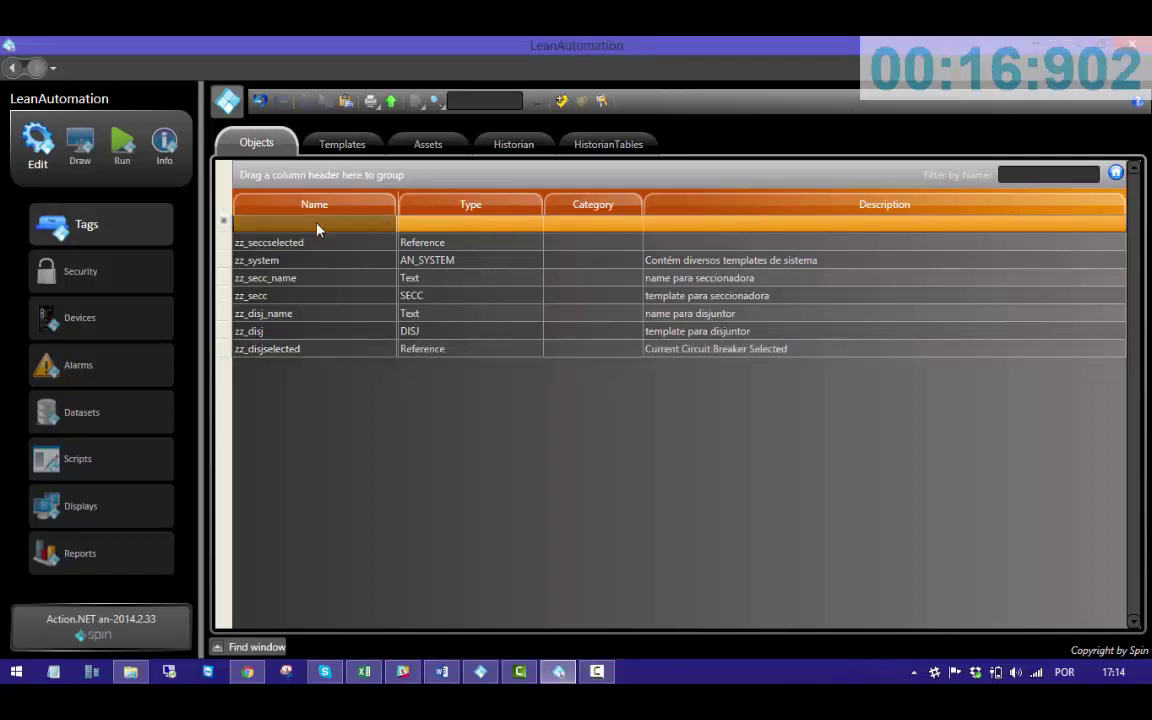
{"action": "type", "text": "LIN1"}
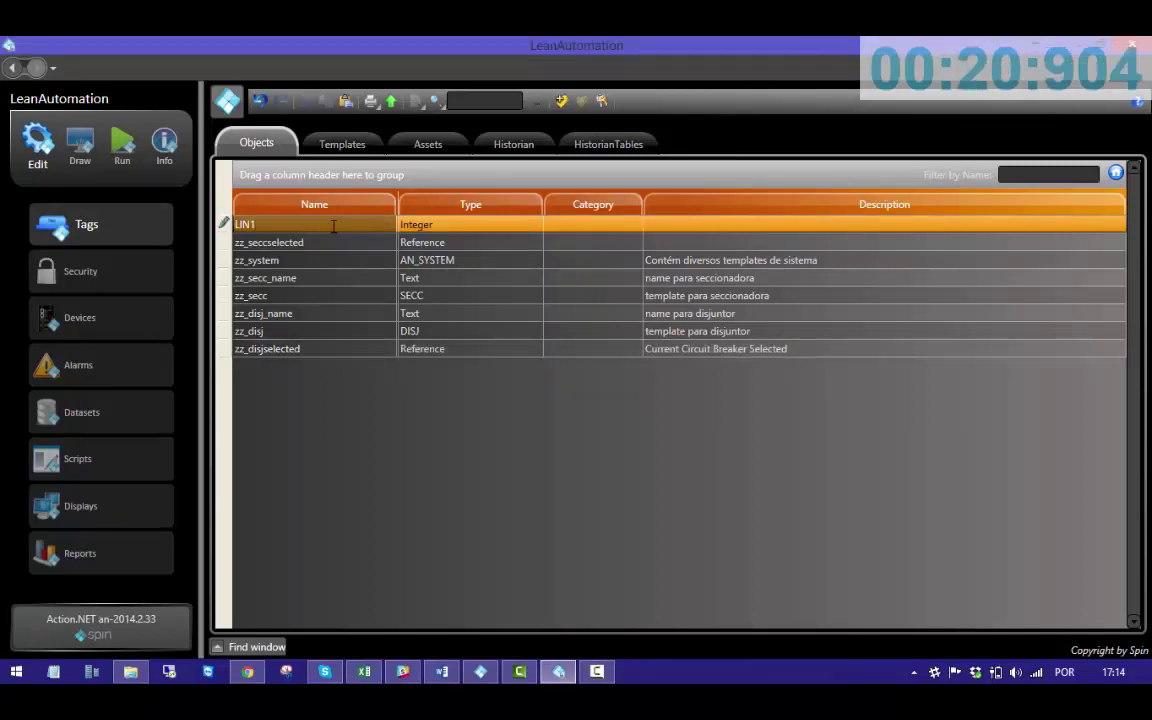
{"action": "key", "text": "Return"}
- Add three tag objects named BAR1, BAR2 and BAR3
{"action": "left_click", "coordinate": [333, 224]}
{"action": "type", "text": "BAR1"}
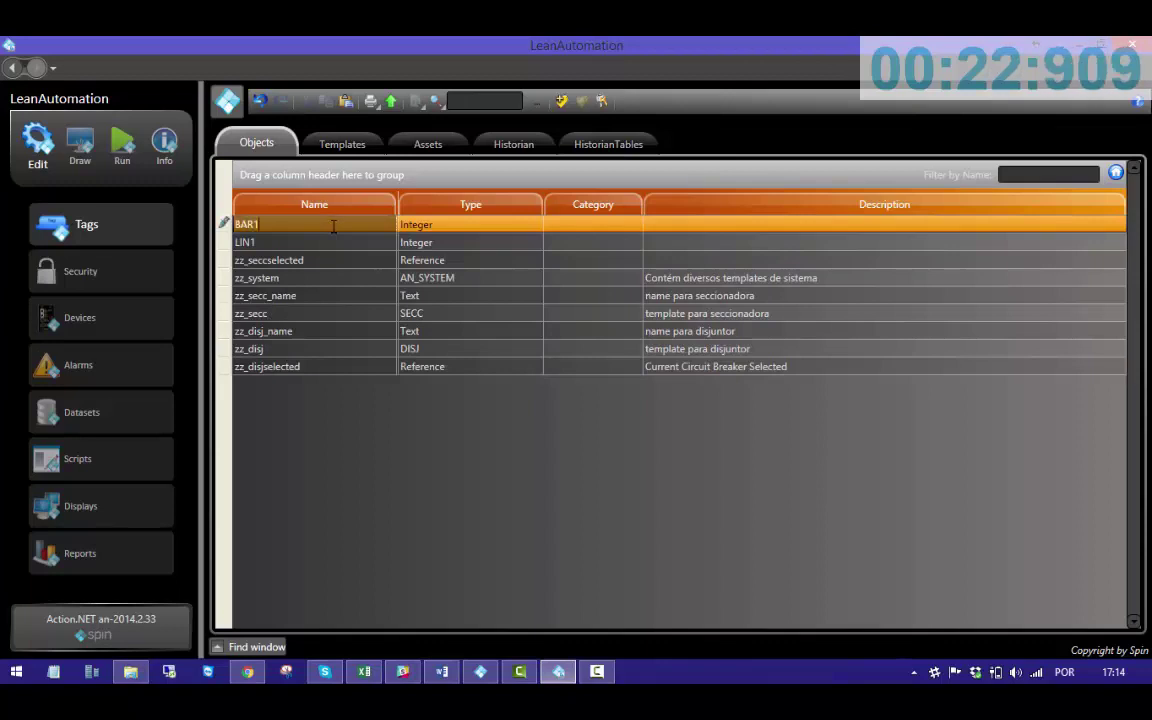
{"action": "key", "text": "Return"}
{"action": "left_click", "coordinate": [333, 224]}
{"action": "type", "text": "BAR"}
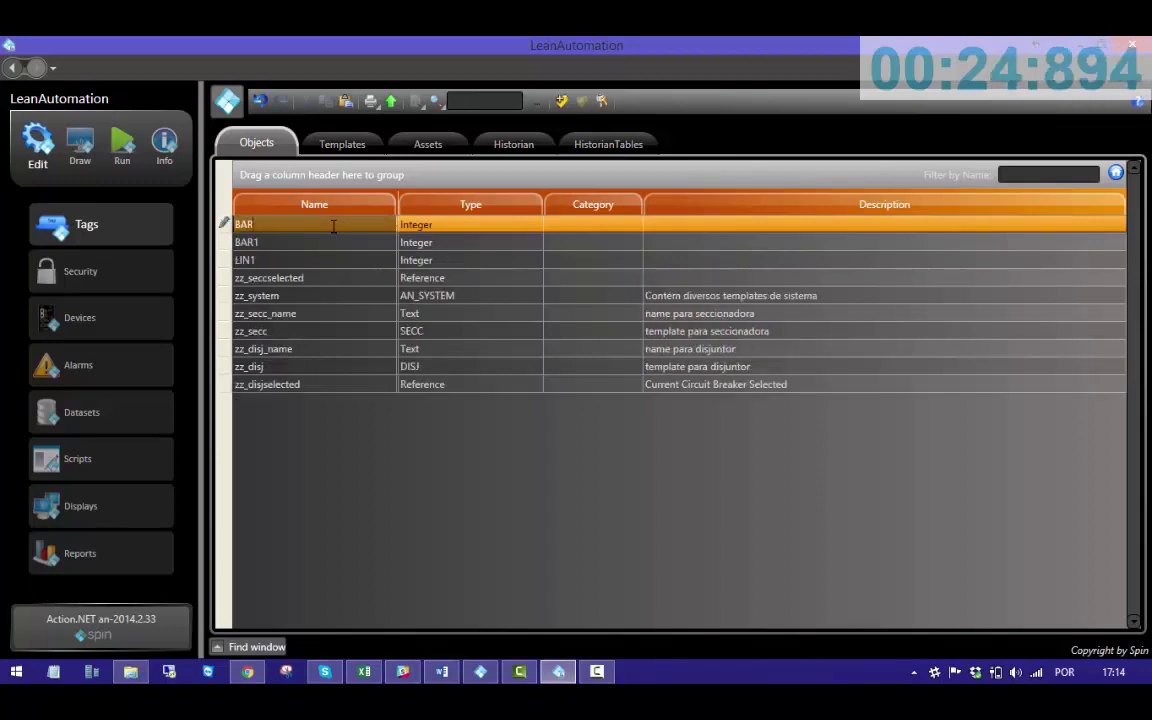
{"action": "type", "text": "2"}
{"action": "key", "text": "Return"}
{"action": "left_click", "coordinate": [333, 224]}
{"action": "type", "text": "BAR3"}
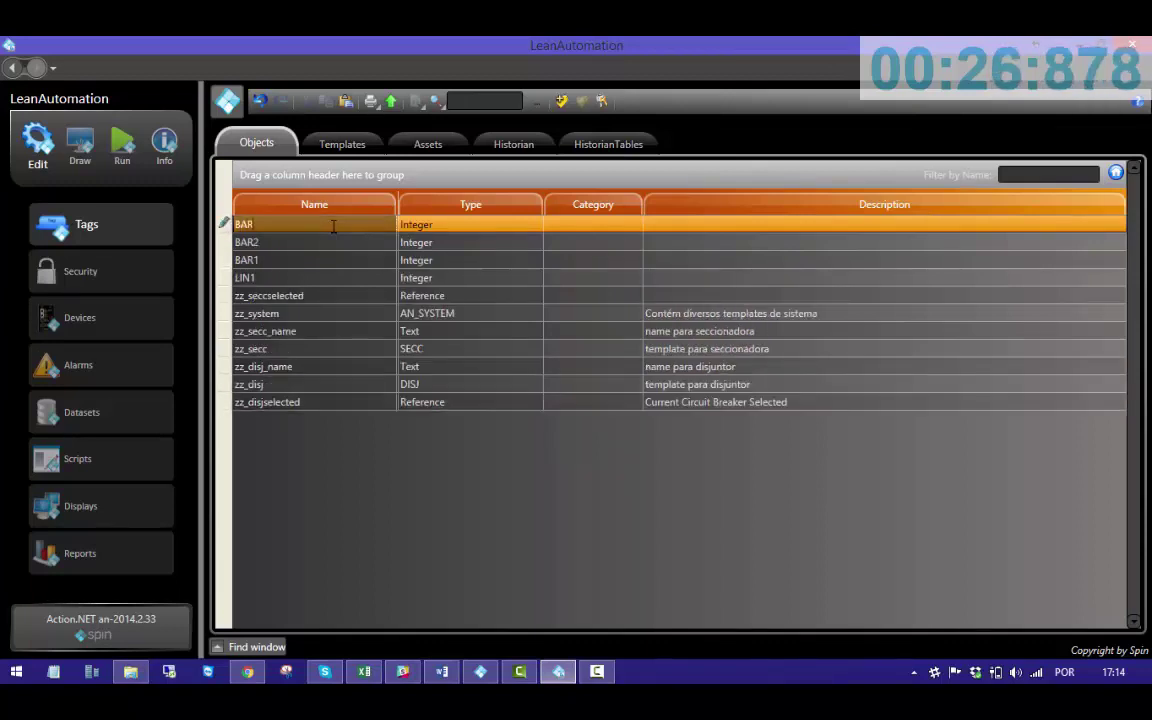
{"action": "key", "text": "Return"}
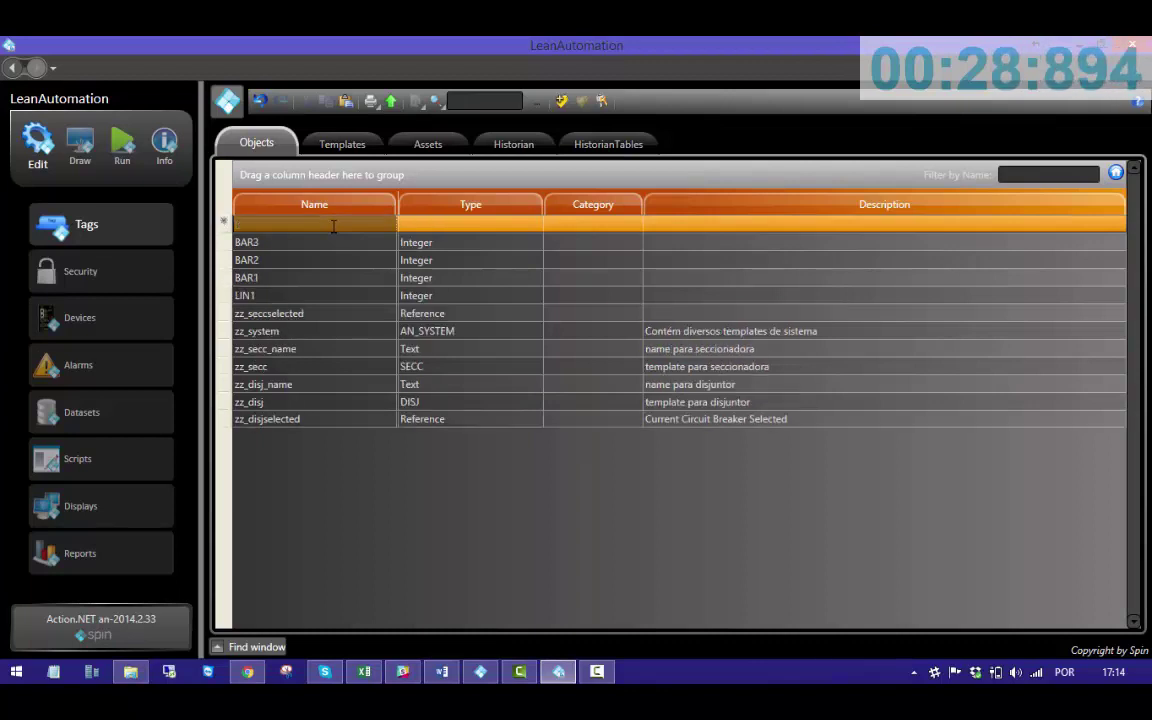
- Add two tag objects named TRF1 and TRF2
{"action": "left_click", "coordinate": [333, 224]}
{"action": "type", "text": "TRF1"}
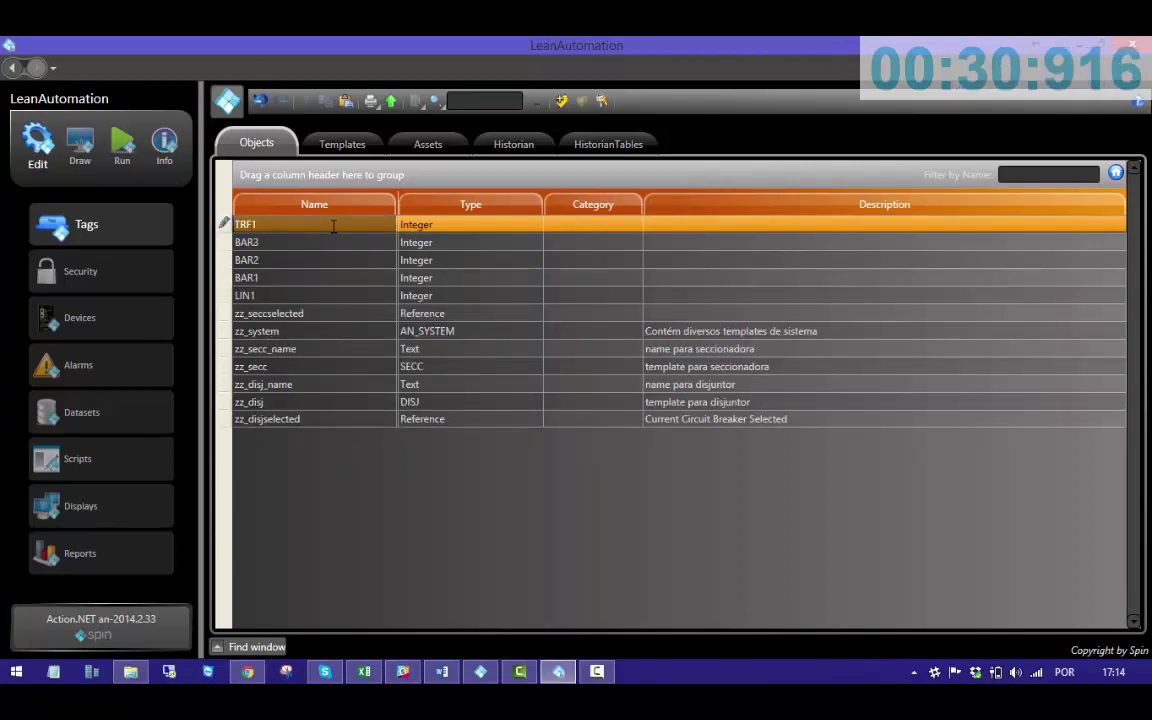
{"action": "key", "text": "Return"}
{"action": "left_click", "coordinate": [333, 224]}
{"action": "type", "text": "TRF2"}
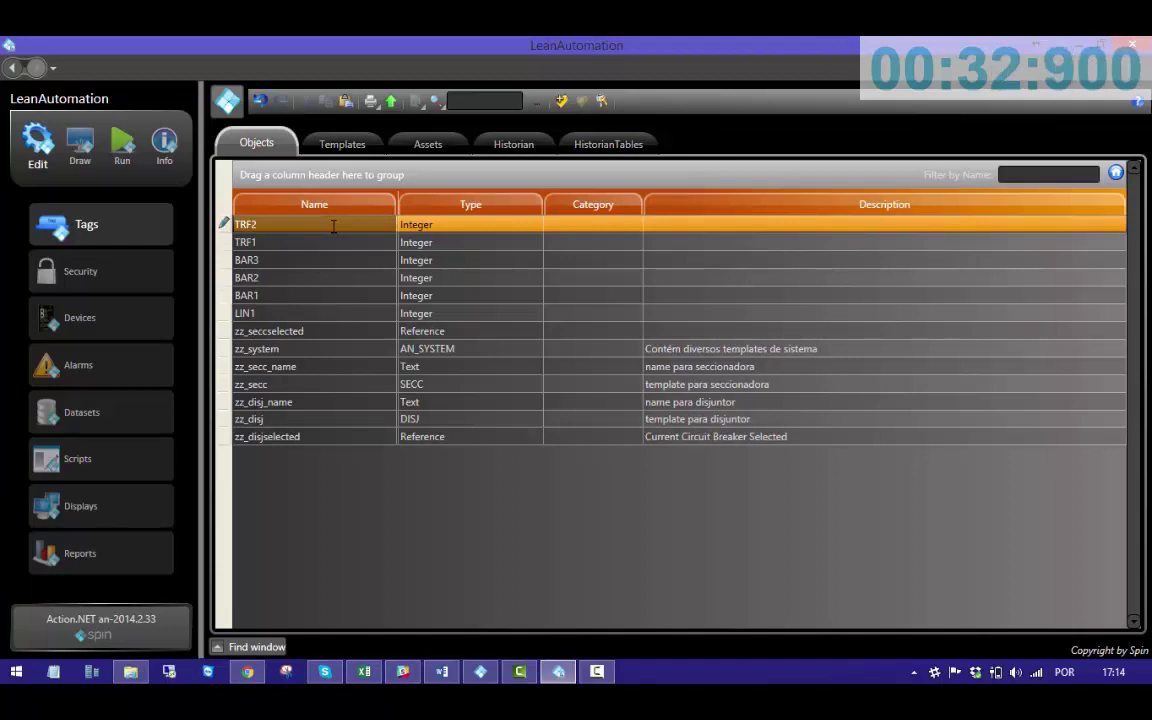
{"action": "key", "text": "Return"}
- Add two tag objects named ALI1 and ALI2
{"action": "left_click", "coordinate": [333, 224]}
{"action": "type", "text": "ALI"}
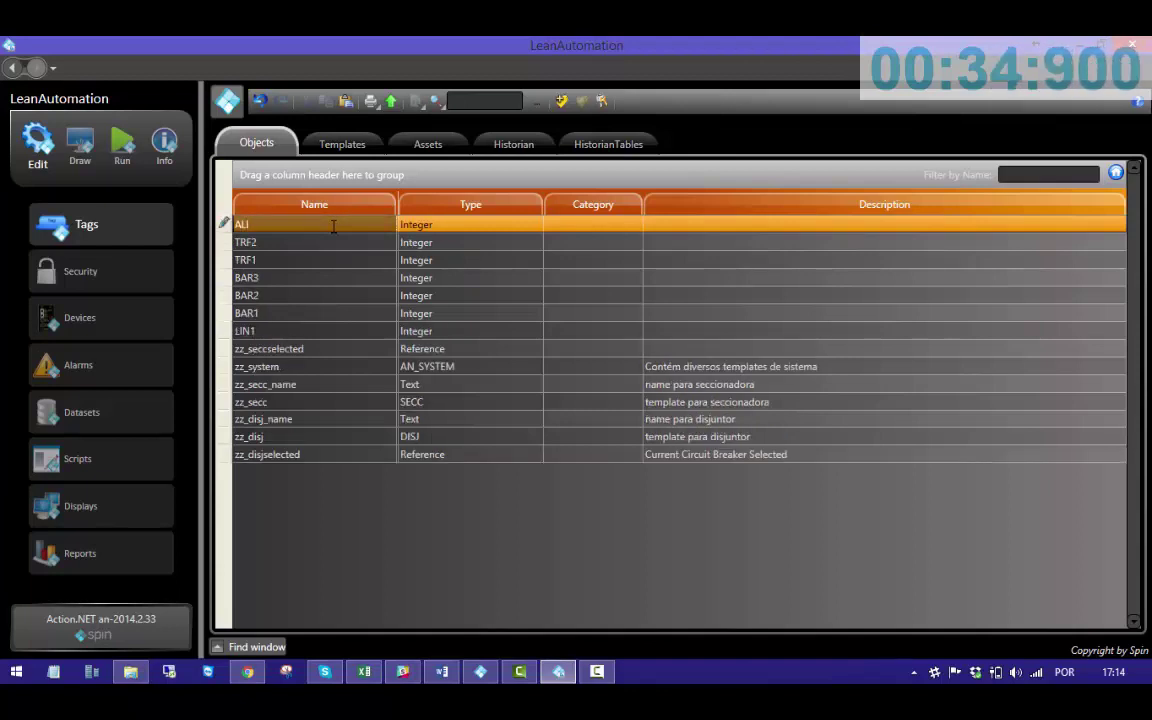
{"action": "type", "text": "1"}
{"action": "key", "text": "Return"}
{"action": "left_click", "coordinate": [333, 224]}
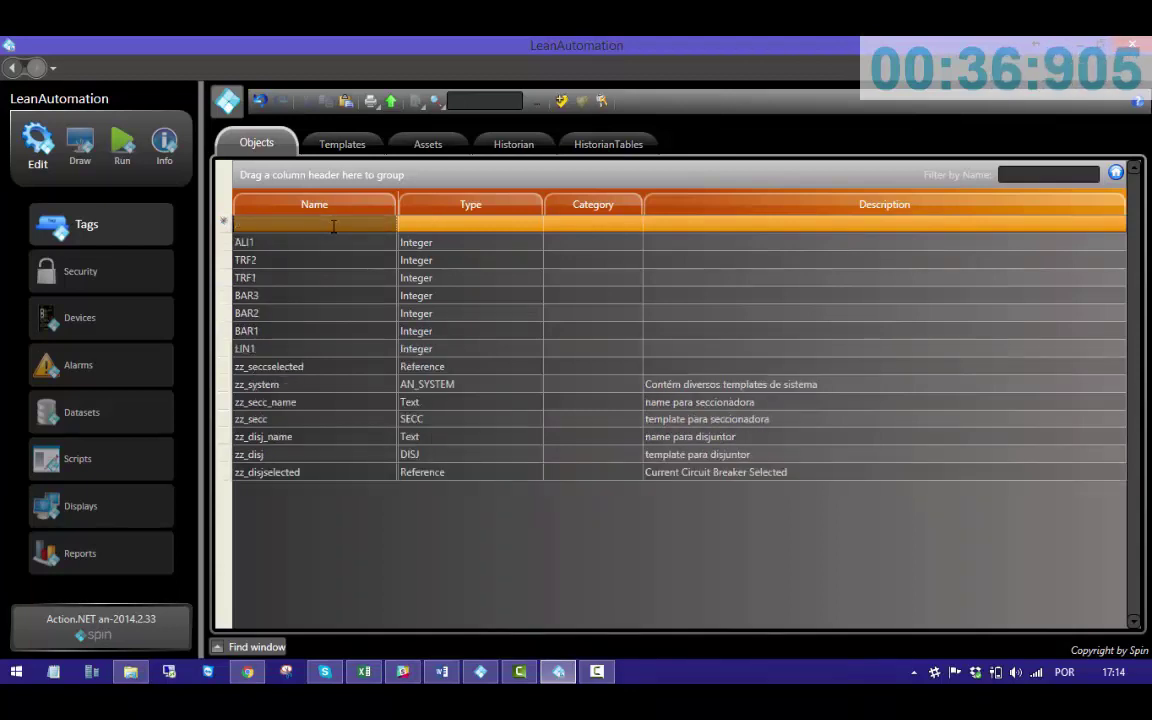
{"action": "type", "text": "ALI2"}
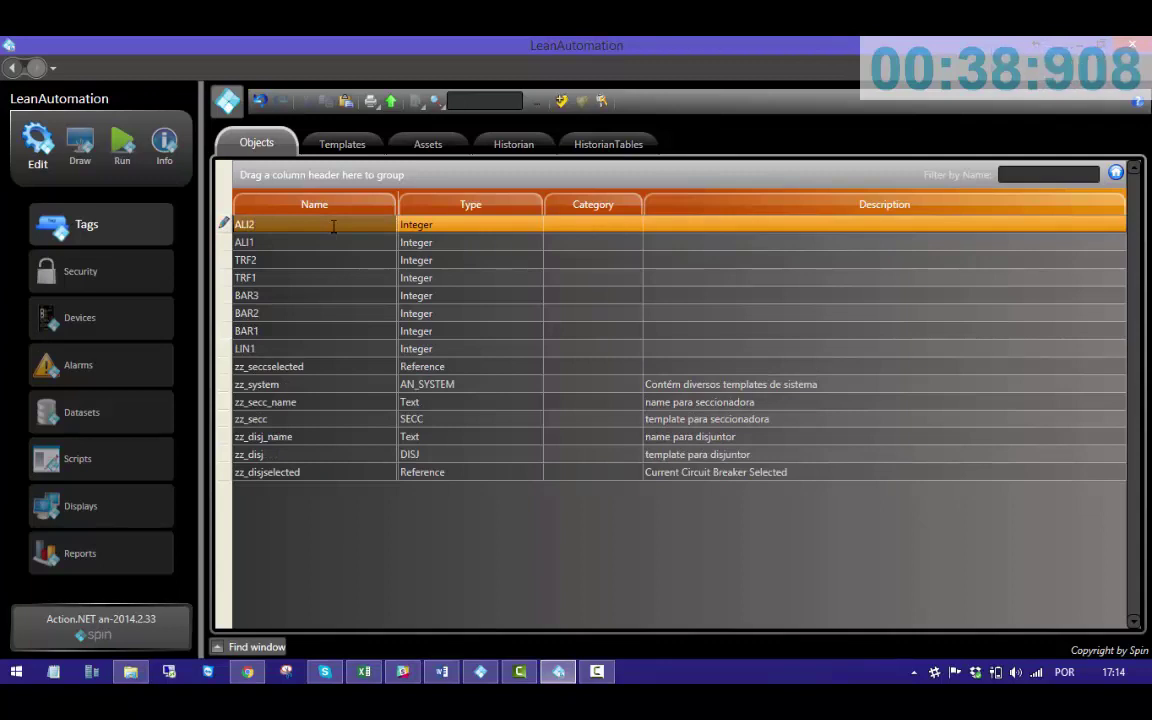
{"action": "key", "text": "Return"}
- Set the type of tag LIN1 to BAY_LINHA
{"action": "left_click", "coordinate": [391, 386]}
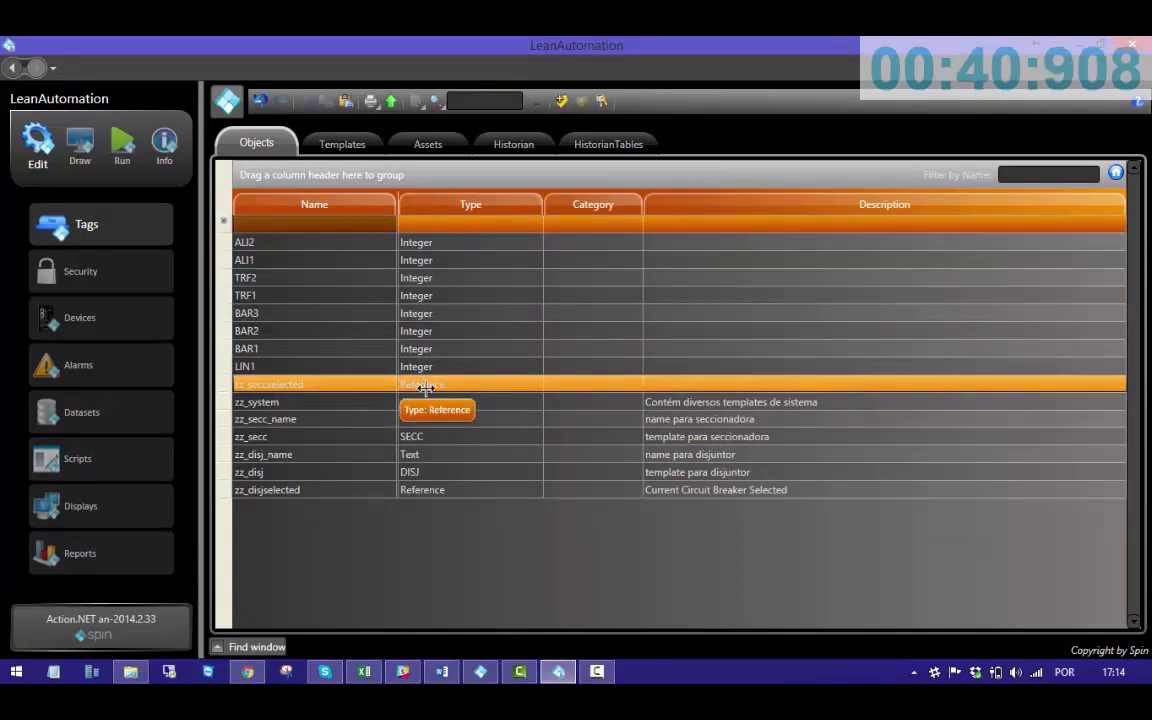
{"action": "left_click", "coordinate": [430, 366]}
{"action": "left_click", "coordinate": [440, 366]}
{"action": "left_click", "coordinate": [470, 368]}
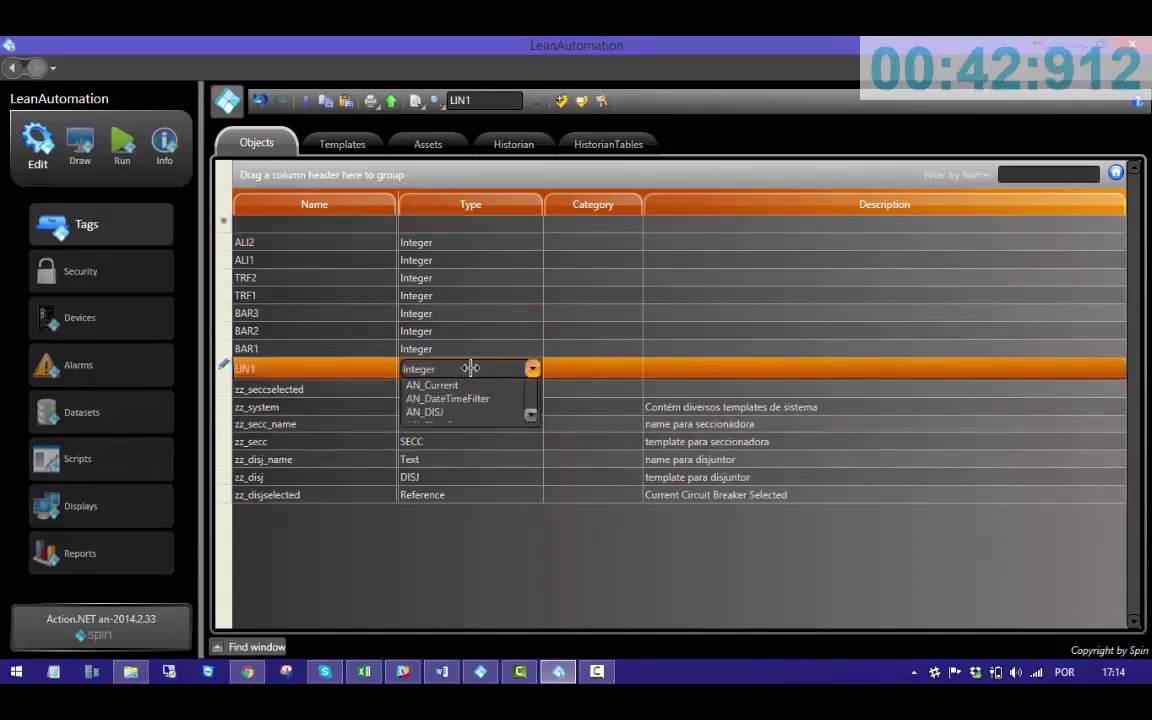
{"action": "scroll", "coordinate": [477, 470], "scroll_direction": "down", "scroll_amount": 5}
{"action": "left_click", "coordinate": [448, 526]}
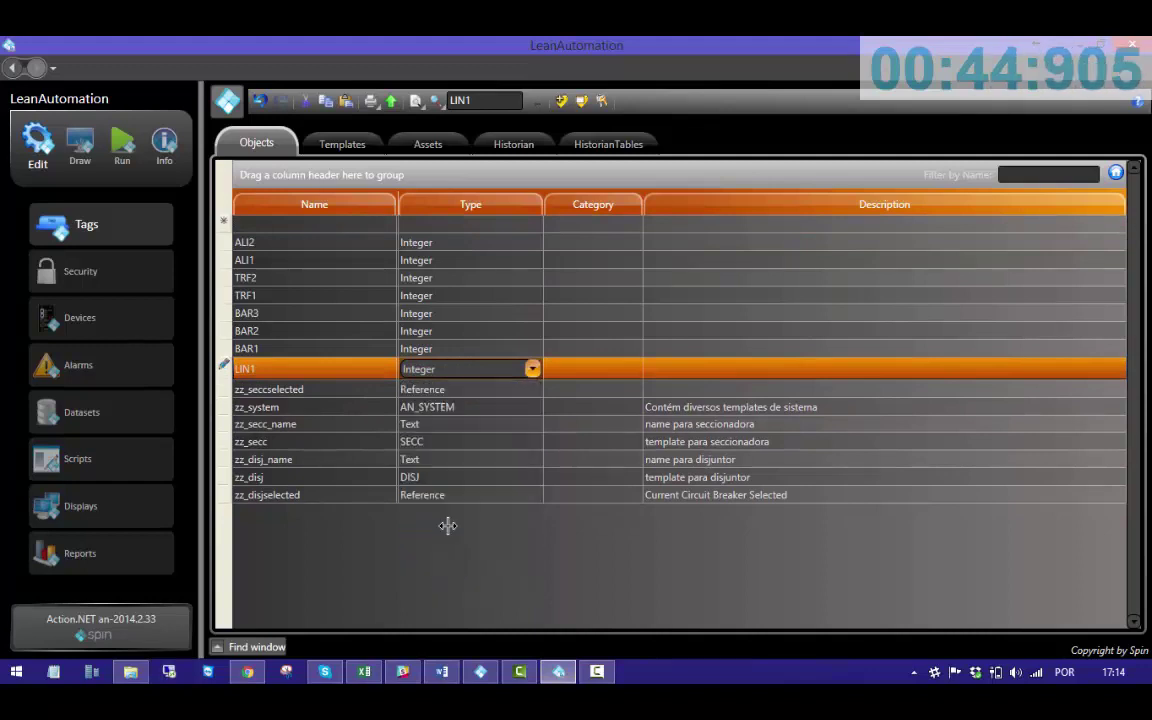
- Set the type of BAR1, BAR2 and BAR3 to BAY_BARRA in one combined edit
{"action": "left_click", "coordinate": [433, 313]}
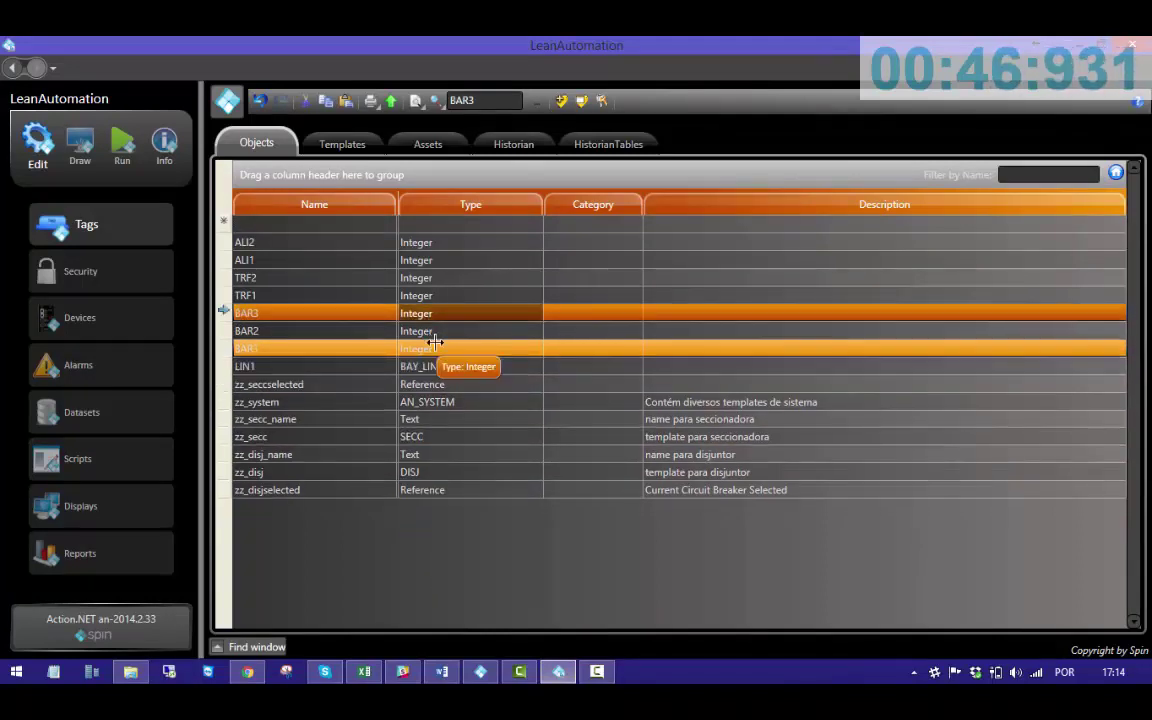
{"action": "left_click", "coordinate": [435, 346], "text": "shift"}
{"action": "right_click", "coordinate": [430, 331]}
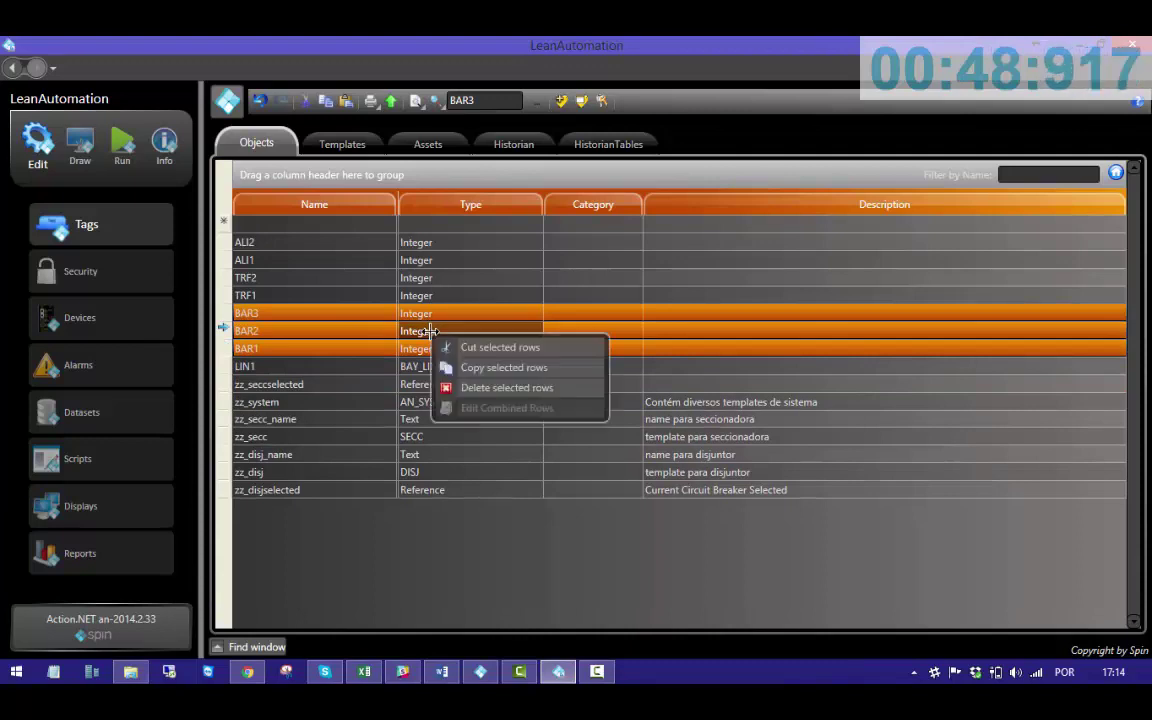
{"action": "left_click", "coordinate": [483, 406]}
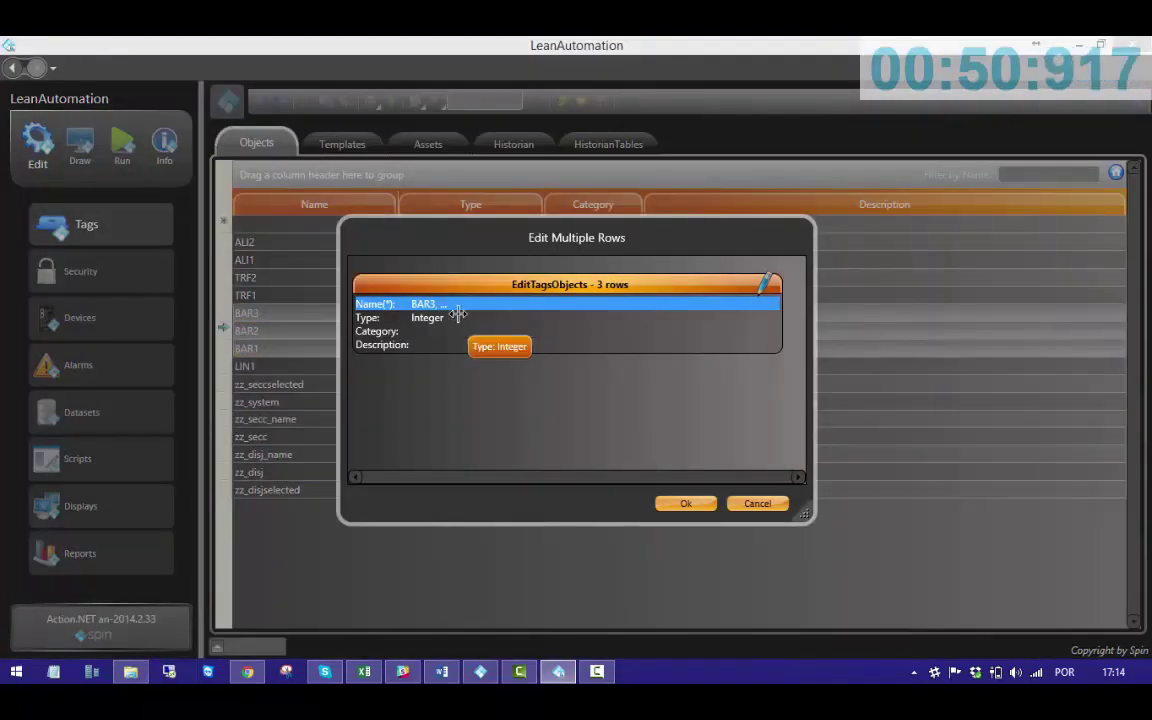
{"action": "left_click", "coordinate": [458, 317]}
{"action": "left_click", "coordinate": [458, 318]}
{"action": "scroll", "coordinate": [478, 440], "scroll_direction": "down", "scroll_amount": 5}
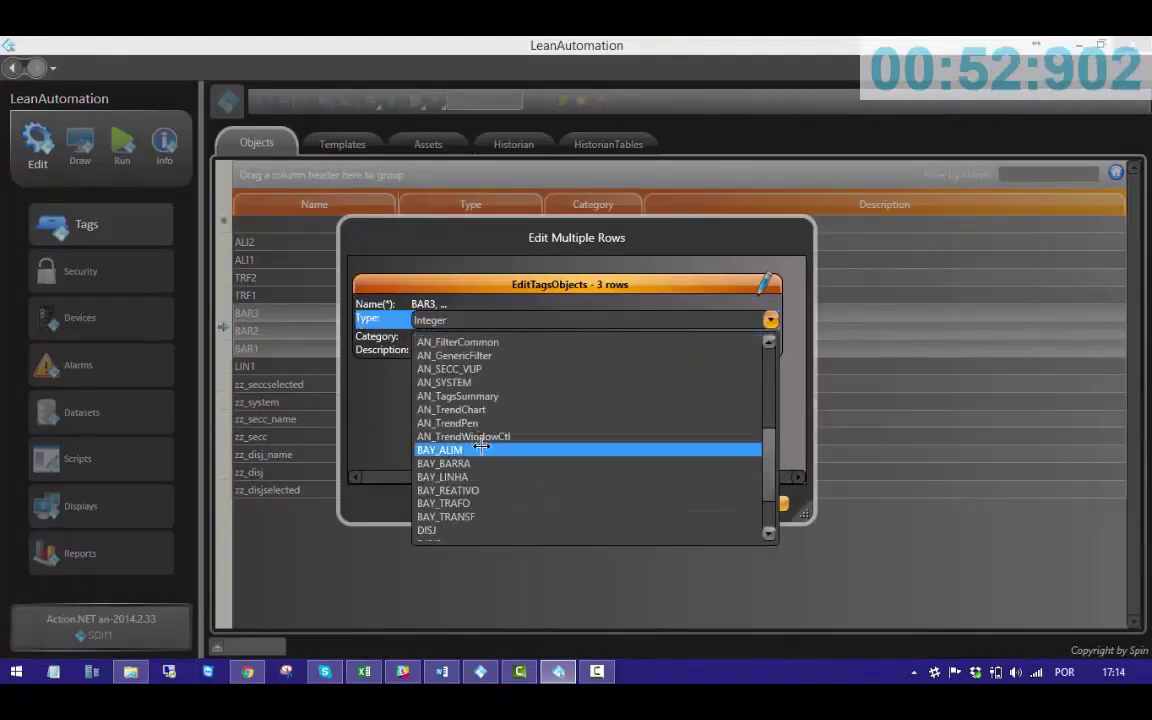
{"action": "left_click", "coordinate": [465, 463]}
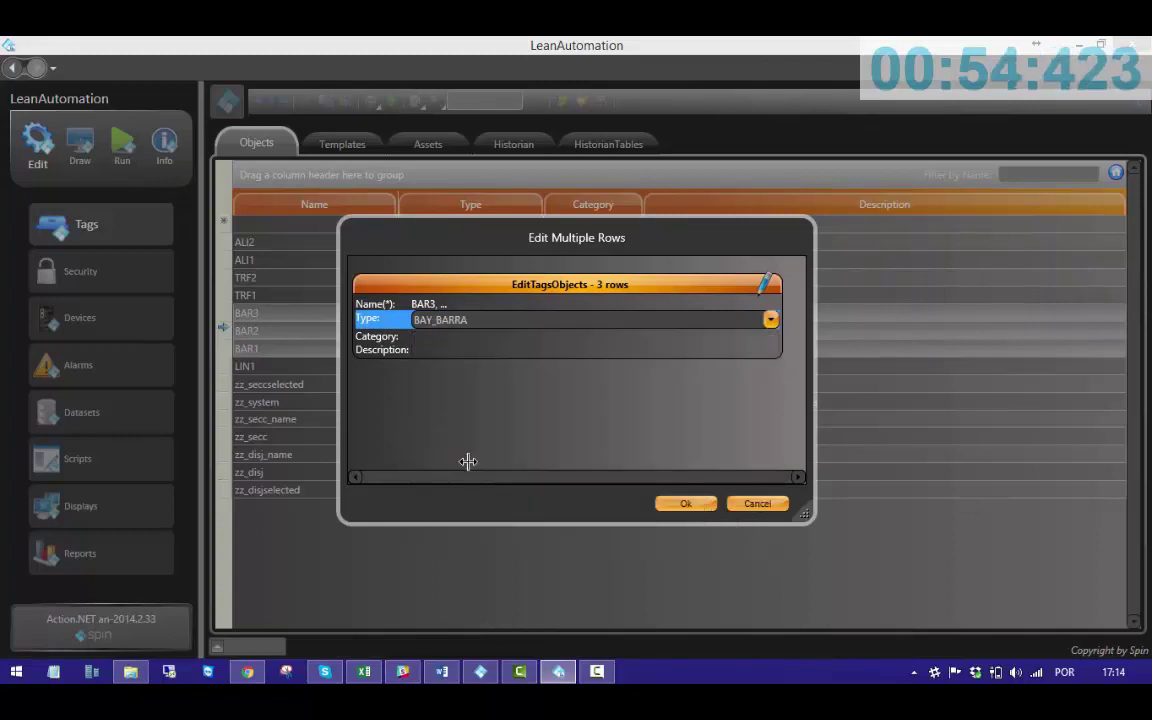
{"action": "left_click", "coordinate": [666, 498]}
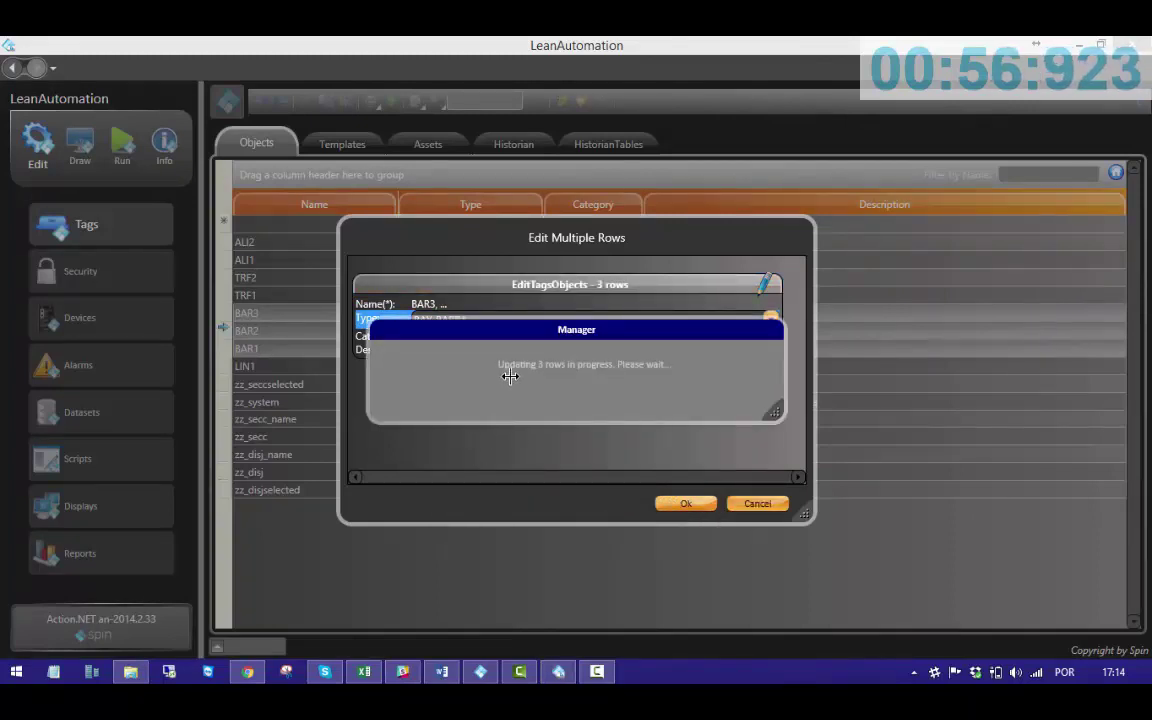
- Set the type of TRF1 and TRF2 to BAY_TRAFO in one combined edit
{"action": "left_click", "coordinate": [452, 280]}
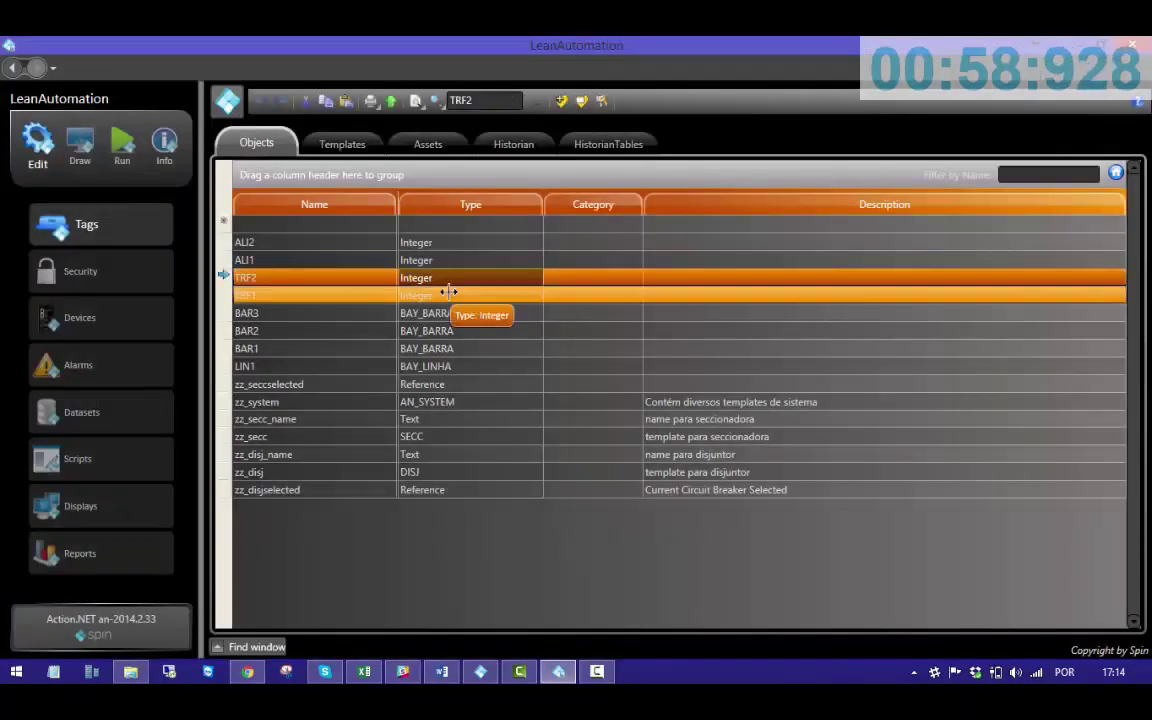
{"action": "right_click", "coordinate": [449, 291]}
{"action": "left_click", "coordinate": [505, 365]}
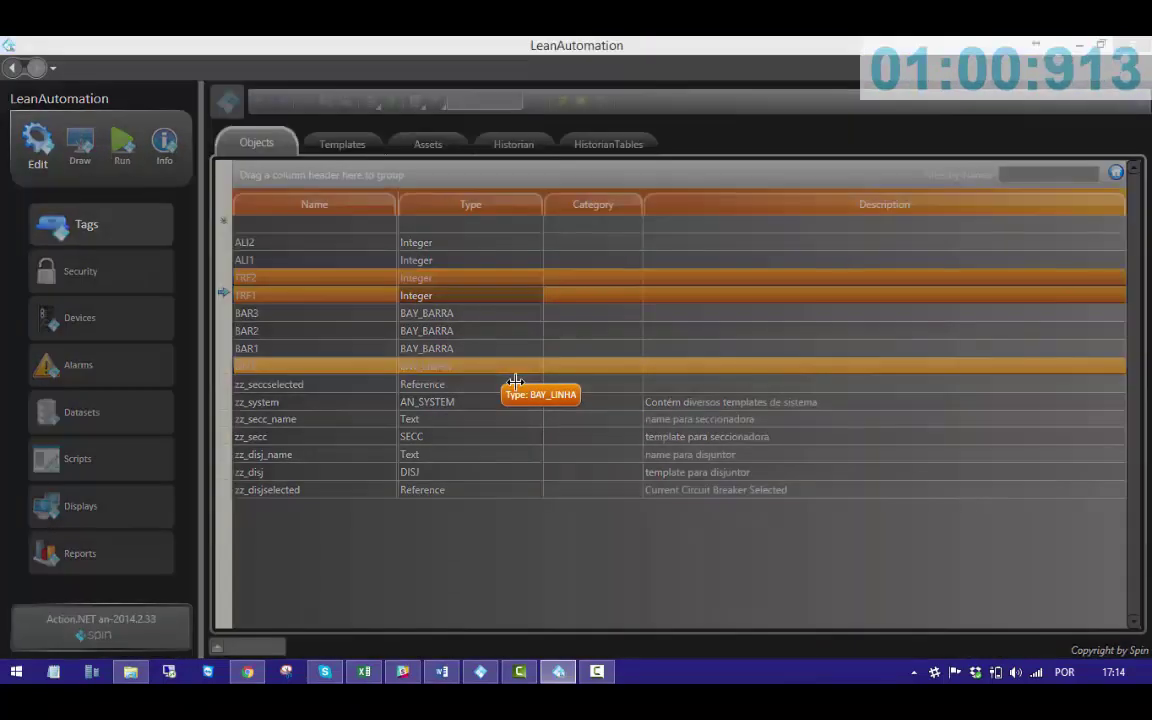
{"action": "left_click", "coordinate": [463, 319]}
{"action": "left_click", "coordinate": [466, 321]}
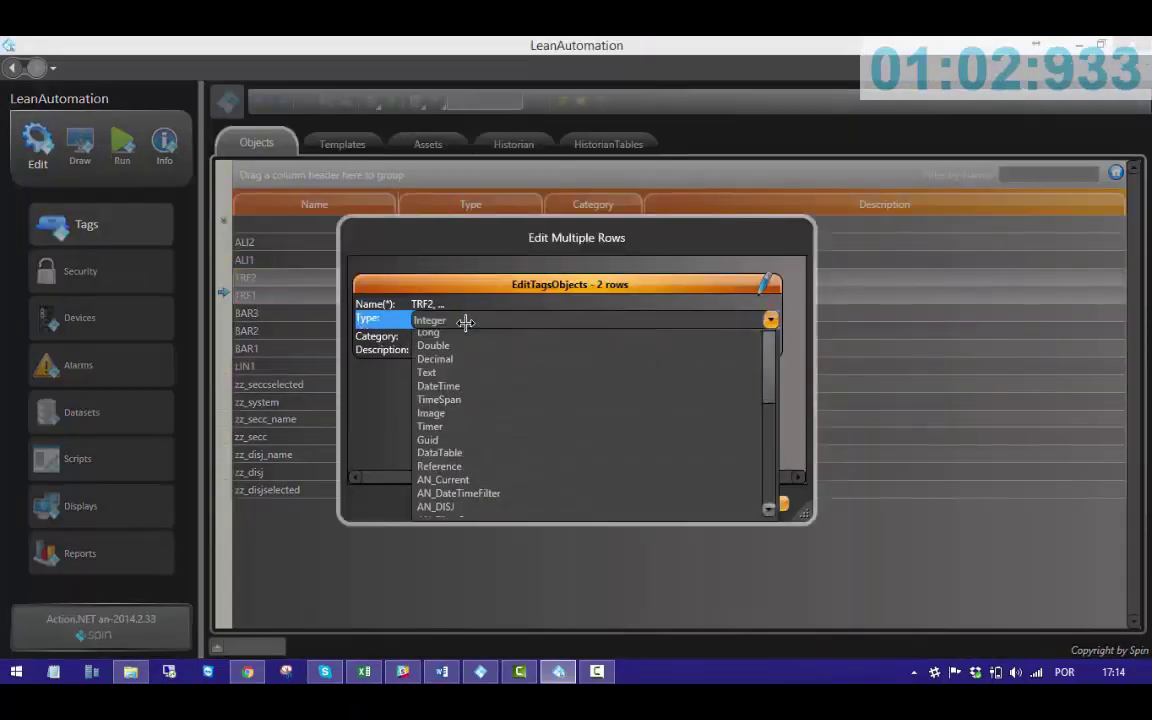
{"action": "scroll", "coordinate": [468, 420], "scroll_direction": "down", "scroll_amount": 5}
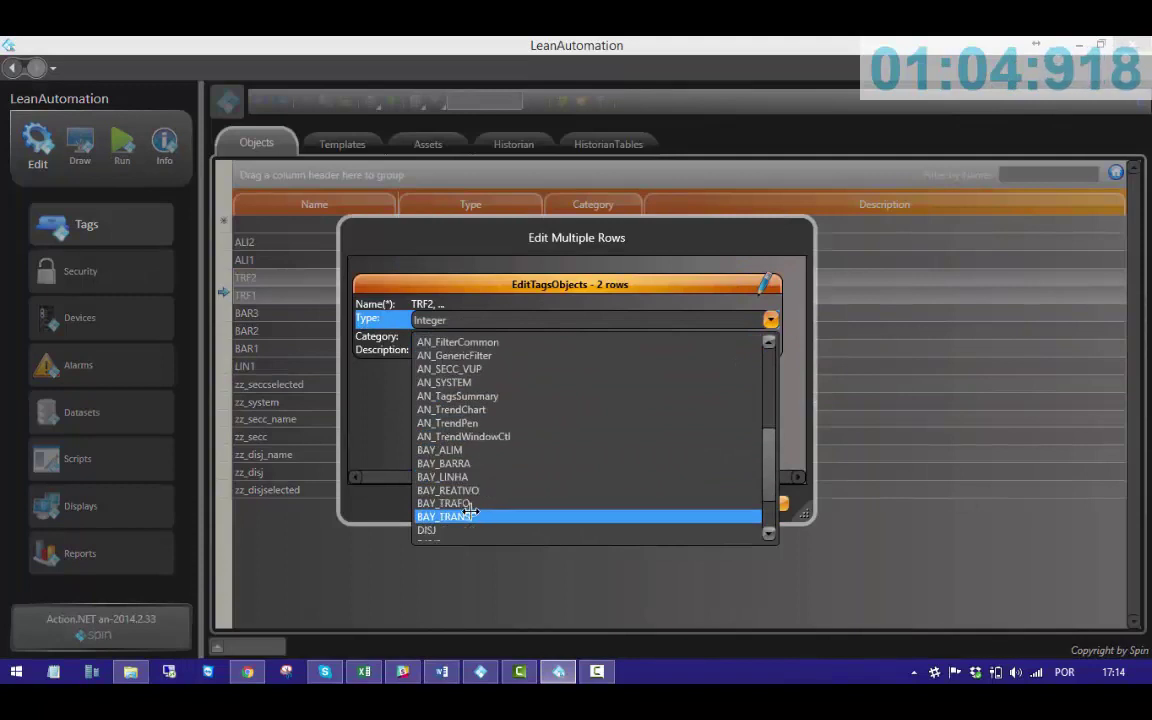
{"action": "left_click", "coordinate": [470, 515]}
{"action": "left_click", "coordinate": [683, 503]}
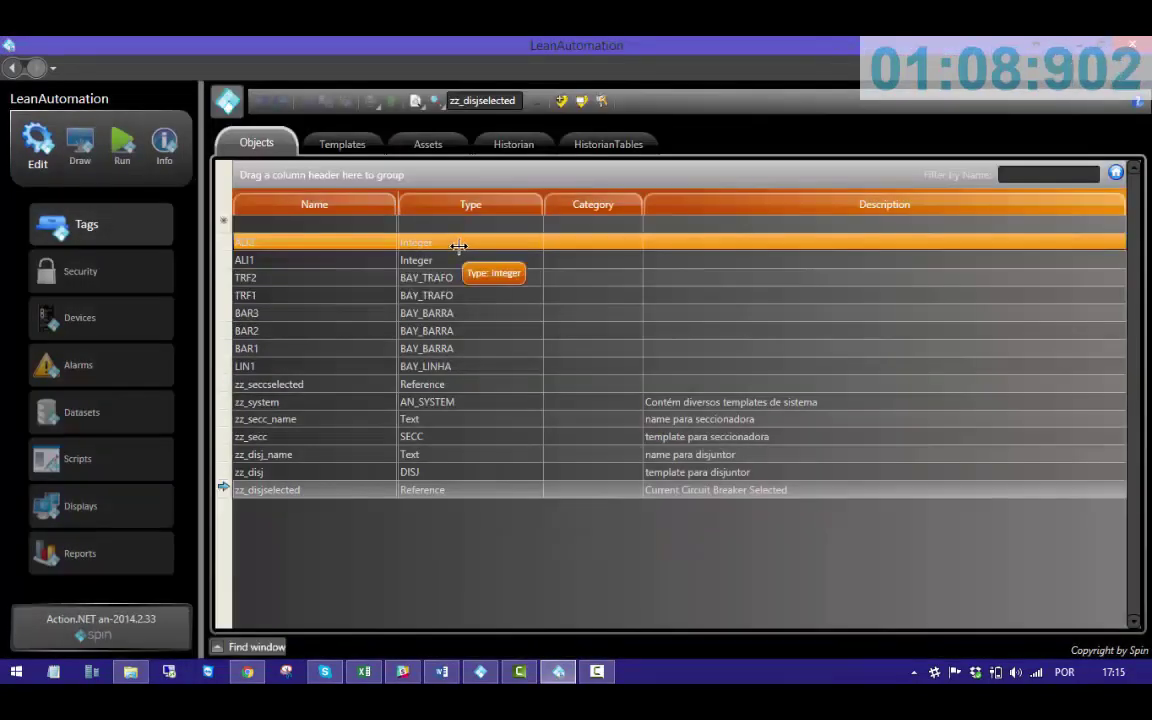
- Set the type of ALI1 and ALI2 to BAY_ALIM in one combined edit
{"action": "left_click", "coordinate": [458, 245]}
{"action": "left_click", "coordinate": [458, 258], "text": "shift"}
{"action": "right_click", "coordinate": [458, 258]}
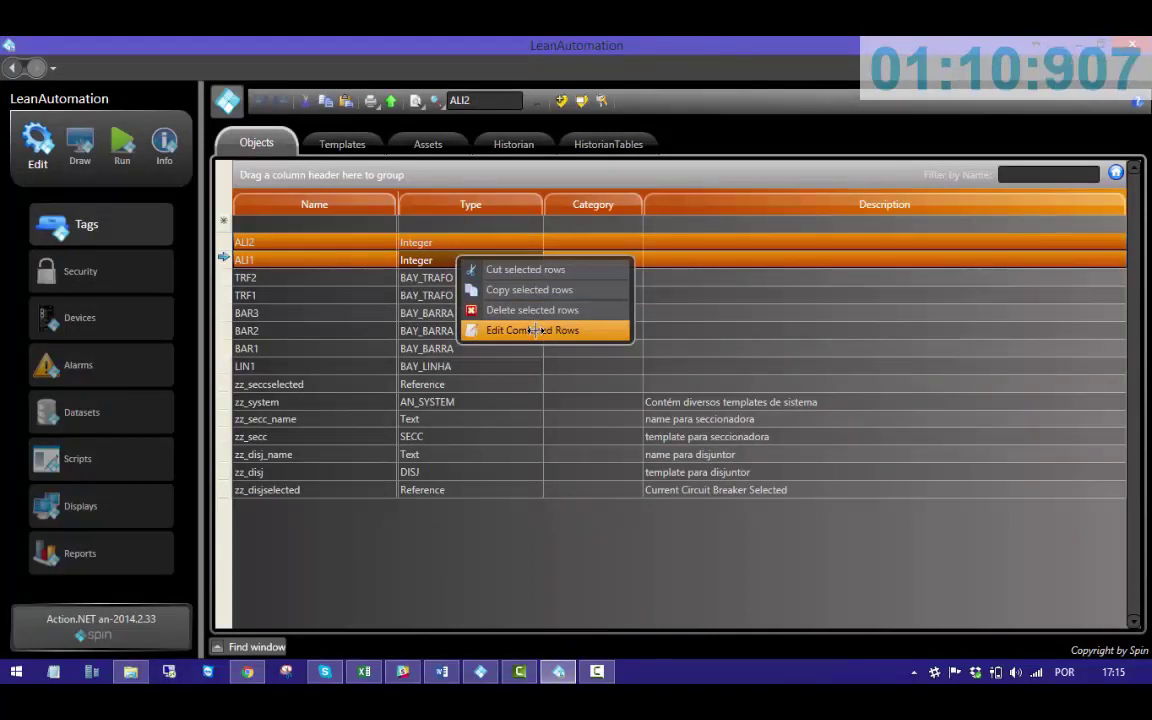
{"action": "left_click", "coordinate": [533, 330]}
{"action": "left_click", "coordinate": [493, 318]}
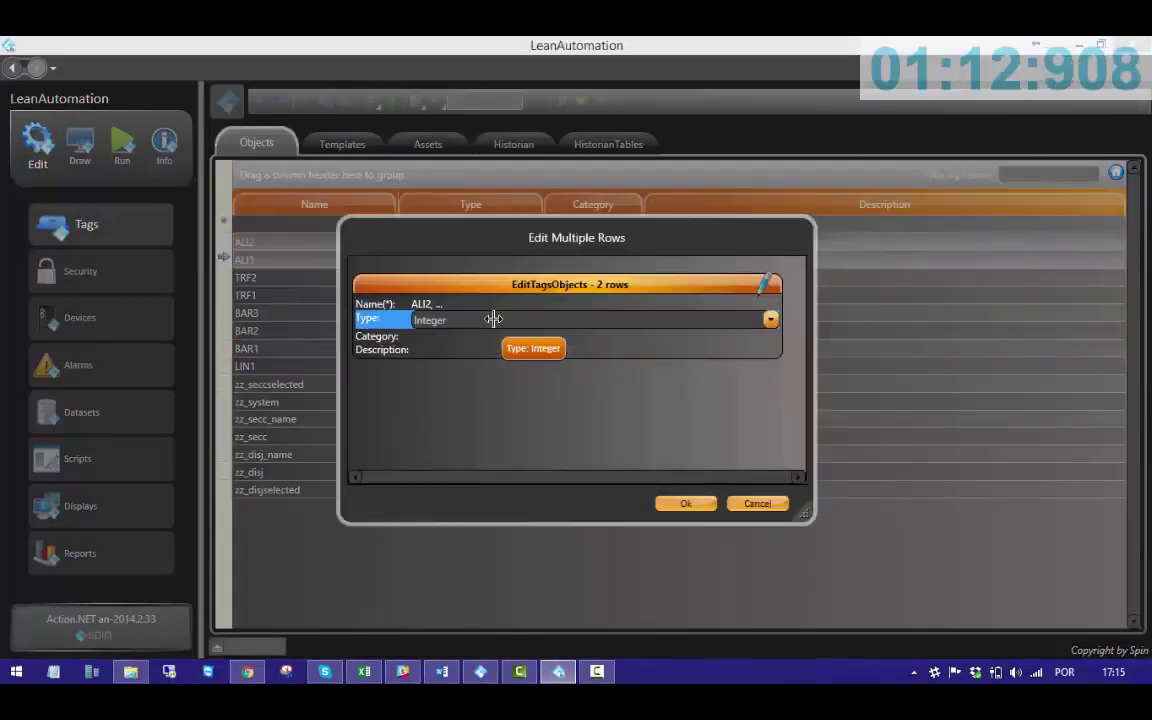
{"action": "left_click", "coordinate": [493, 318]}
{"action": "scroll", "coordinate": [477, 410], "scroll_direction": "down", "scroll_amount": 5}
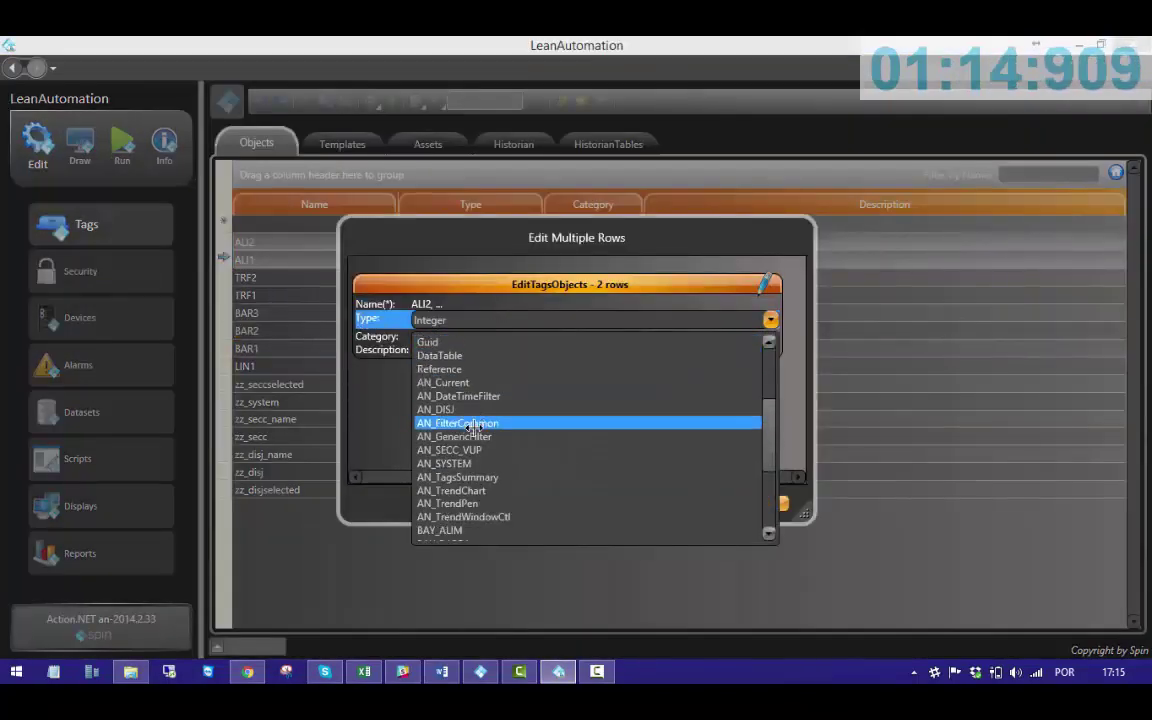
{"action": "left_click", "coordinate": [458, 484]}
{"action": "left_click", "coordinate": [681, 502]}
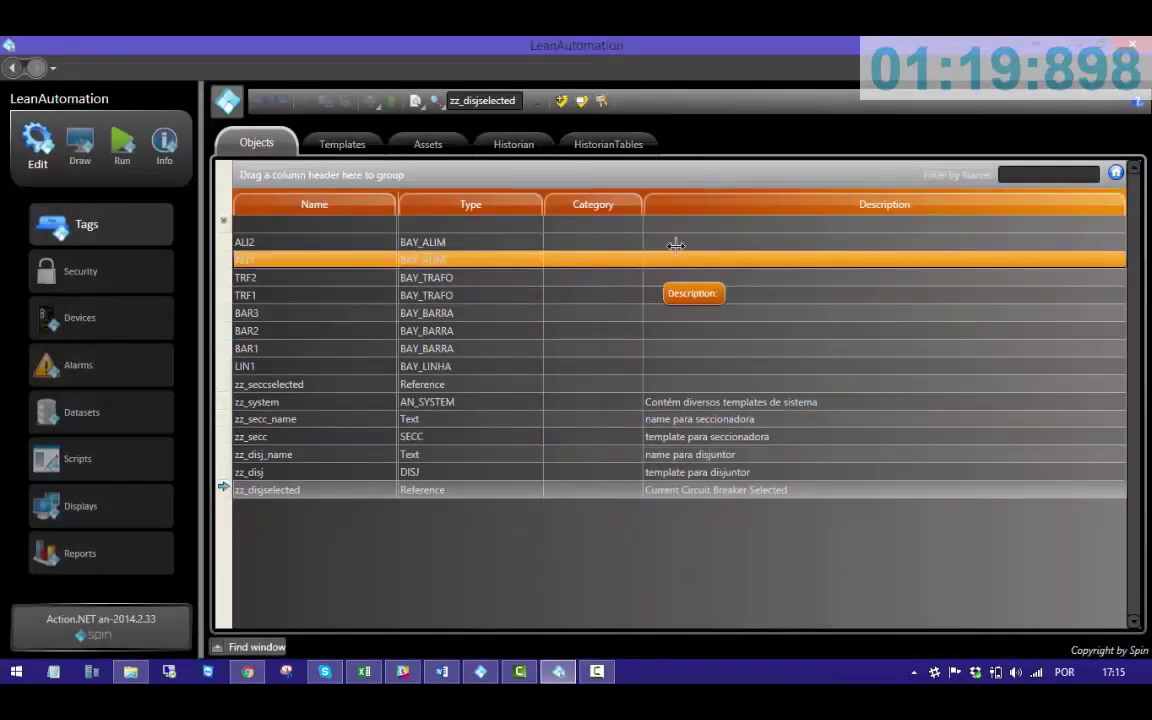
- Enter the description AL02 for tag ALI2 and AL01 for tag ALI1
{"action": "left_click", "coordinate": [675, 241]}
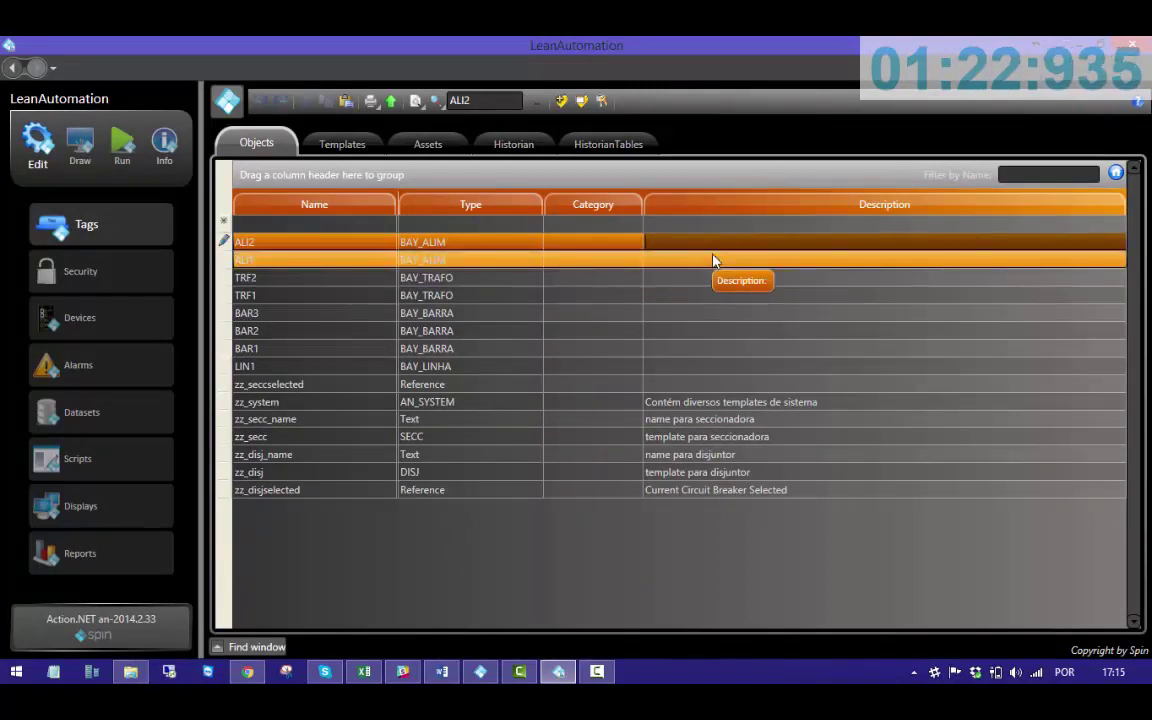
{"action": "type", "text": "AL"}
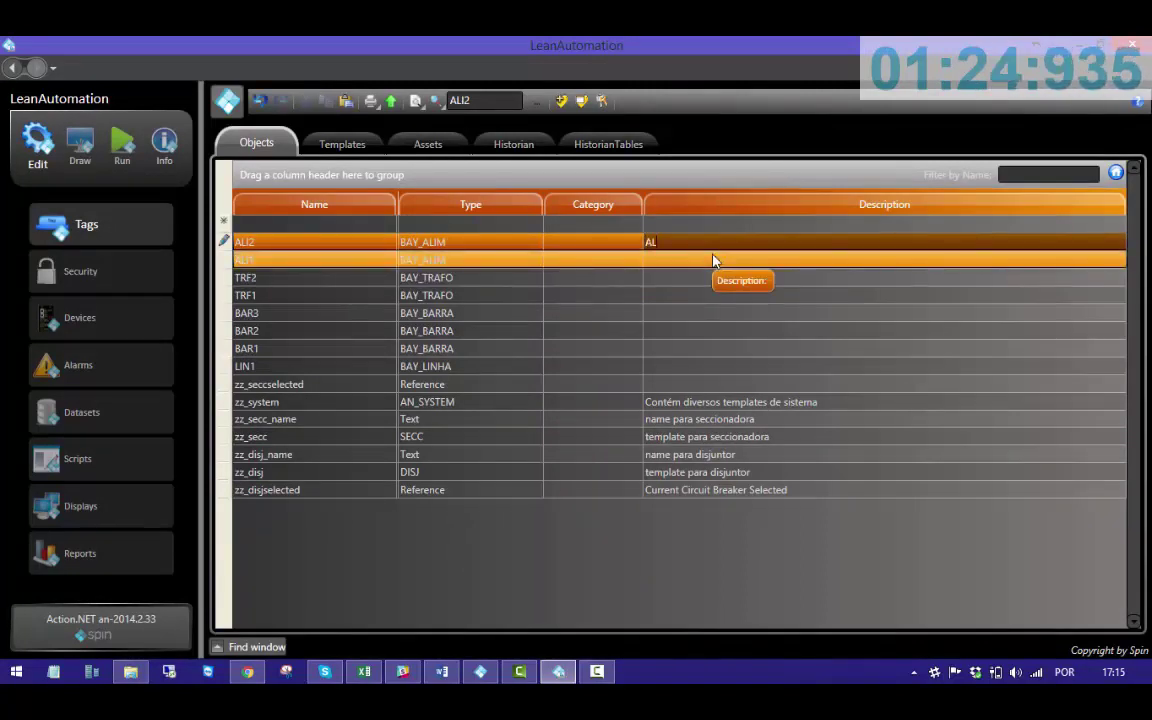
{"action": "type", "text": "02"}
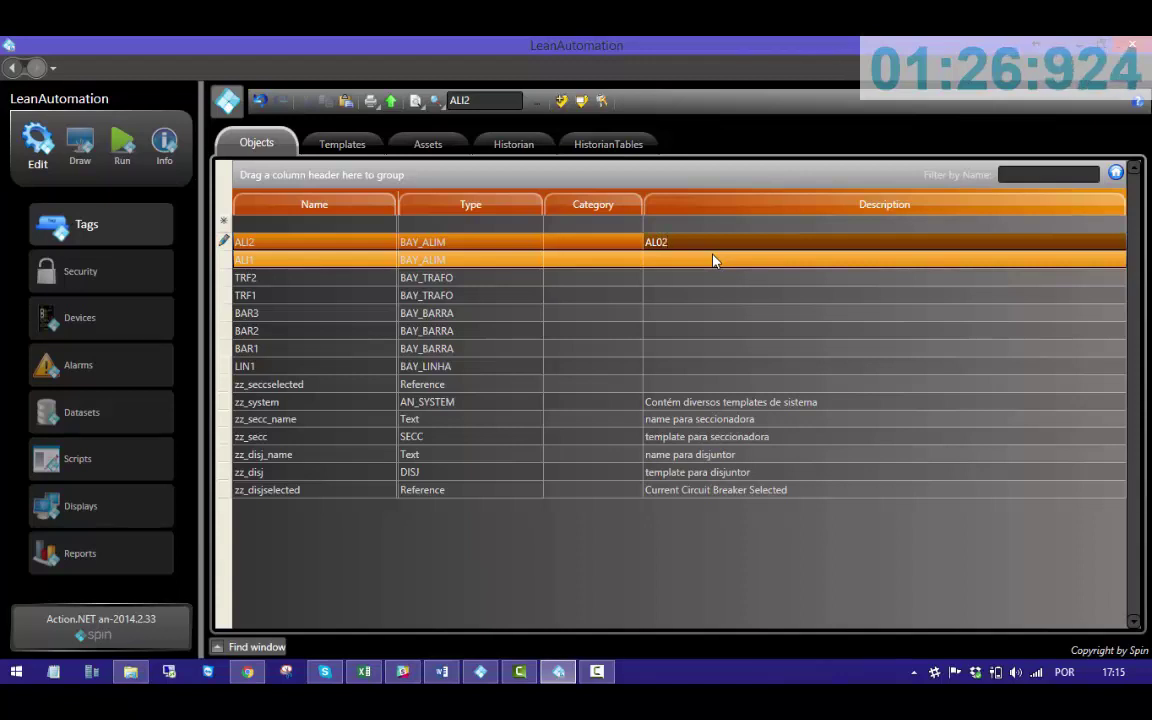
{"action": "key", "text": "Return"}
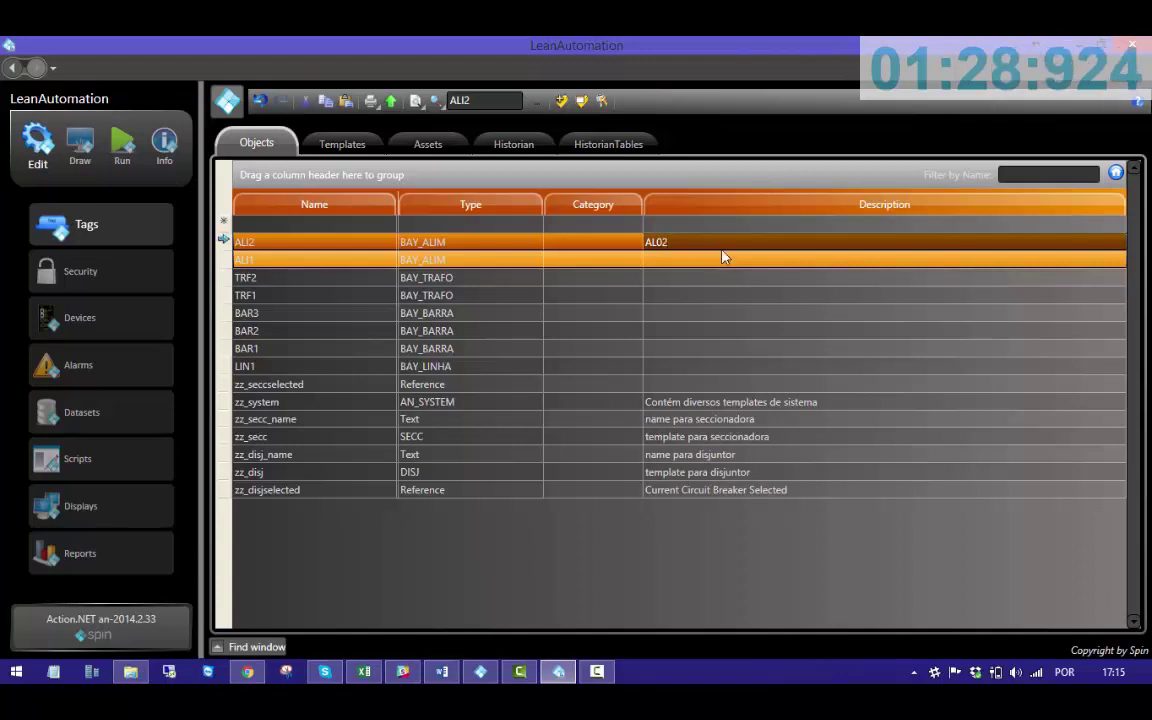
{"action": "left_click", "coordinate": [727, 260]}
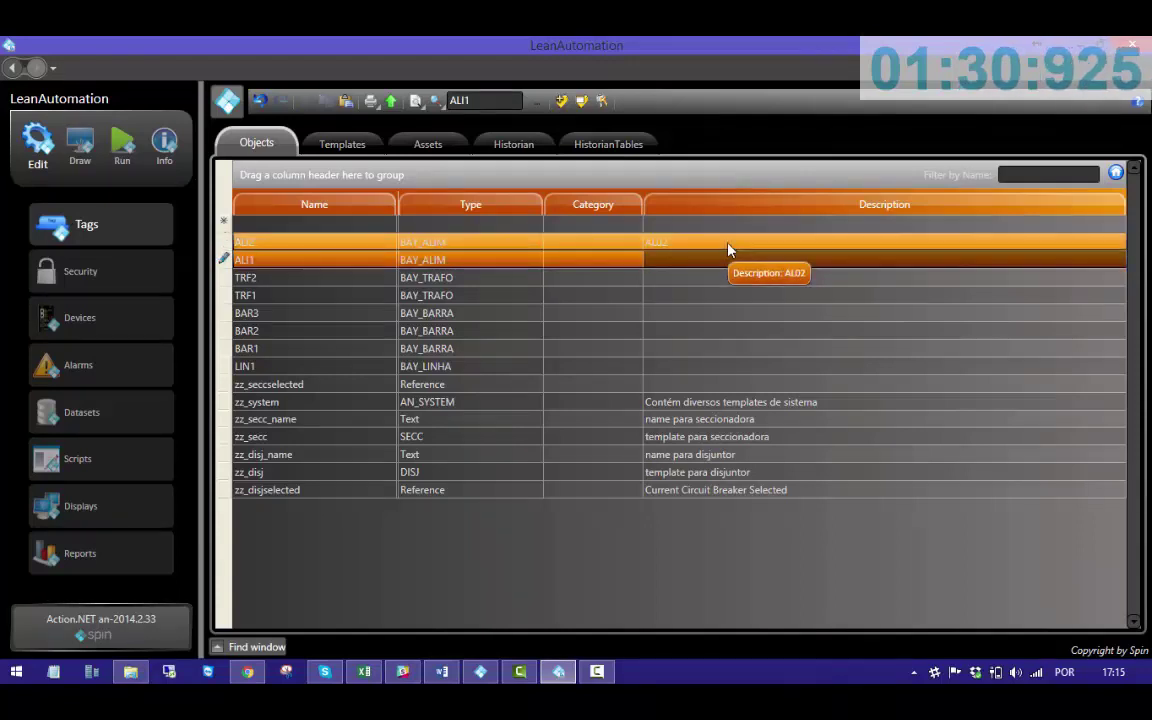
{"action": "type", "text": "AL01"}
{"action": "key", "text": "Down"}
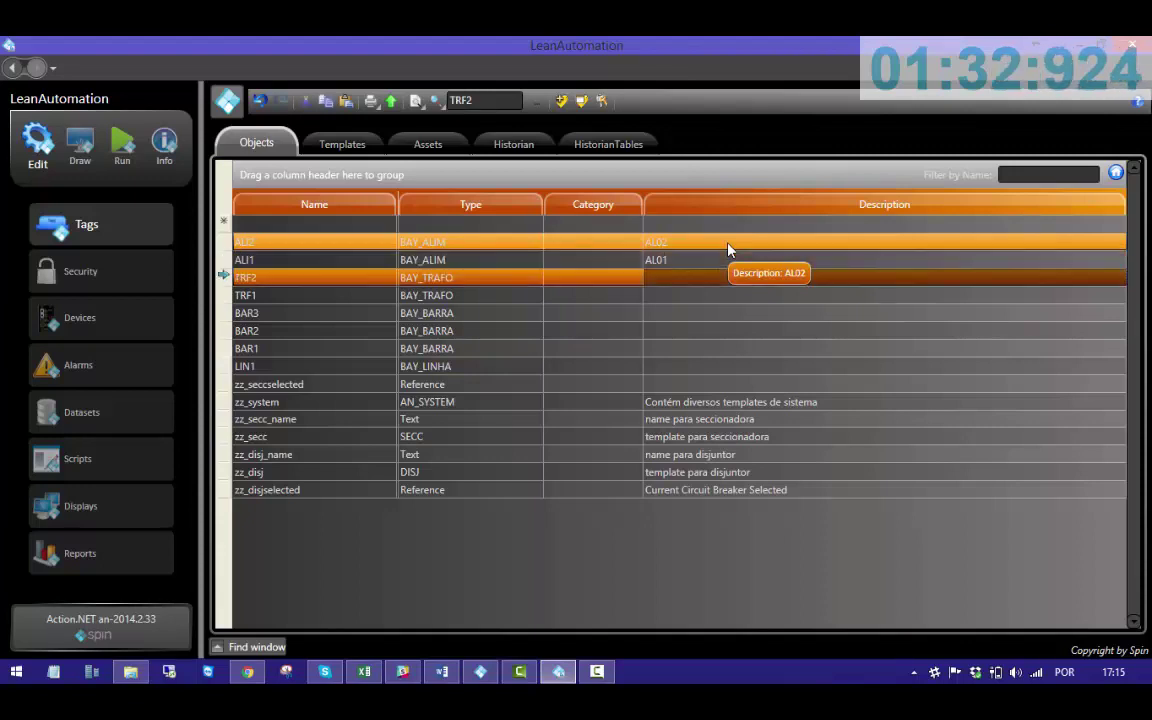
- Enter the description TR02 for tag TRF2 and TR01 for tag TRF1
{"action": "type", "text": "TR02"}
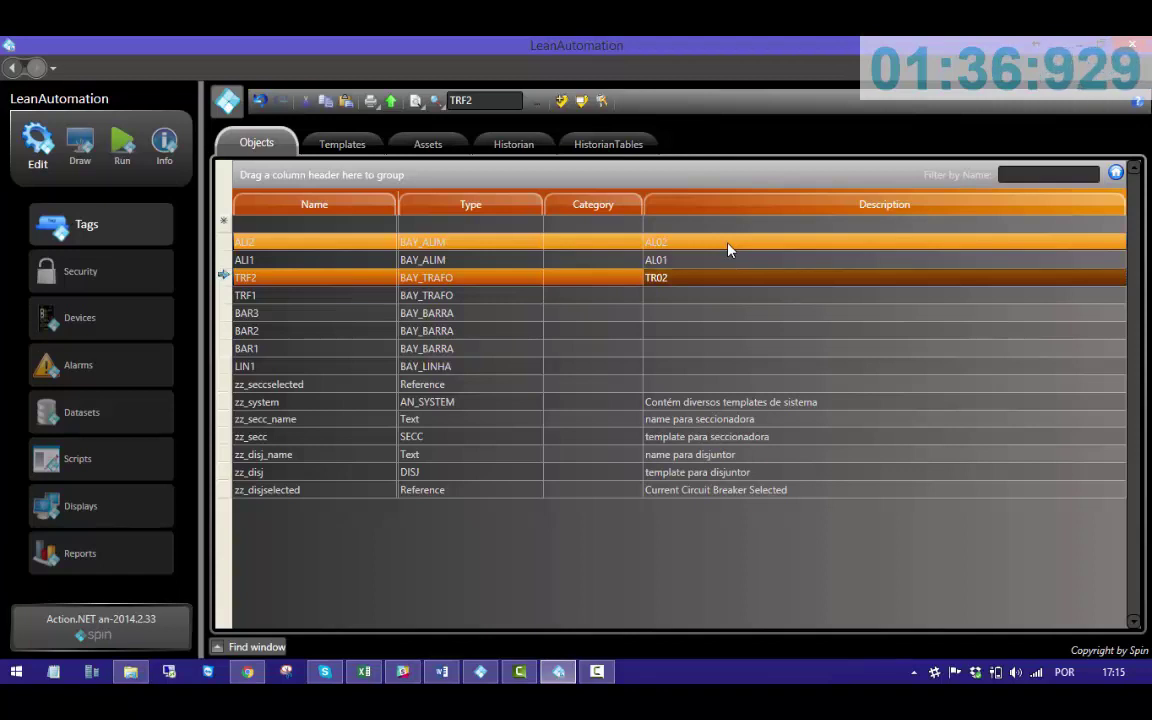
{"action": "key", "text": "Down"}
{"action": "type", "text": "TR01"}
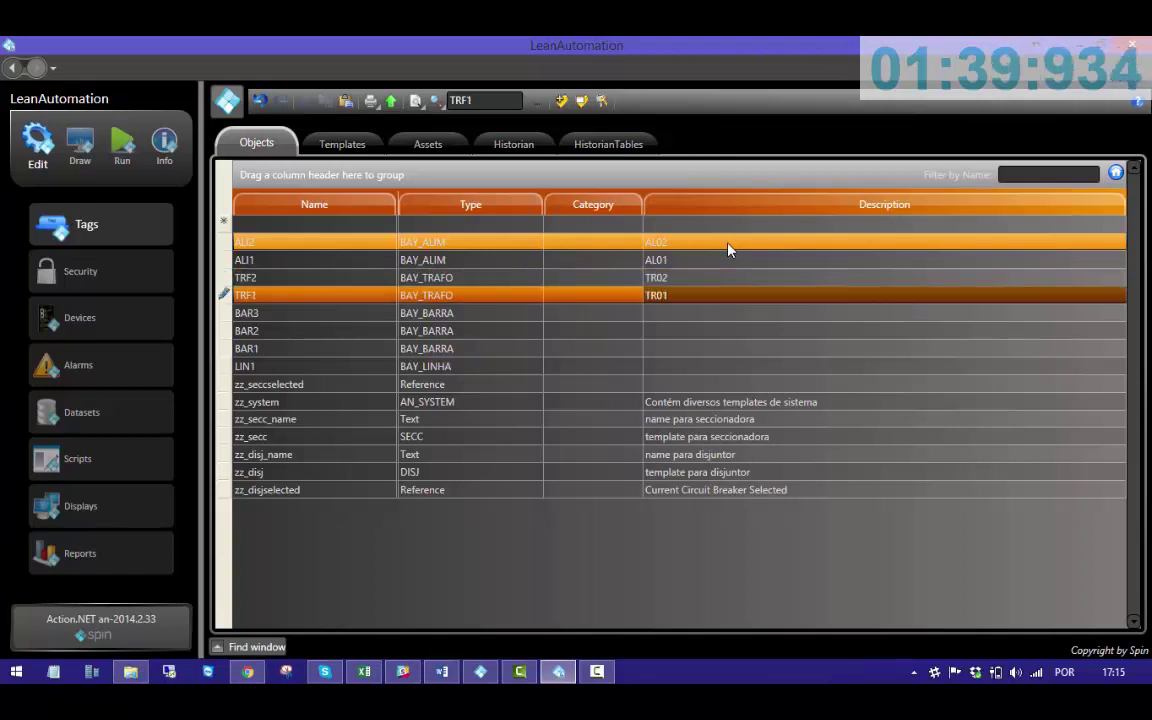
{"action": "key", "text": "Down"}
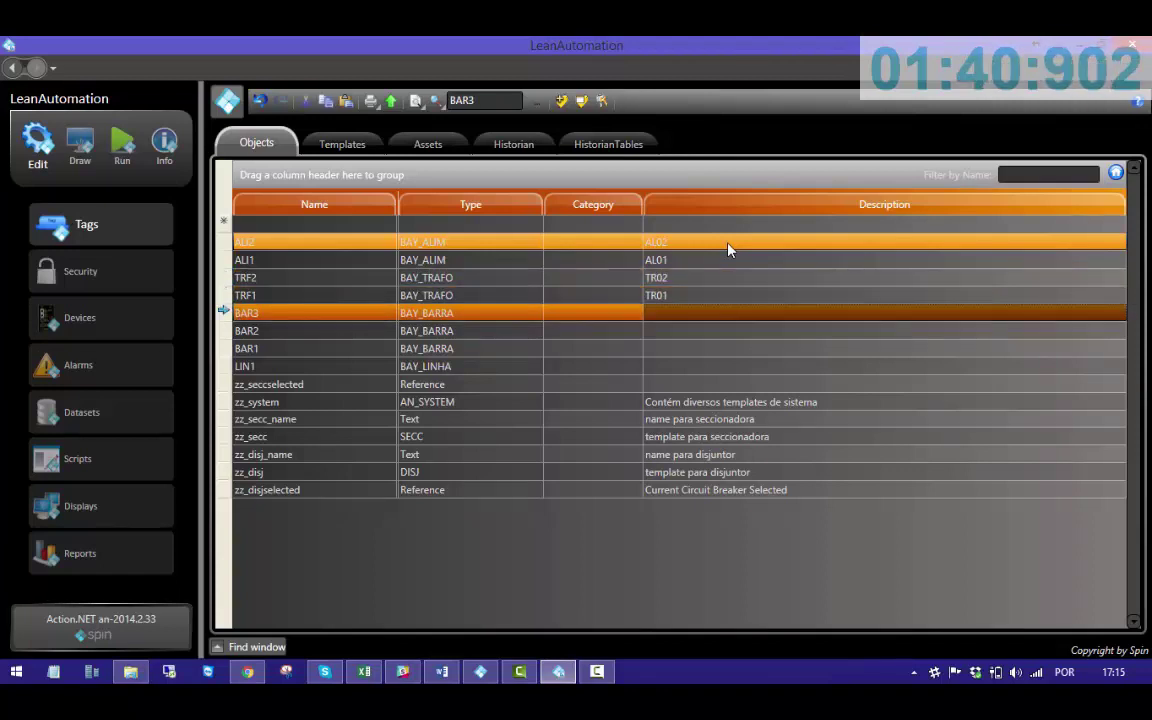
- Enter the description LT01 for tag LIN1, leaving the BAR tags without a description
{"action": "key", "text": "Down"}
{"action": "key", "text": "Down"}
{"action": "key", "text": "Down"}
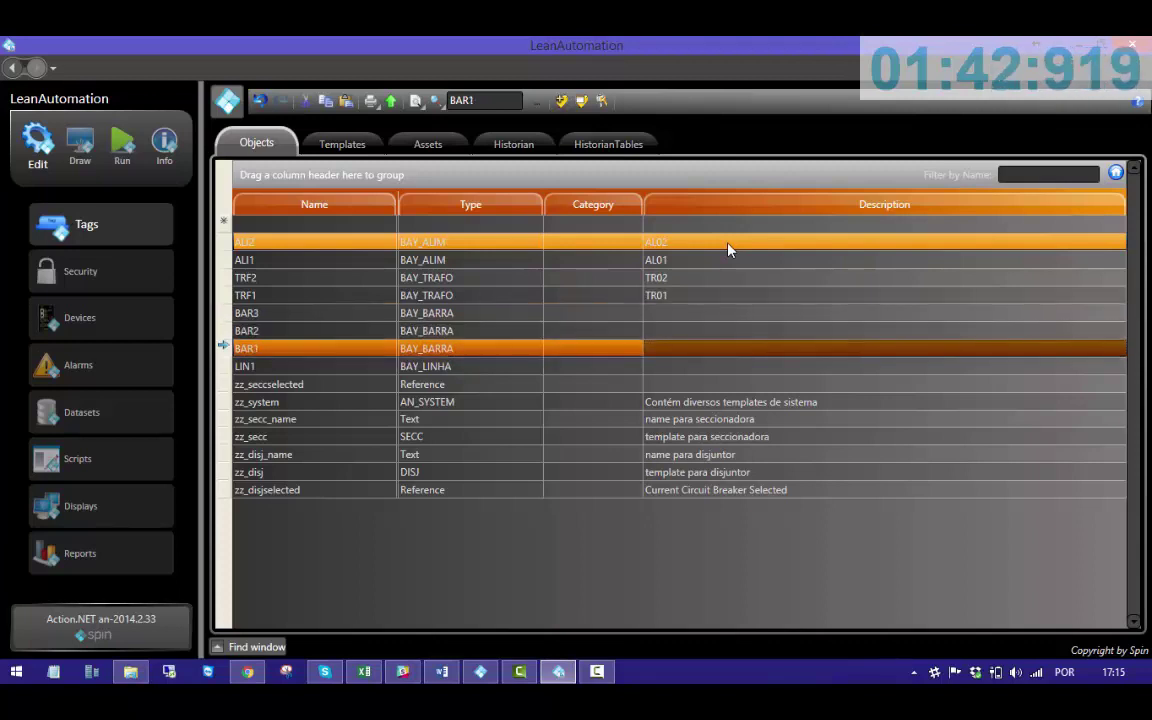
{"action": "type", "text": "LT01"}
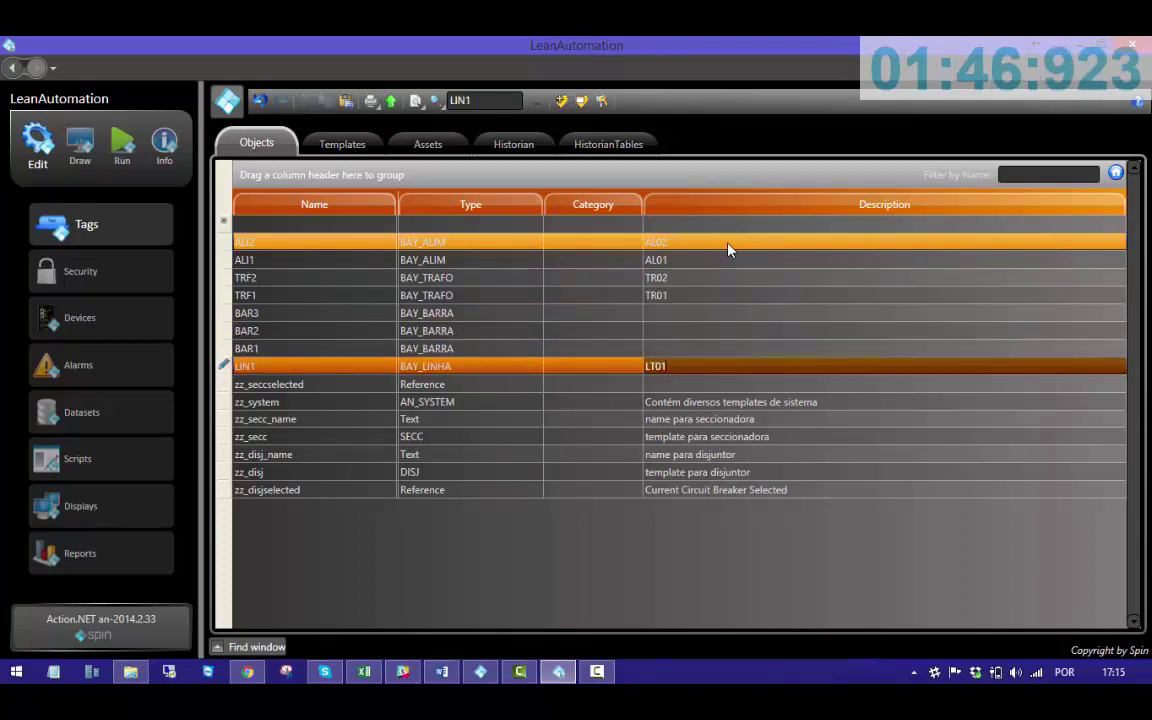
{"action": "key", "text": "Return"}
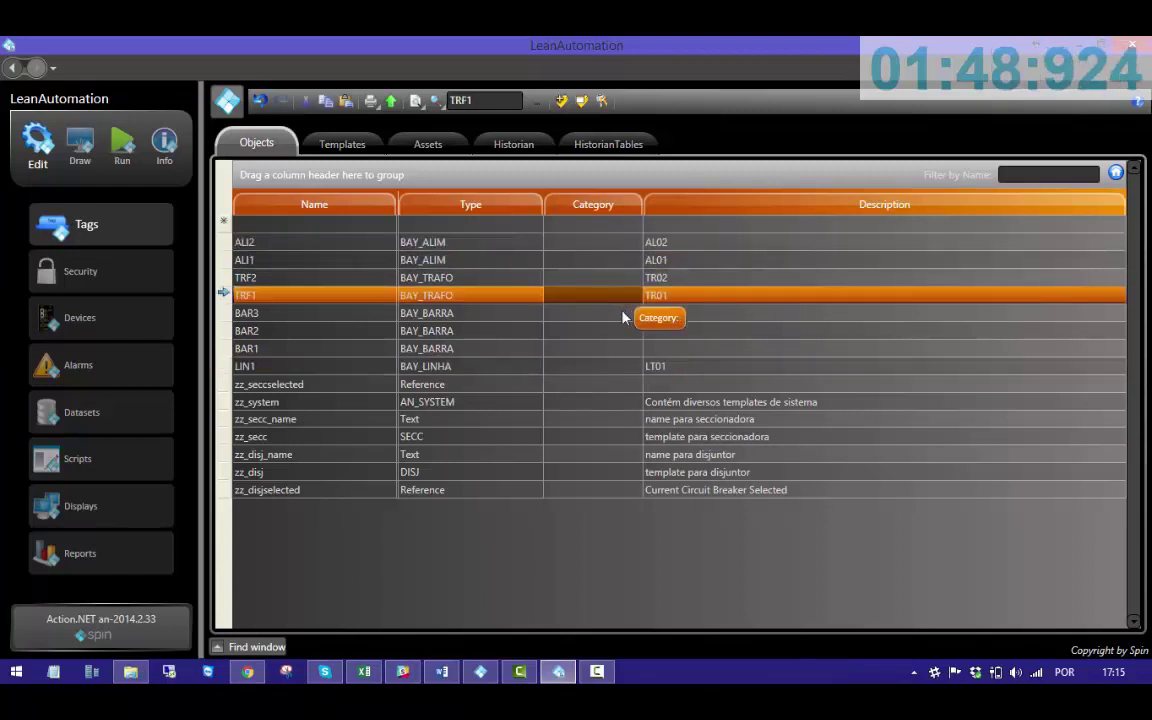
{"action": "left_click", "coordinate": [386, 294]}
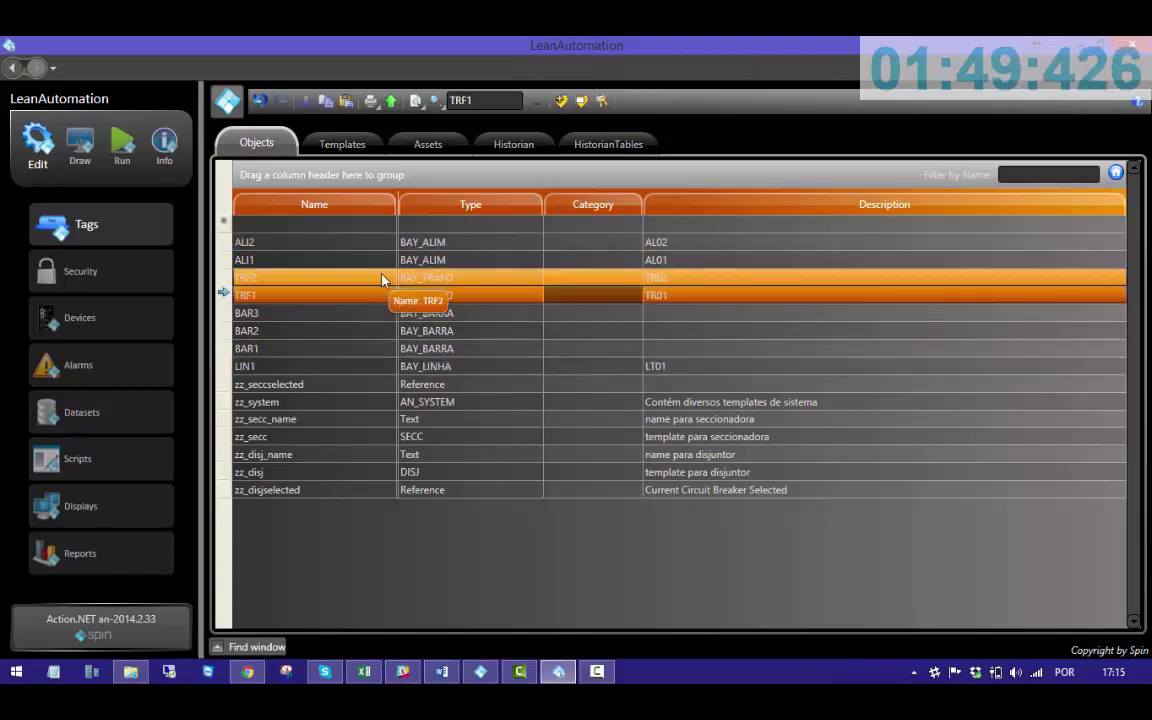
- Rename the existing device node DISJ as NODE1
{"action": "left_click", "coordinate": [88, 322]}
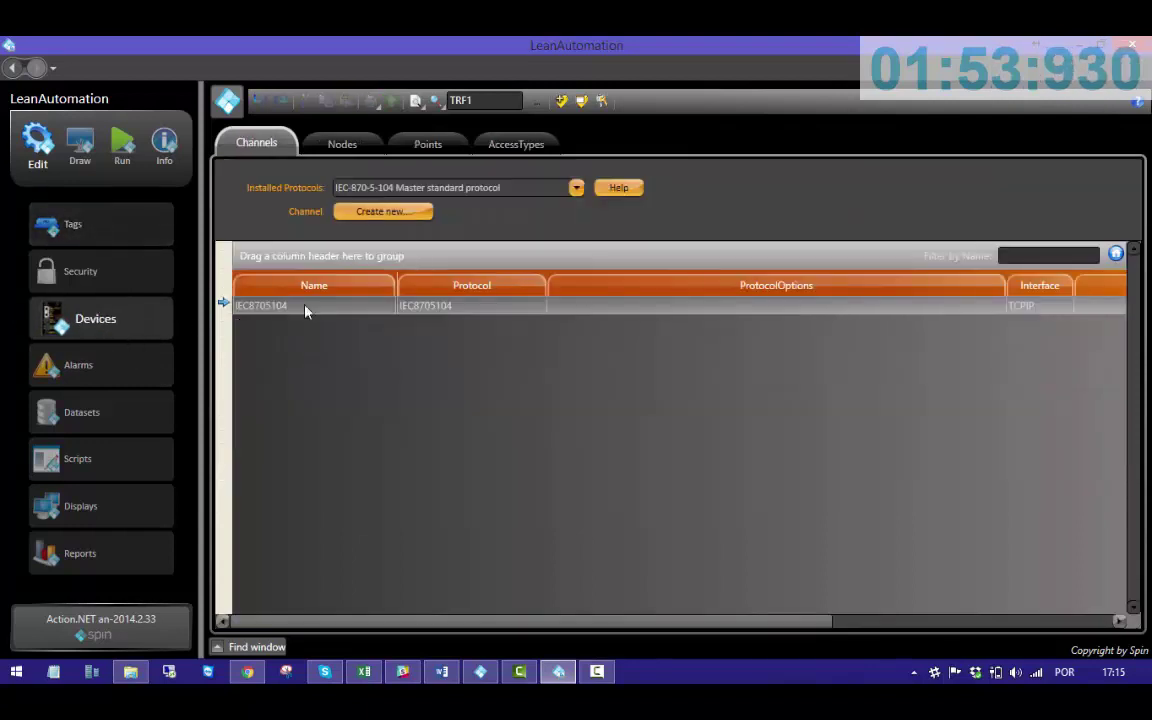
{"action": "left_click", "coordinate": [340, 144]}
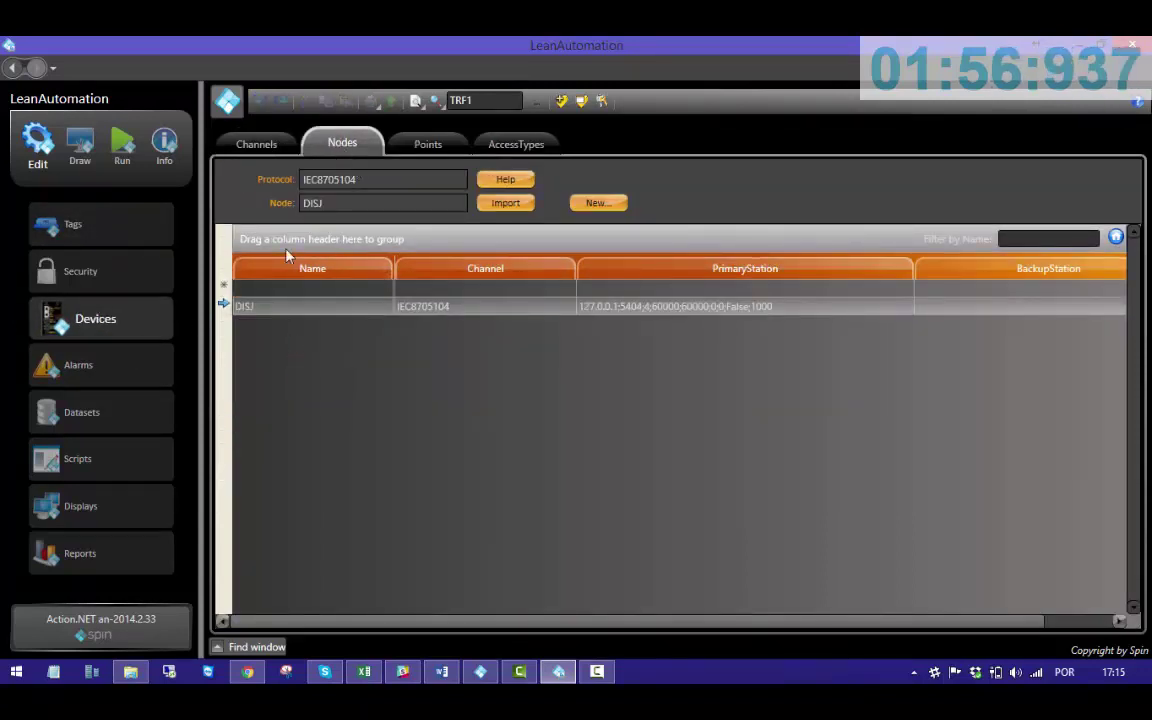
{"action": "double_click", "coordinate": [270, 314]}
{"action": "type", "text": "NODE"}
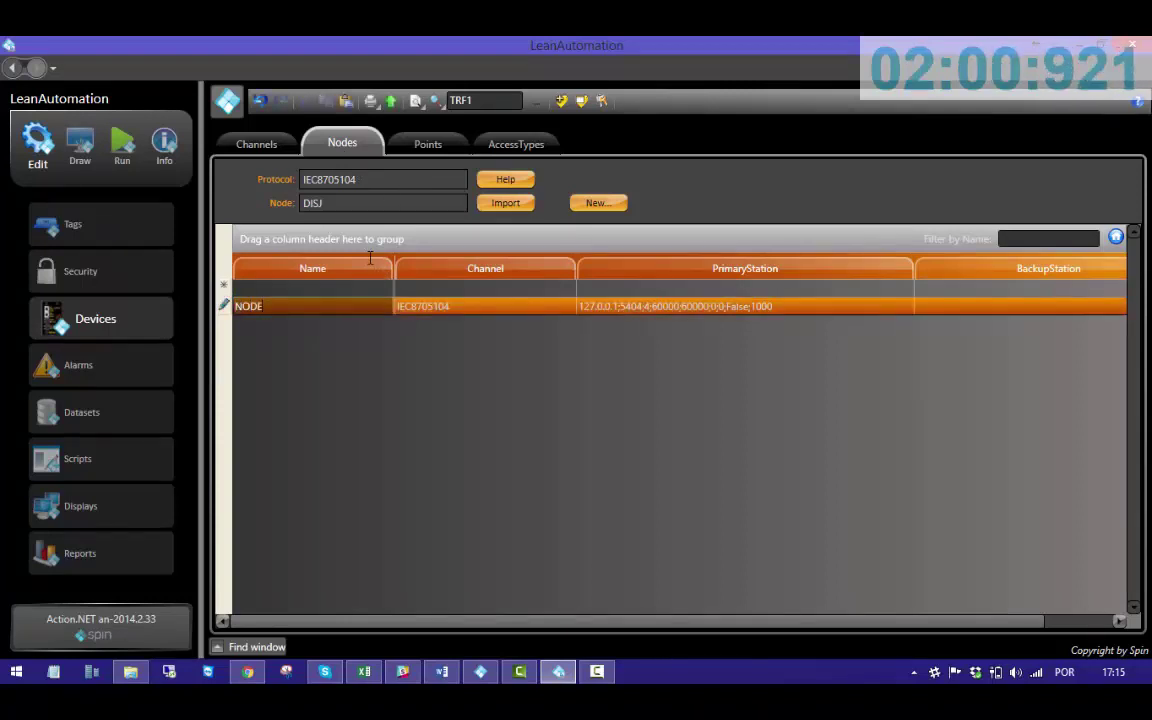
{"action": "type", "text": "1"}
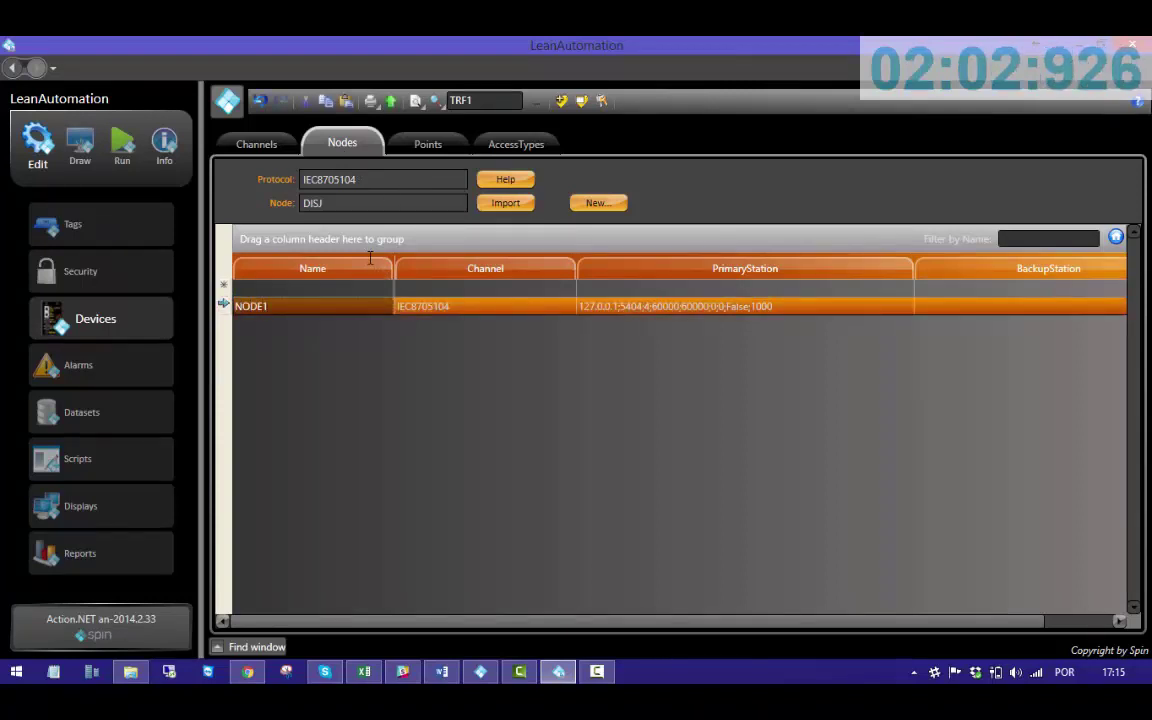
- Add seven more device nodes, named NODE2 through NODE8
{"action": "left_click", "coordinate": [295, 287]}
{"action": "type", "text": "NODE2"}
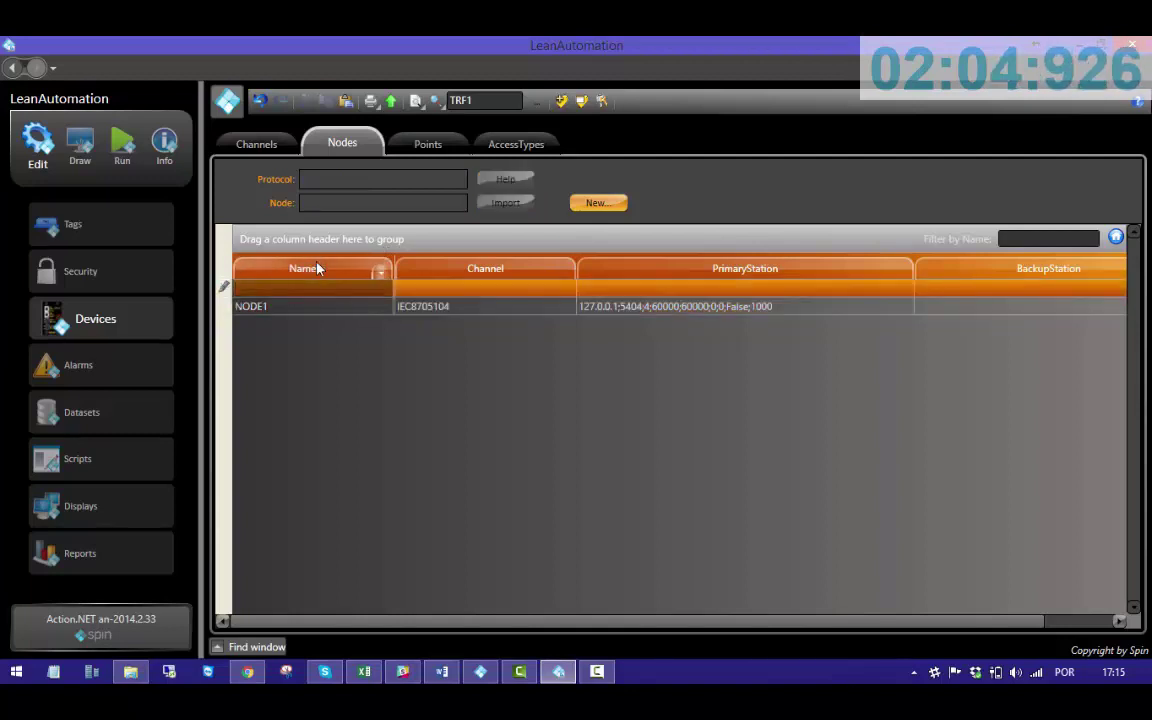
{"action": "key", "text": "Return"}
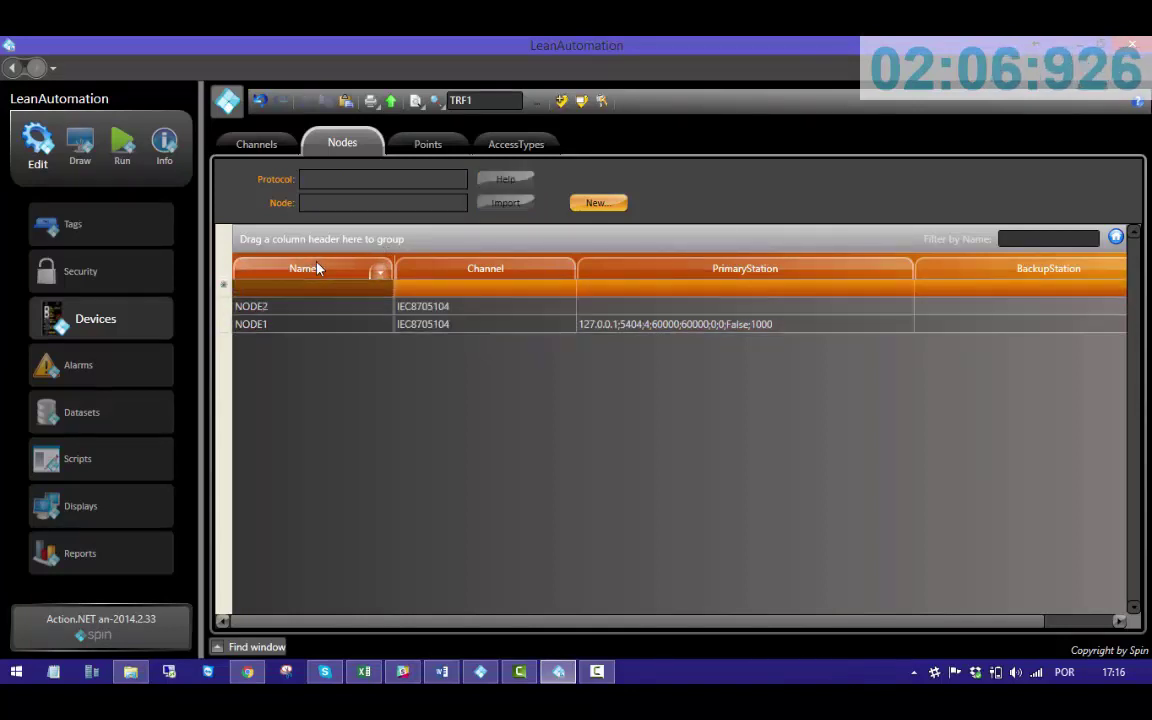
{"action": "type", "text": "NODE3"}
{"action": "key", "text": "Return"}
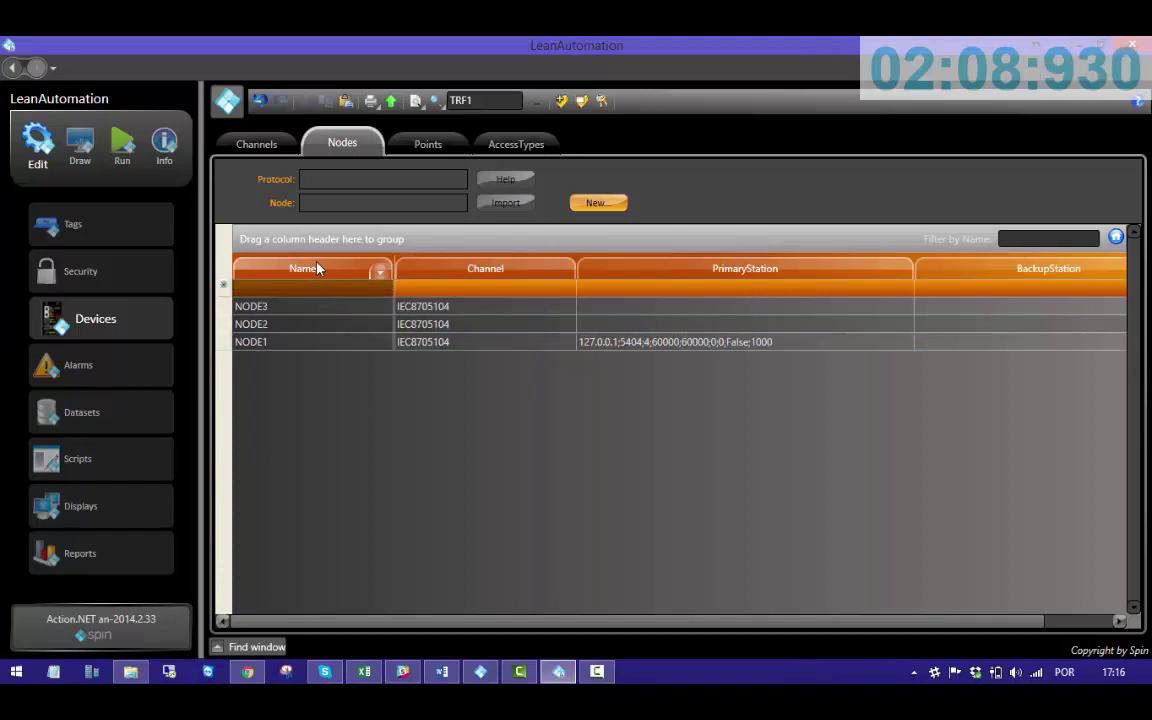
{"action": "type", "text": "NODE4"}
{"action": "key", "text": "Return"}
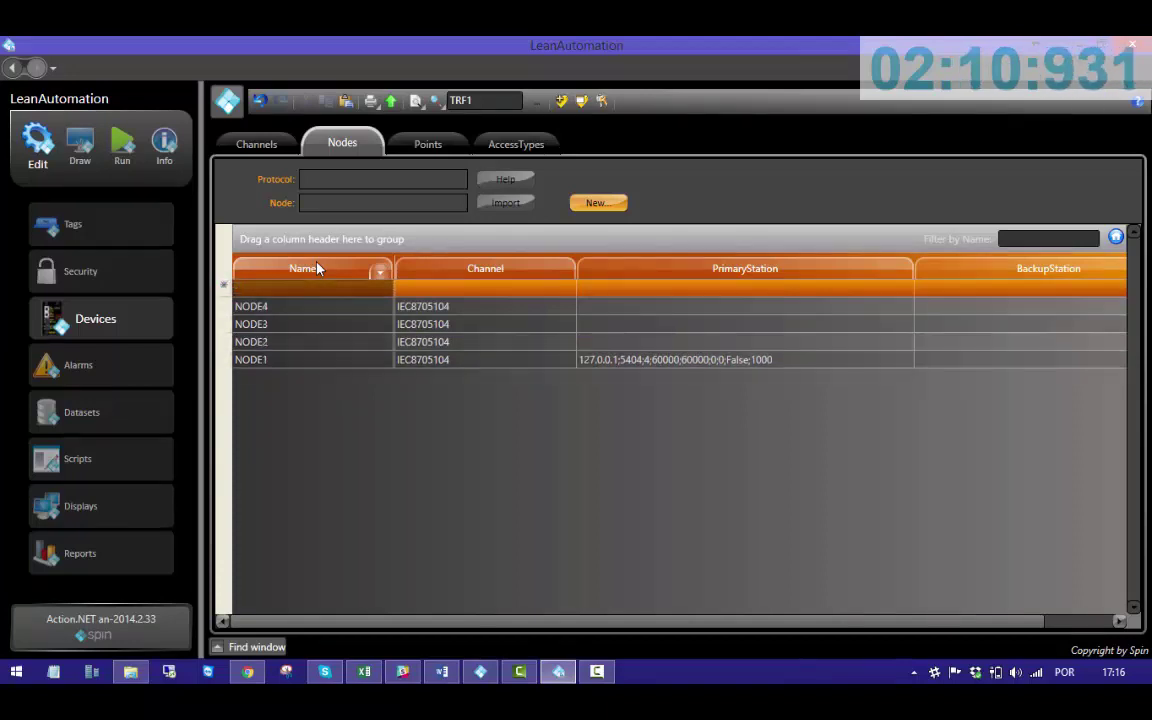
{"action": "type", "text": "NODE5"}
{"action": "key", "text": "Return"}
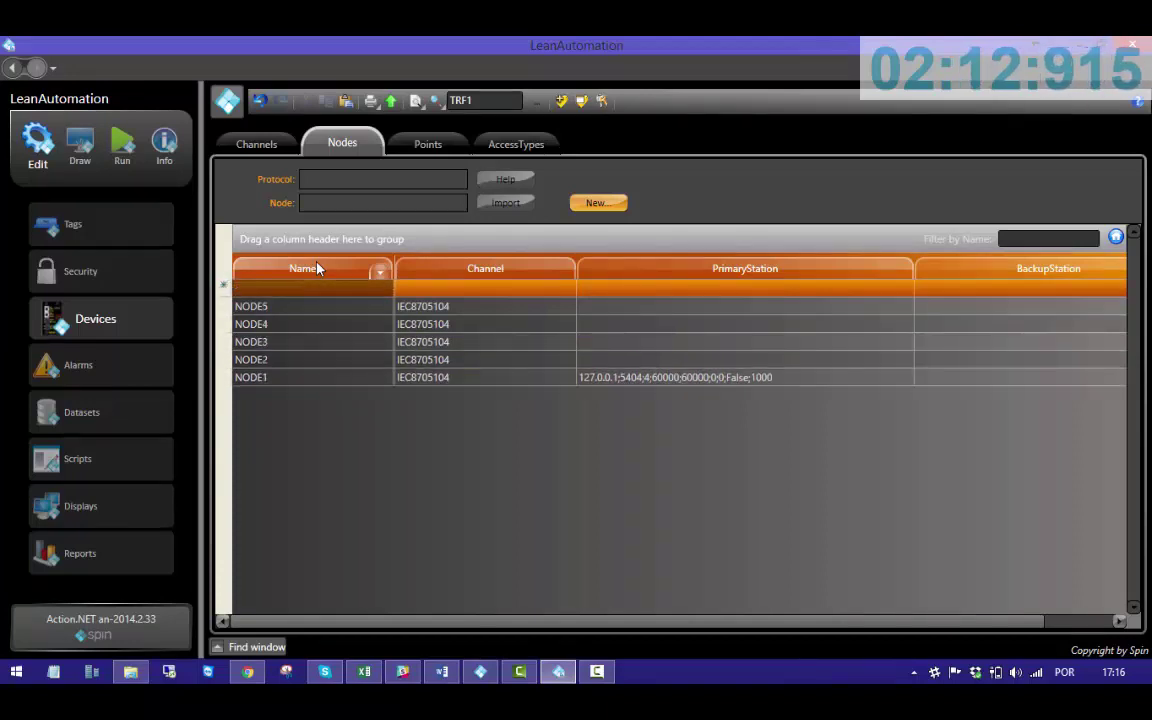
{"action": "type", "text": "NODE6"}
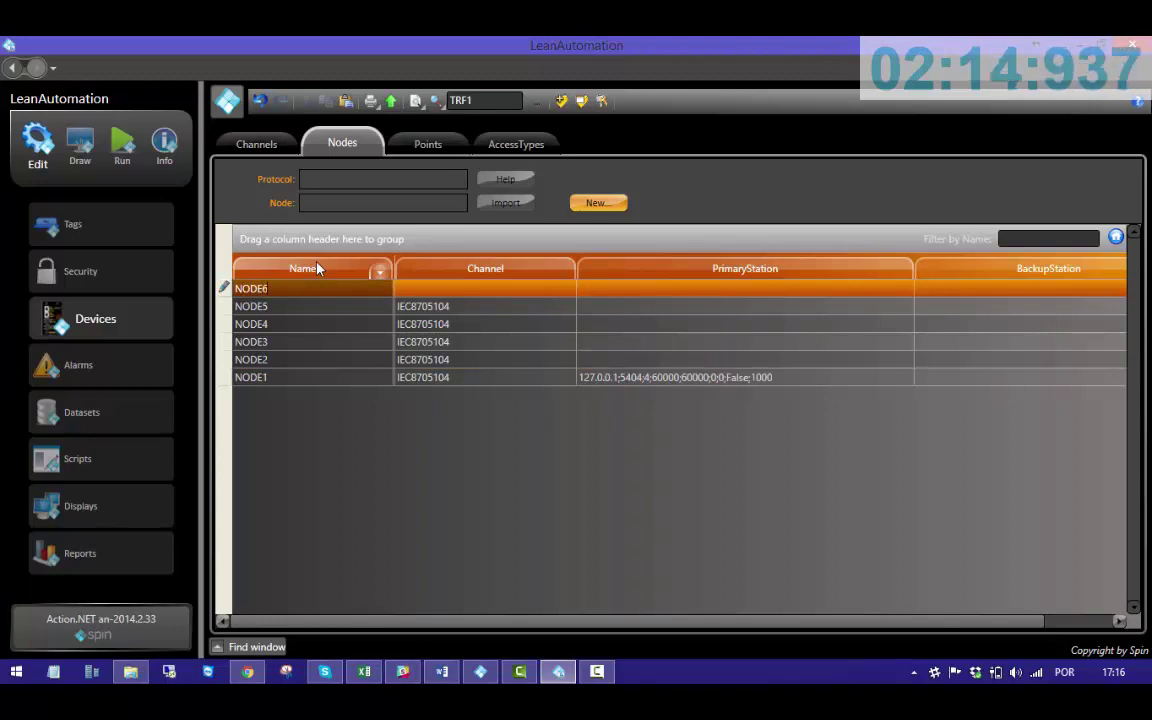
{"action": "key", "text": "Return"}
{"action": "type", "text": "NODE7"}
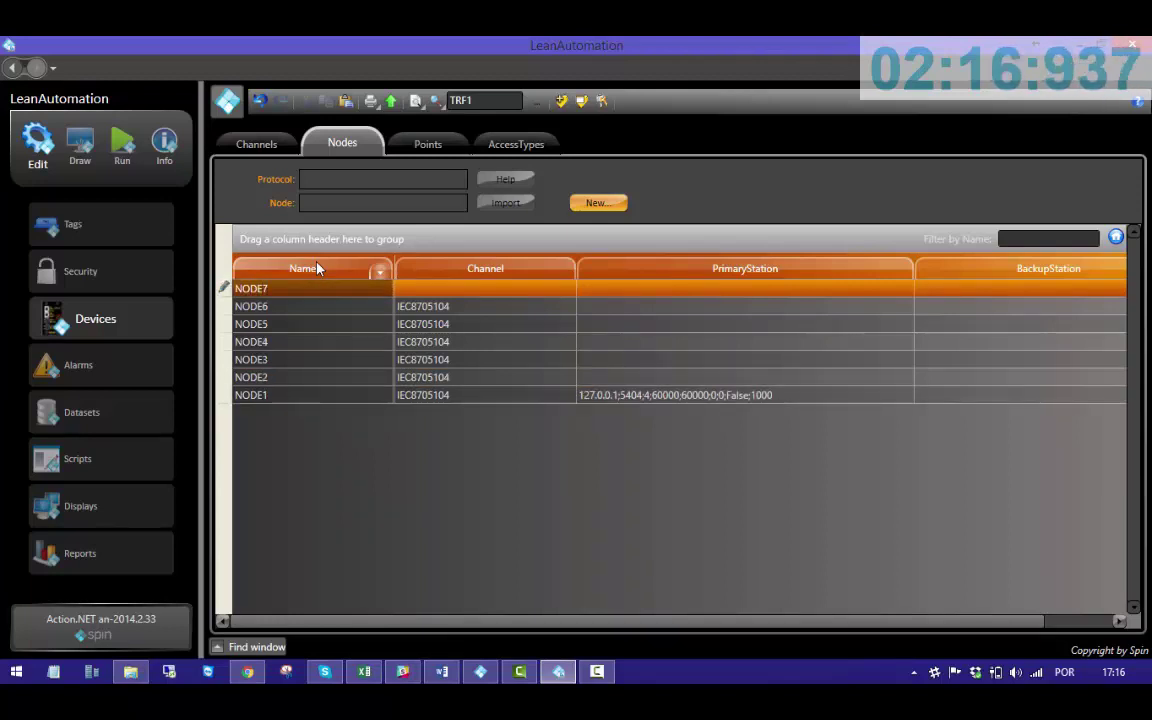
{"action": "key", "text": "Return"}
{"action": "type", "text": "NODE8"}
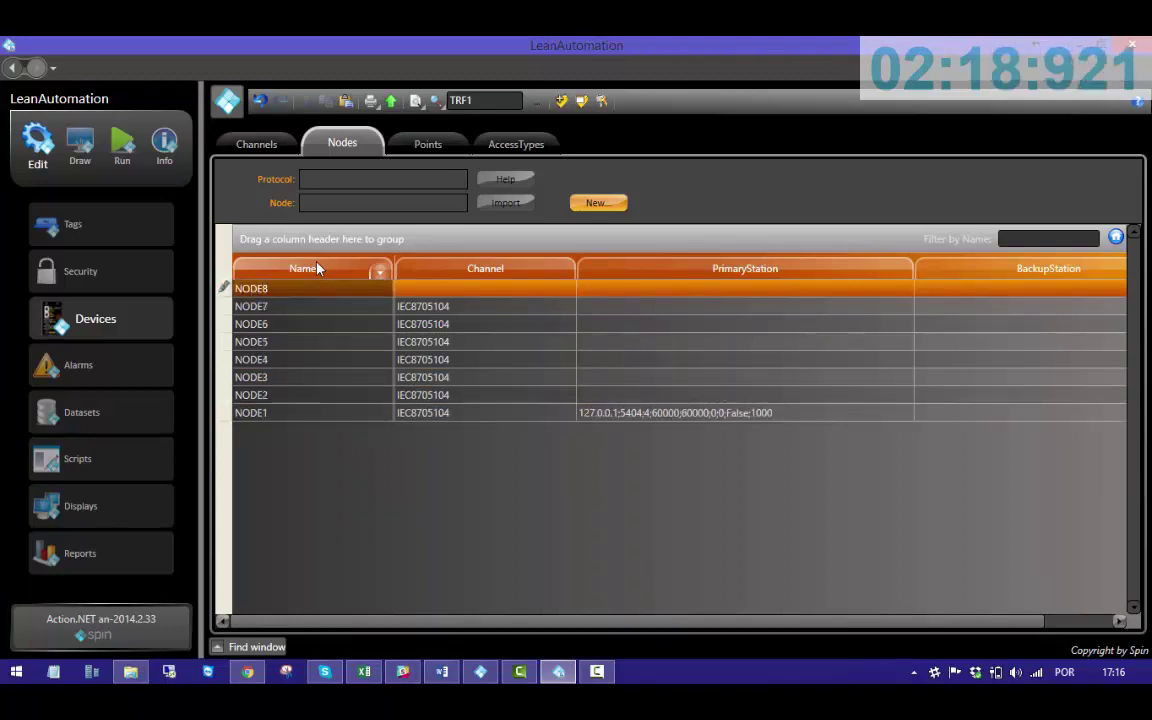
{"action": "key", "text": "Return"}
- Set NODE8's primary station to 192.168.0.0;2404;1;60000;60000;8;12;False;0 and NODE7's to the same settings with address 192.168.0.1
{"action": "left_click", "coordinate": [680, 306]}
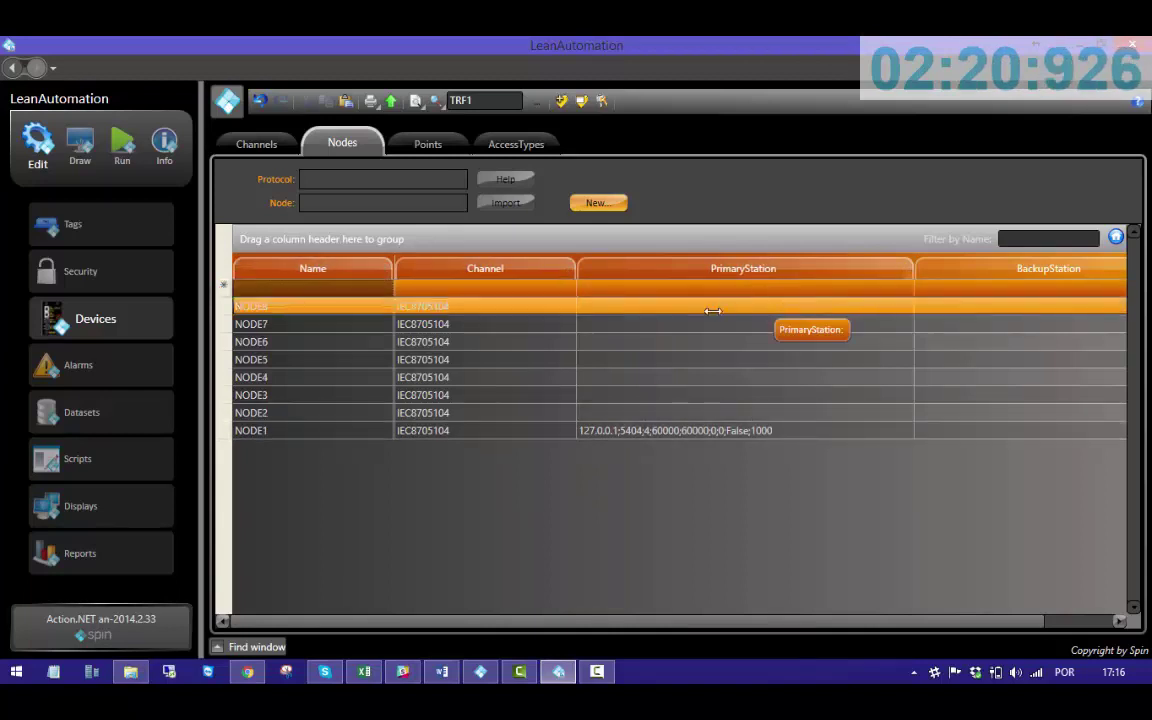
{"action": "left_click", "coordinate": [679, 305]}
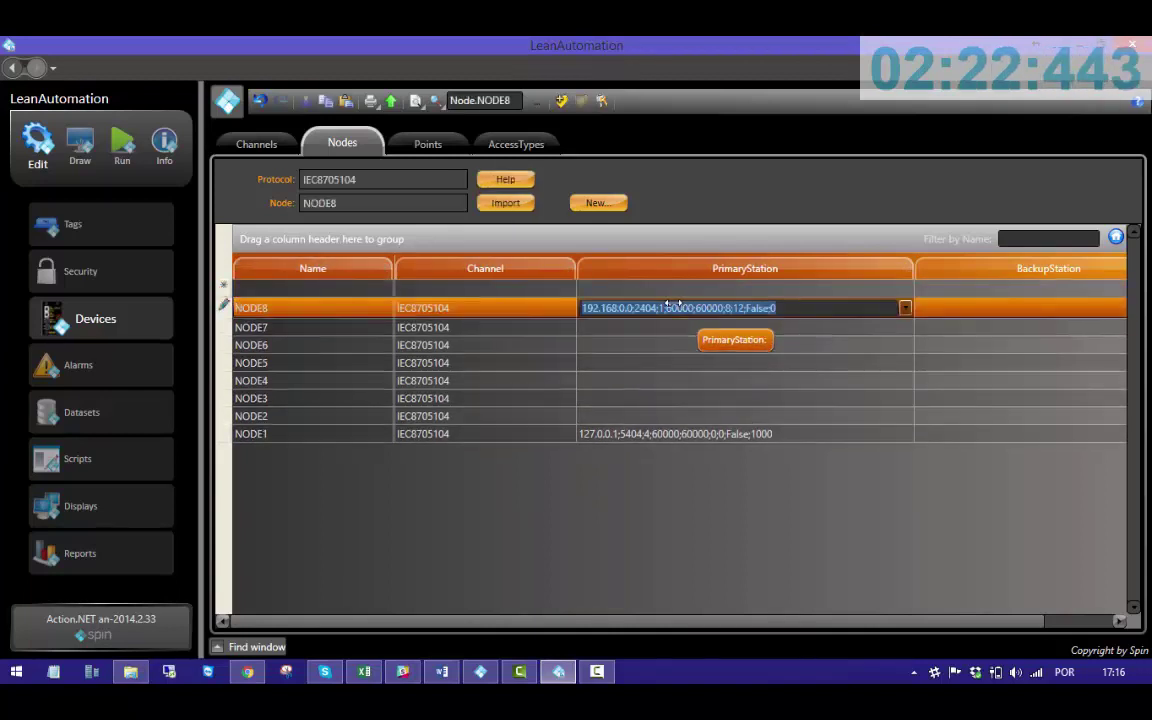
{"action": "left_click", "coordinate": [632, 326]}
{"action": "left_click", "coordinate": [632, 326]}
{"action": "key", "text": "ctrl+c"}
{"action": "left_click", "coordinate": [633, 327]}
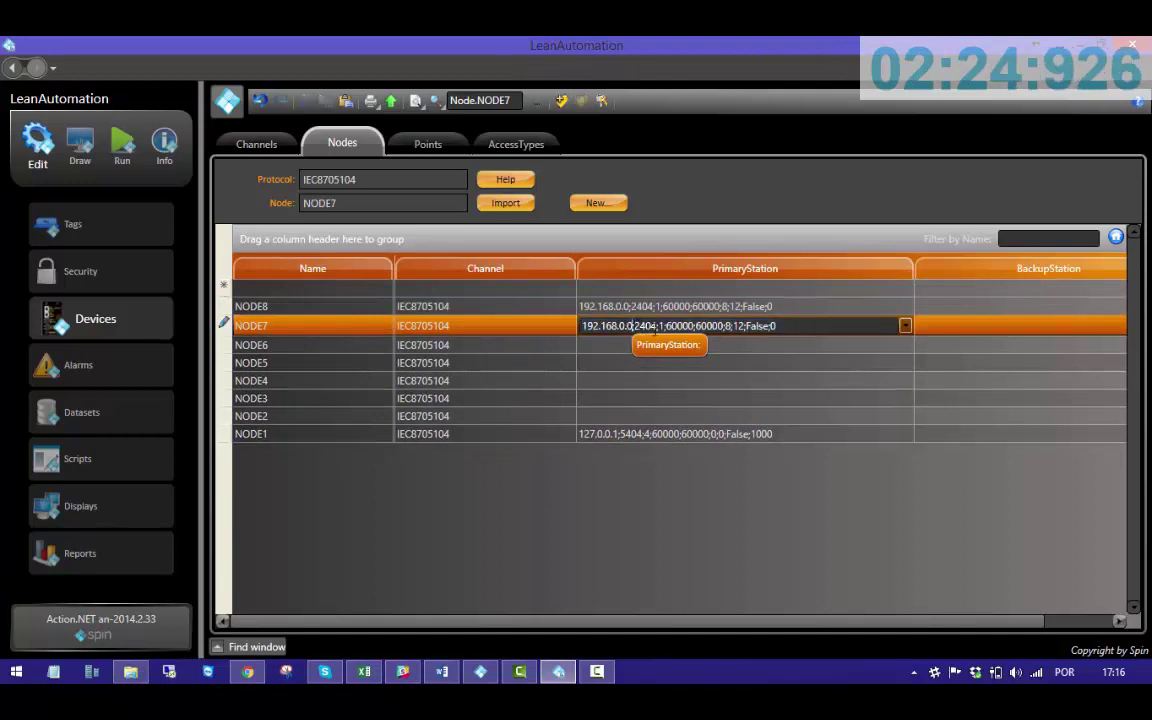
{"action": "key", "text": "BackSpace"}
{"action": "type", "text": "1"}
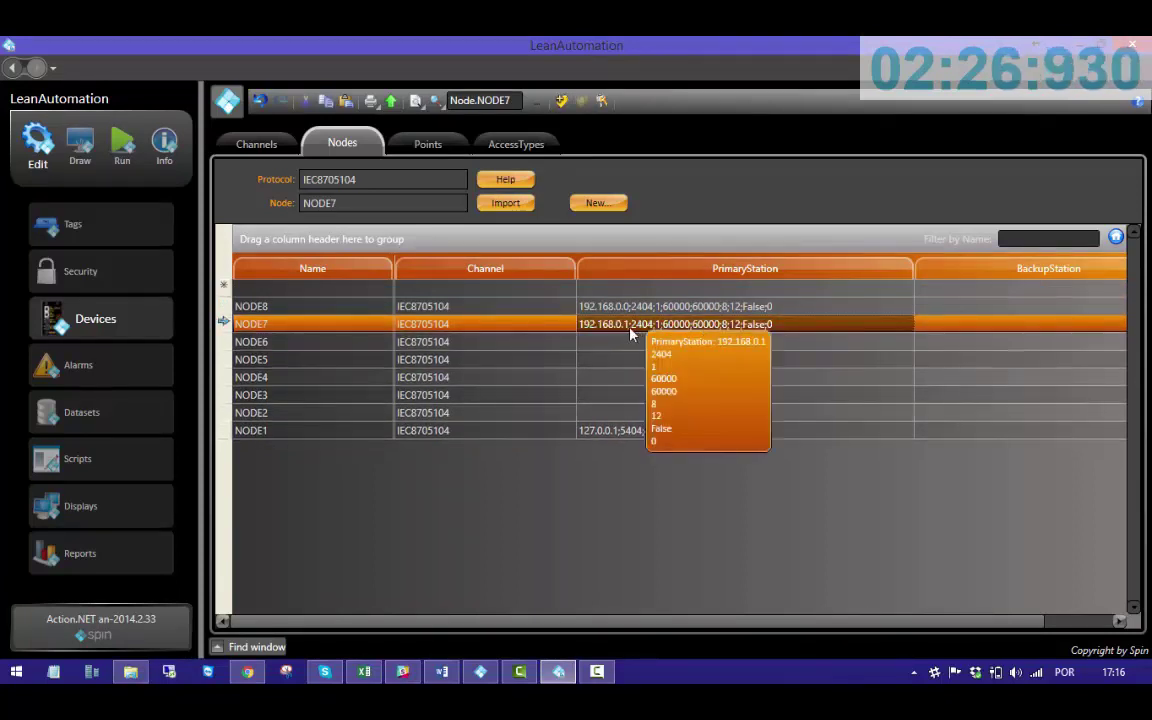
- Copy the same primary station settings to NODE6 and change its IP address to 192.168.0.2
{"action": "left_click", "coordinate": [630, 344]}
{"action": "key", "text": "ctrl+v"}
{"action": "left_click", "coordinate": [628, 346]}
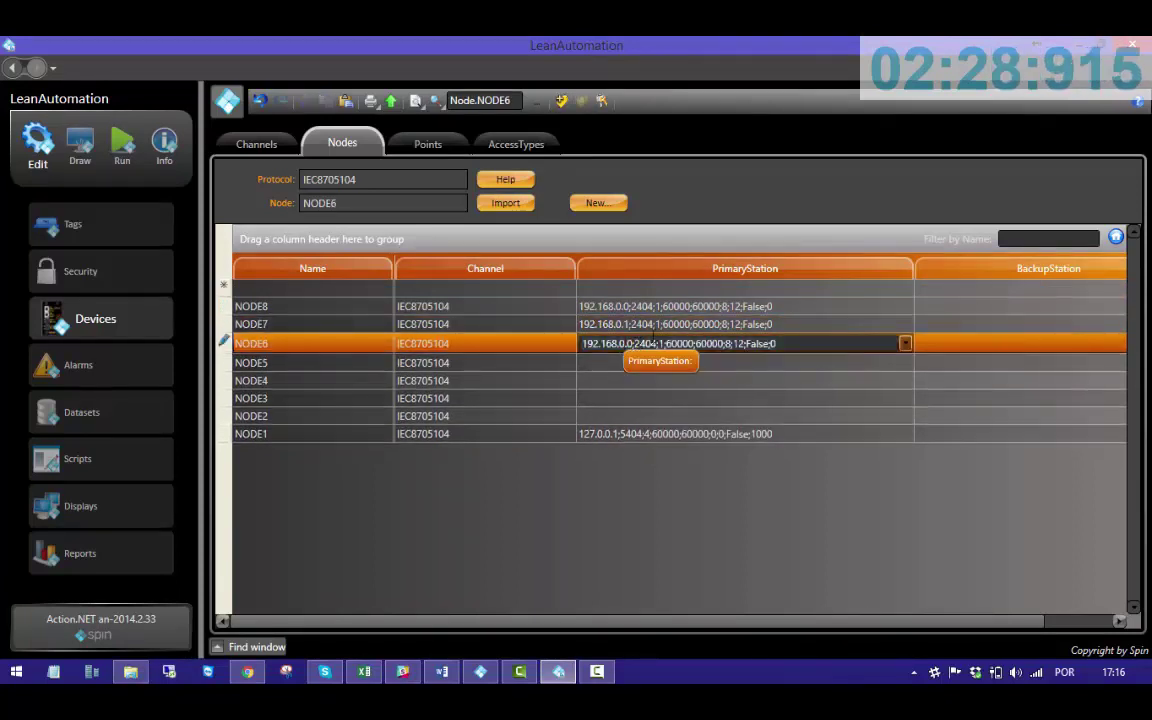
{"action": "key", "text": "BackSpace"}
{"action": "type", "text": "2"}
{"action": "key", "text": "Return"}
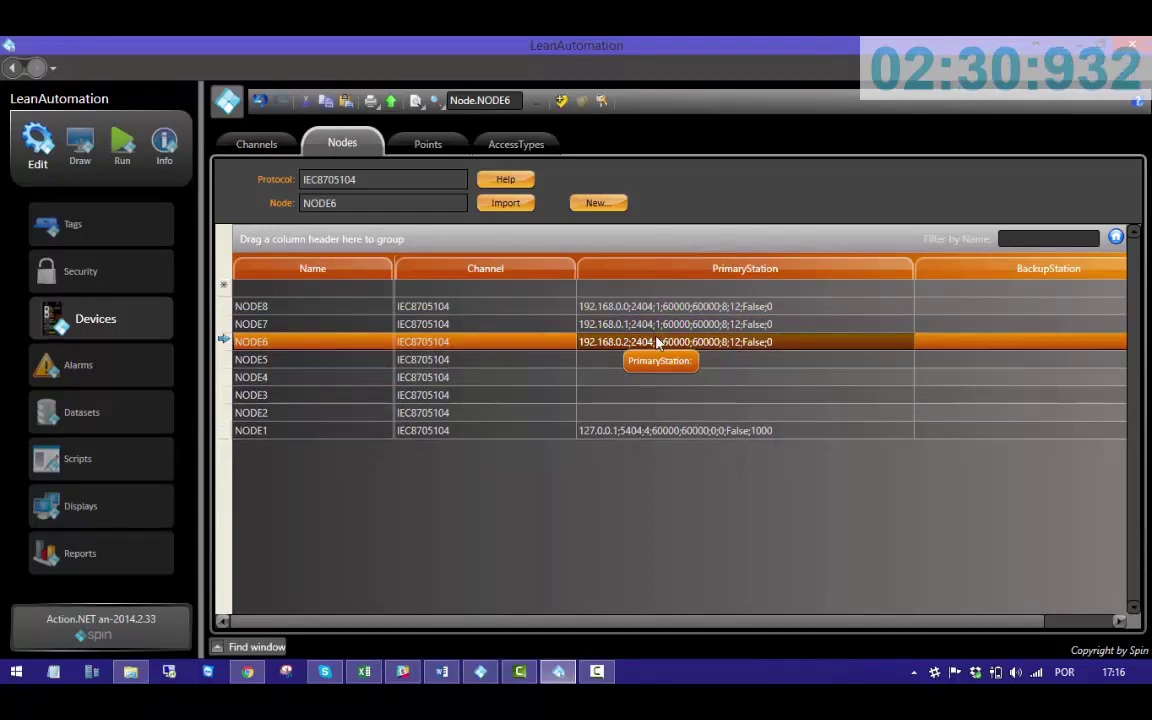
- Copy the same primary station settings to NODE5 and change its IP address to 192.168.0.3
{"action": "left_click", "coordinate": [630, 362]}
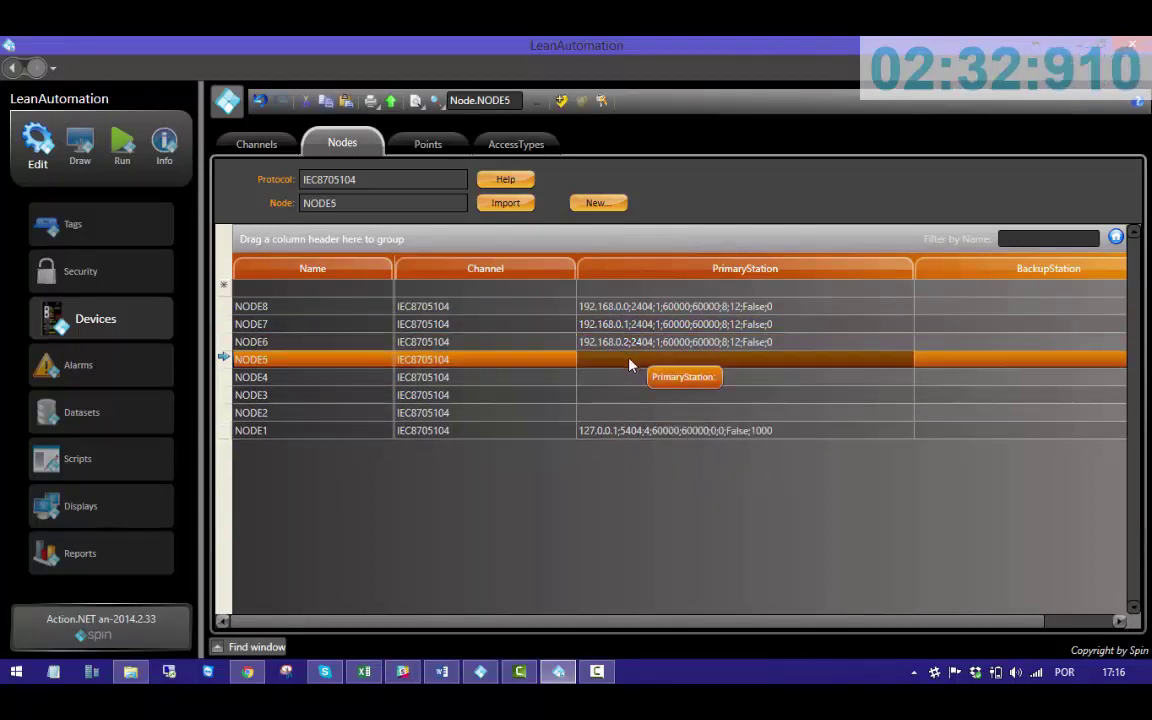
{"action": "key", "text": "ctrl+v"}
{"action": "left_click", "coordinate": [632, 362]}
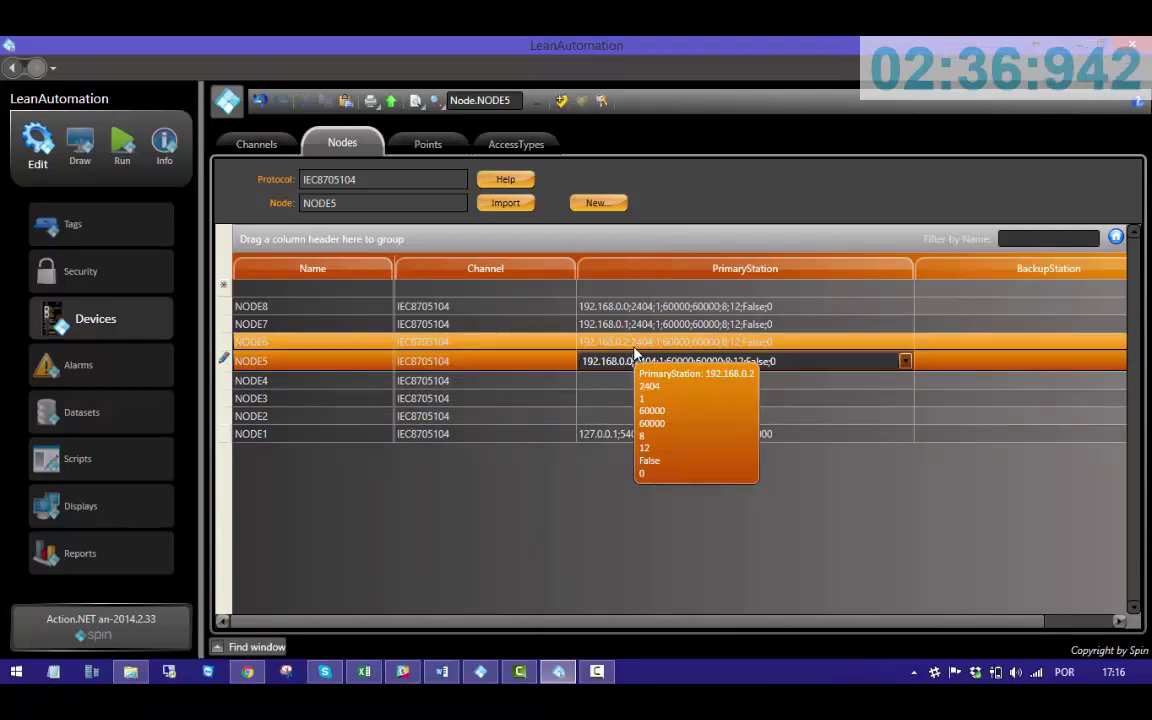
{"action": "key", "text": "BackSpace"}
{"action": "type", "text": "3"}
{"action": "key", "text": "Return"}
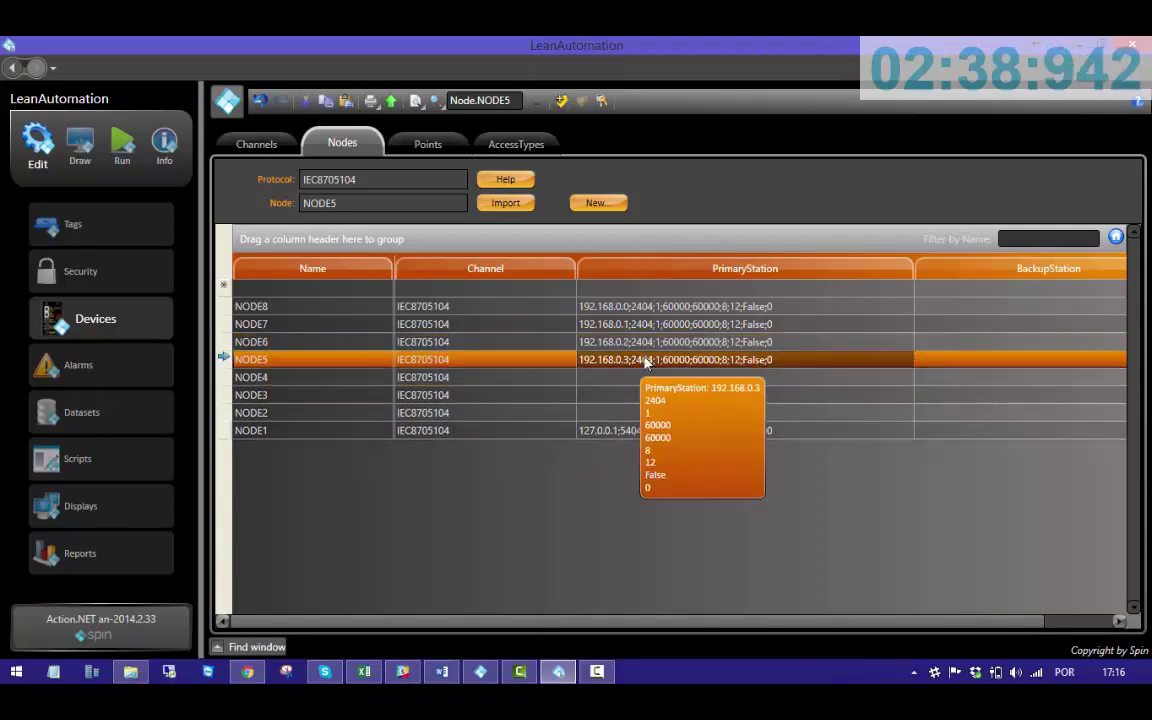
- Give NODE4 the same primary station settings with the IP address 192.168.0.4
{"action": "left_click", "coordinate": [635, 379]}
{"action": "key", "text": "ctrl+v"}
{"action": "key", "text": "ctrl+c"}
{"action": "left_click", "coordinate": [632, 381]}
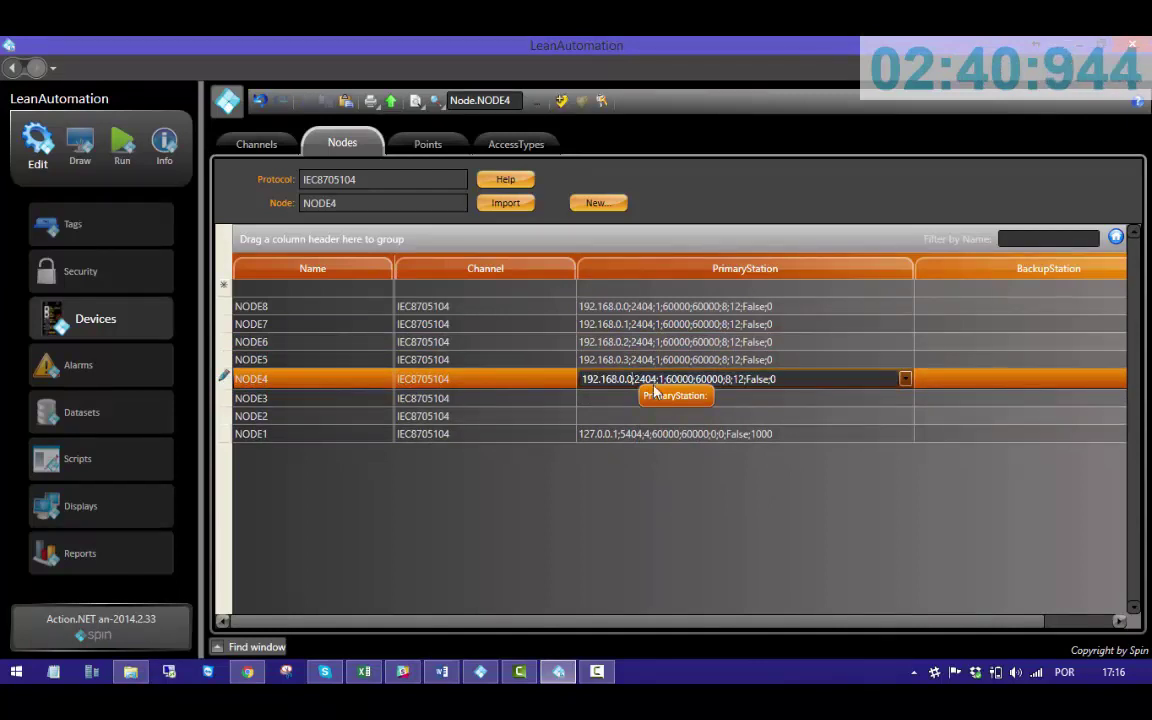
{"action": "key", "text": "BackSpace"}
{"action": "type", "text": "4"}
{"action": "key", "text": "Return"}
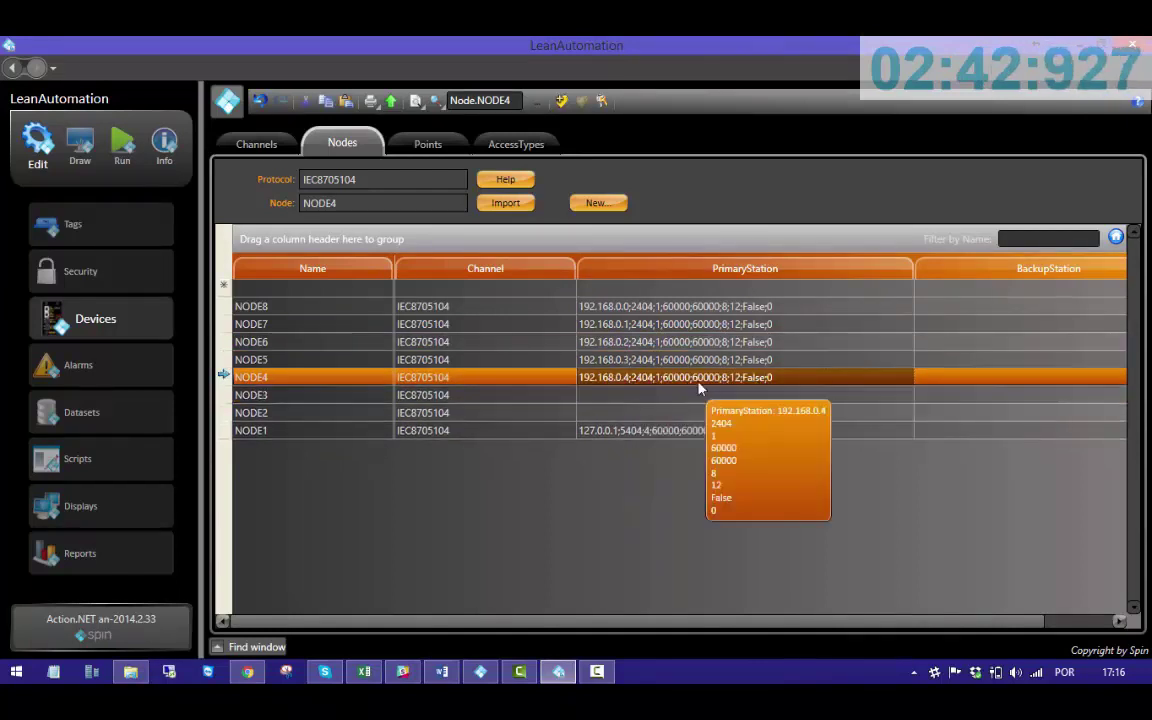
- Fill NODE3's primary station with the copied settings, using the IP address 192.168.0.5
{"action": "left_click", "coordinate": [690, 396]}
{"action": "key", "text": "ctrl+v"}
{"action": "left_click", "coordinate": [633, 397]}
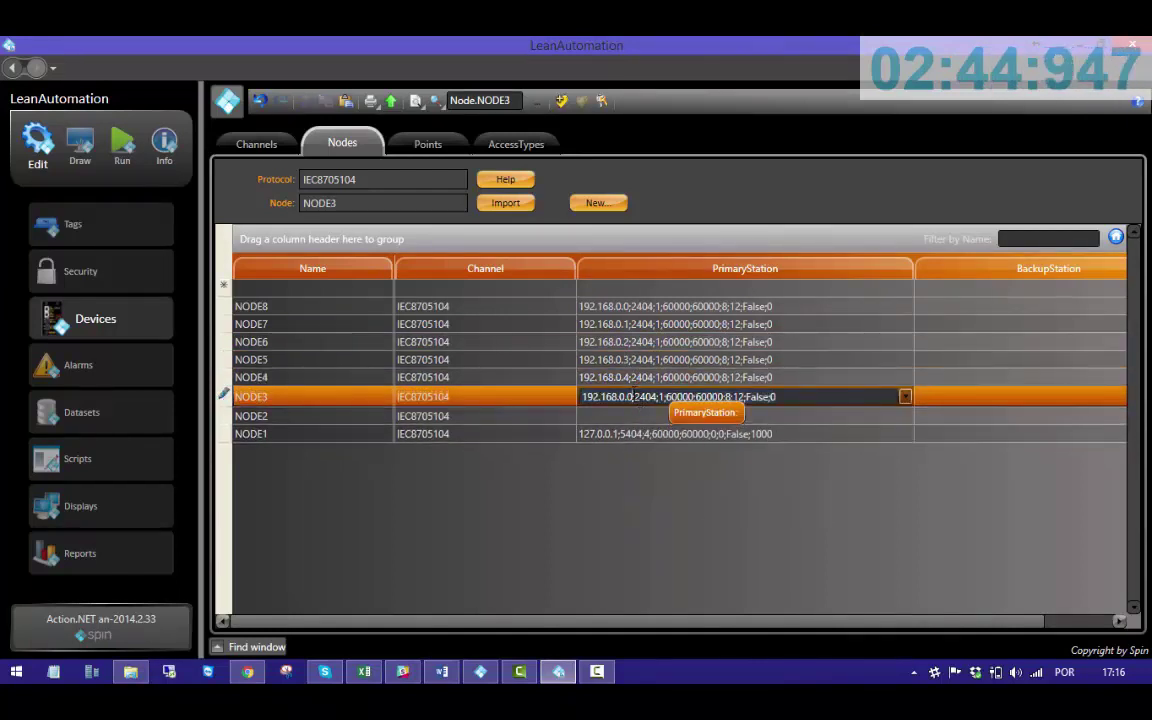
{"action": "key", "text": "BackSpace"}
{"action": "type", "text": "5"}
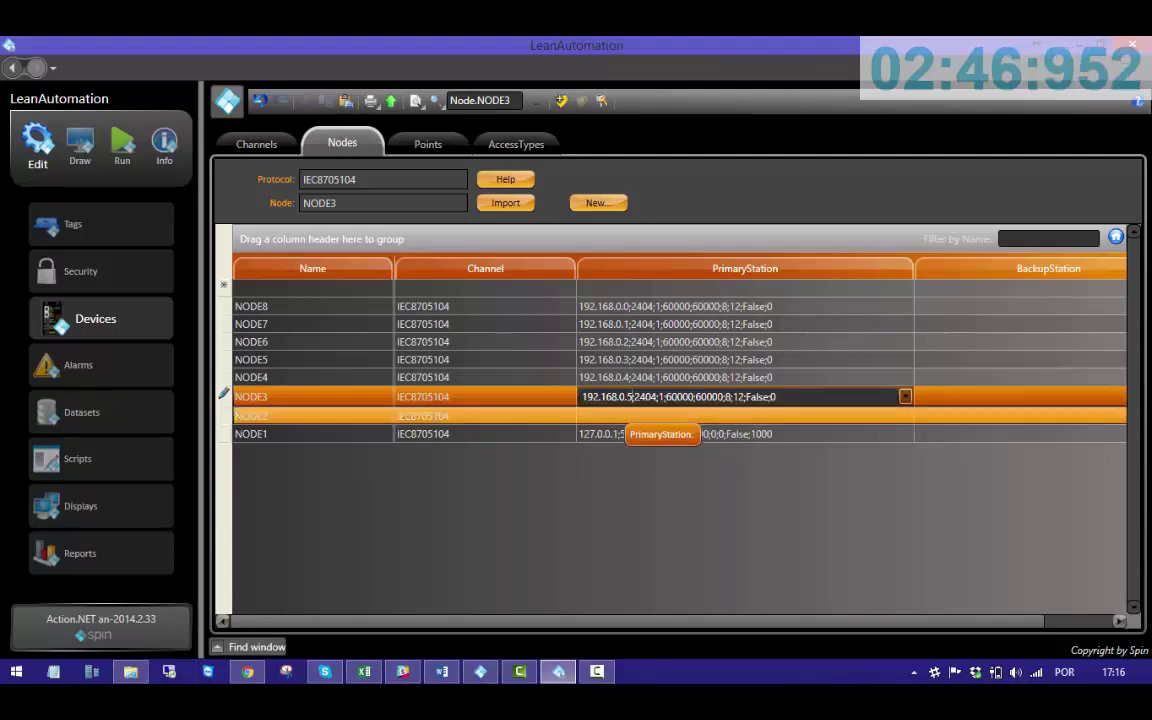
{"action": "key", "text": "Return"}
- Paste the primary station settings into NODE2 and set its IP address to 192.168.0.6
{"action": "key", "text": "ctrl+v"}
{"action": "left_click", "coordinate": [627, 414]}
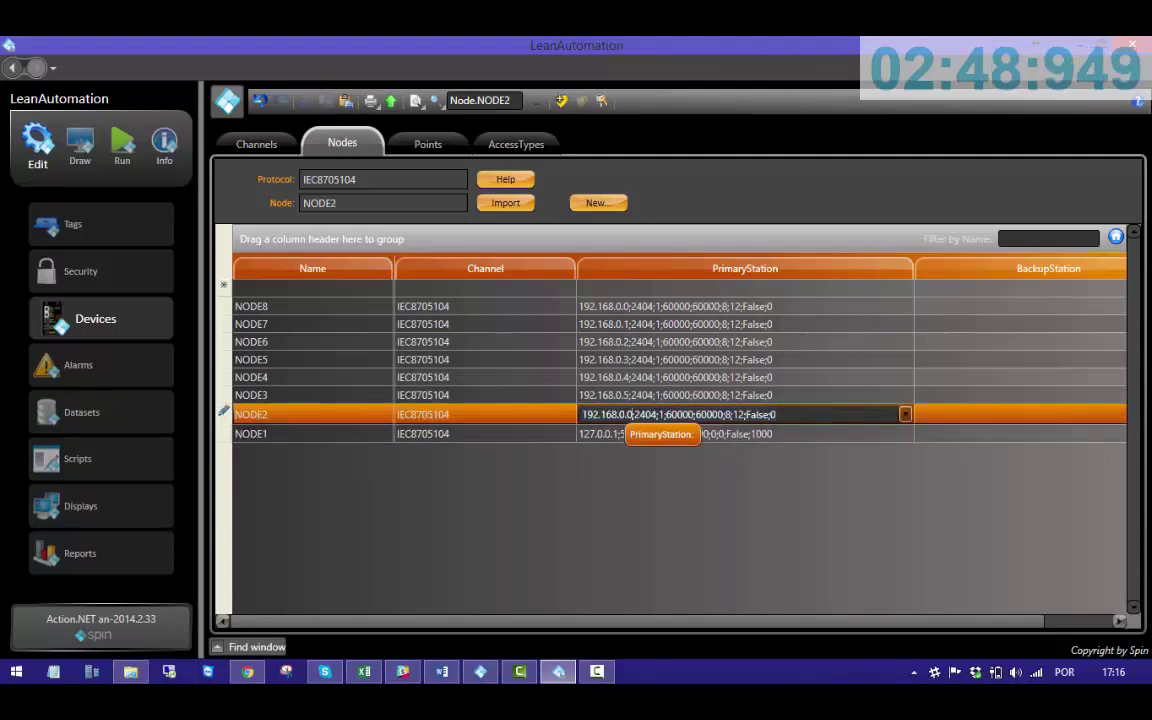
{"action": "key", "text": "BackSpace"}
{"action": "type", "text": "6"}
{"action": "key", "text": "Return"}
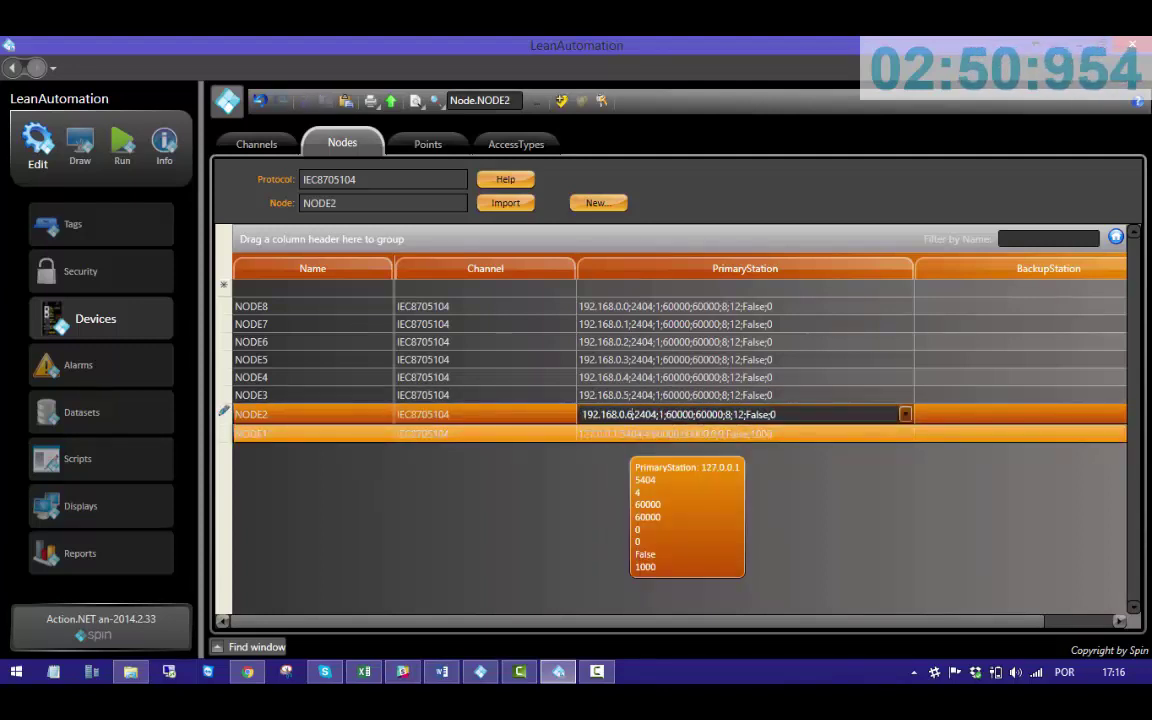
- Change the IP address in NODE1's primary station to 192.168.0.7, keeping its remaining parameters
{"action": "key", "text": "F2"}
{"action": "left_click", "coordinate": [619, 432]}
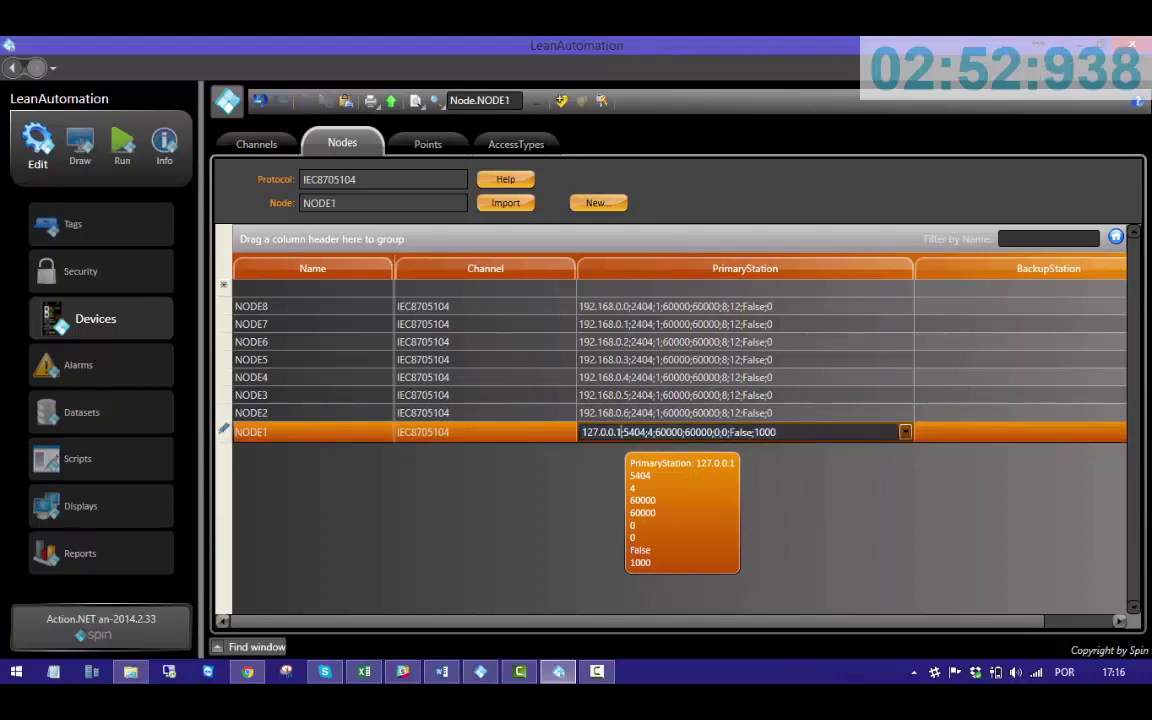
{"action": "type", "text": "192+168"}
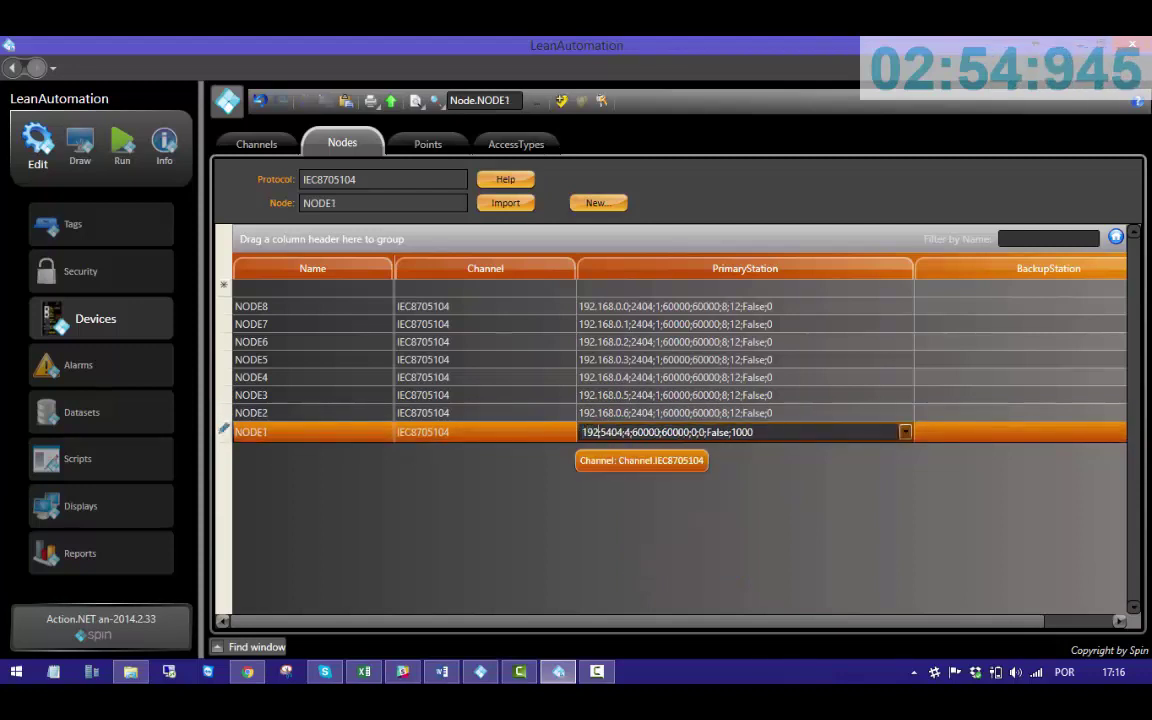
{"action": "type", "text": ".0.7"}
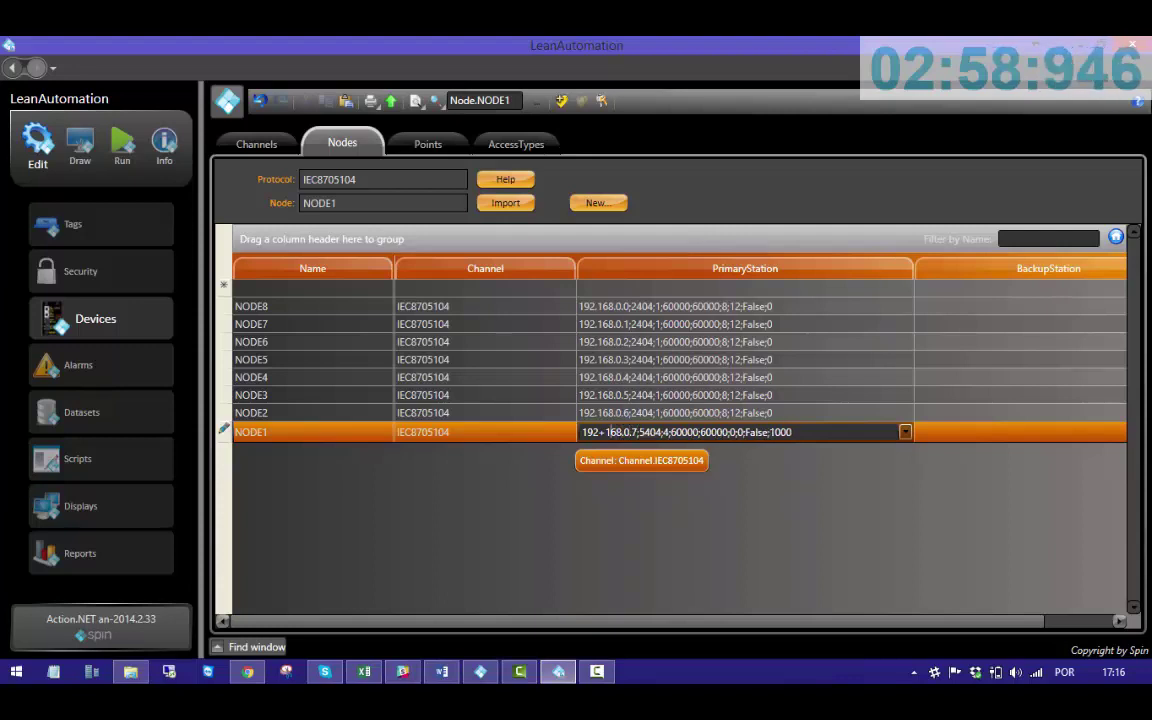
{"action": "left_click", "coordinate": [603, 432]}
{"action": "key", "text": "BackSpace"}
{"action": "type", "text": "."}
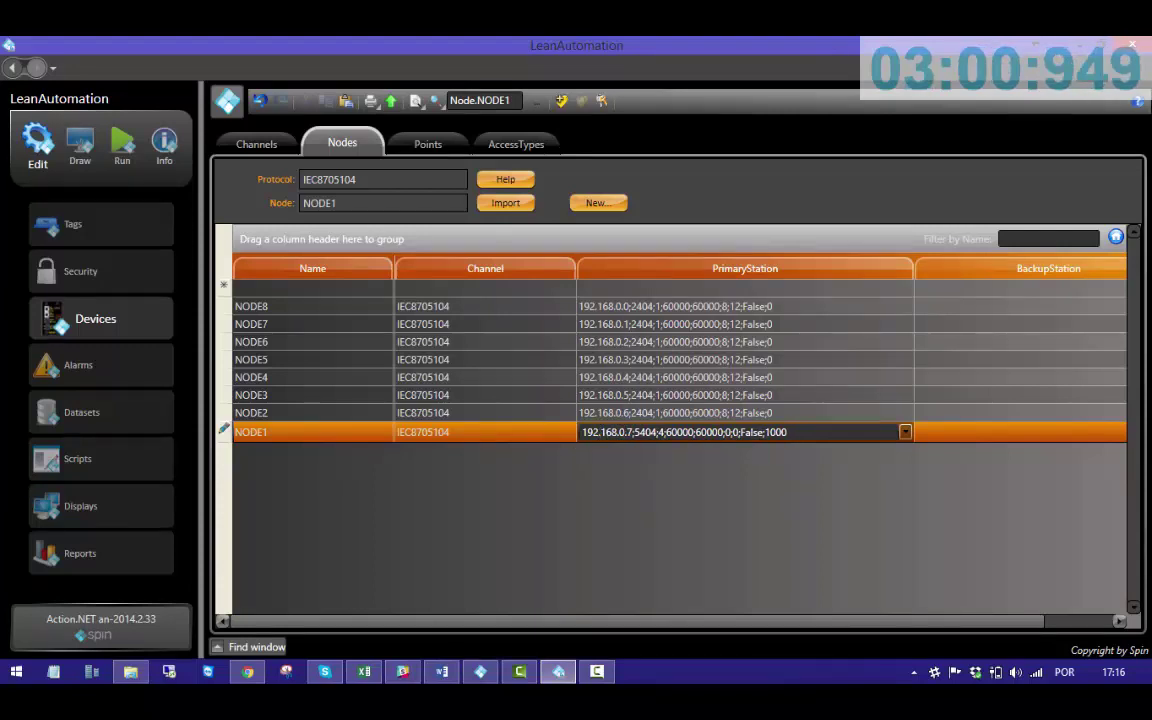
{"action": "key", "text": "Return"}
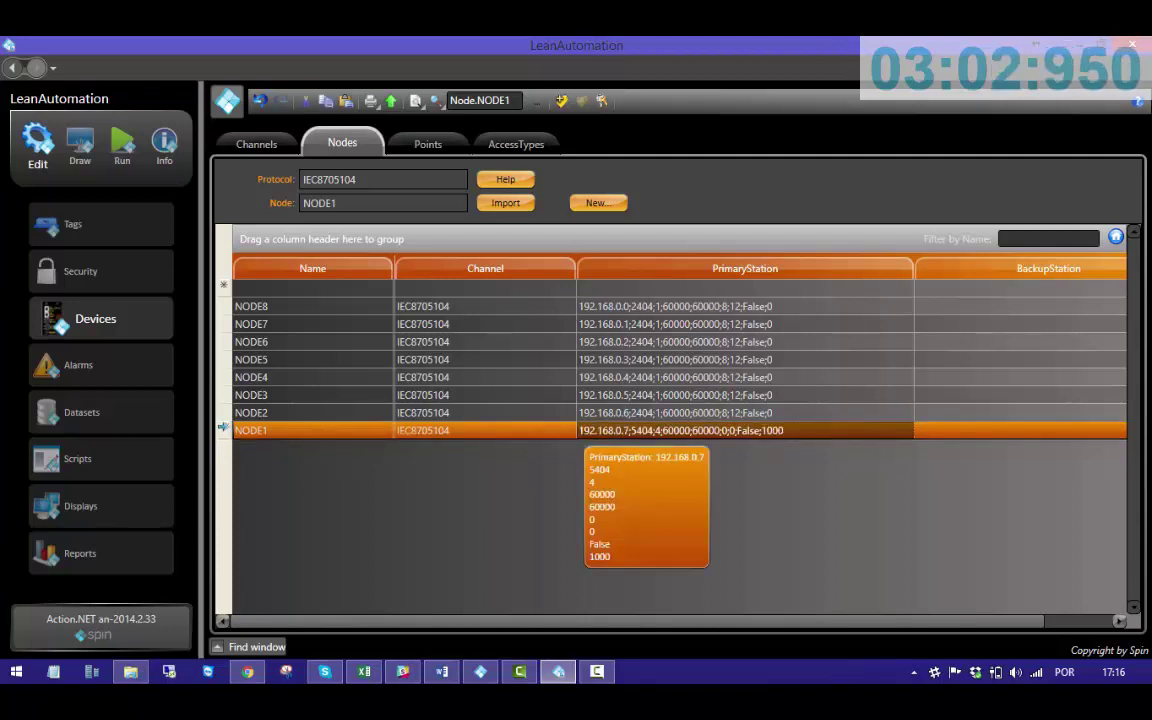
- Set the port in NODE1's primary station to 2404
{"action": "left_click", "coordinate": [646, 433]}
{"action": "left_click", "coordinate": [640, 432]}
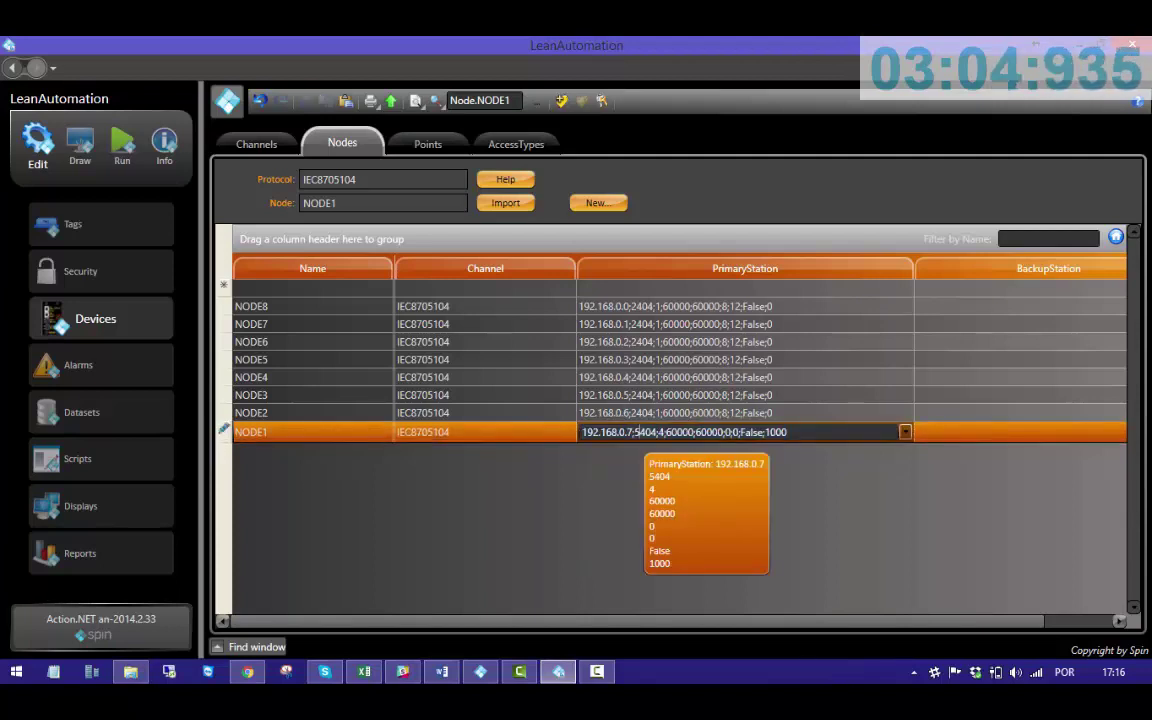
{"action": "key", "text": "BackSpace"}
{"action": "type", "text": "2"}
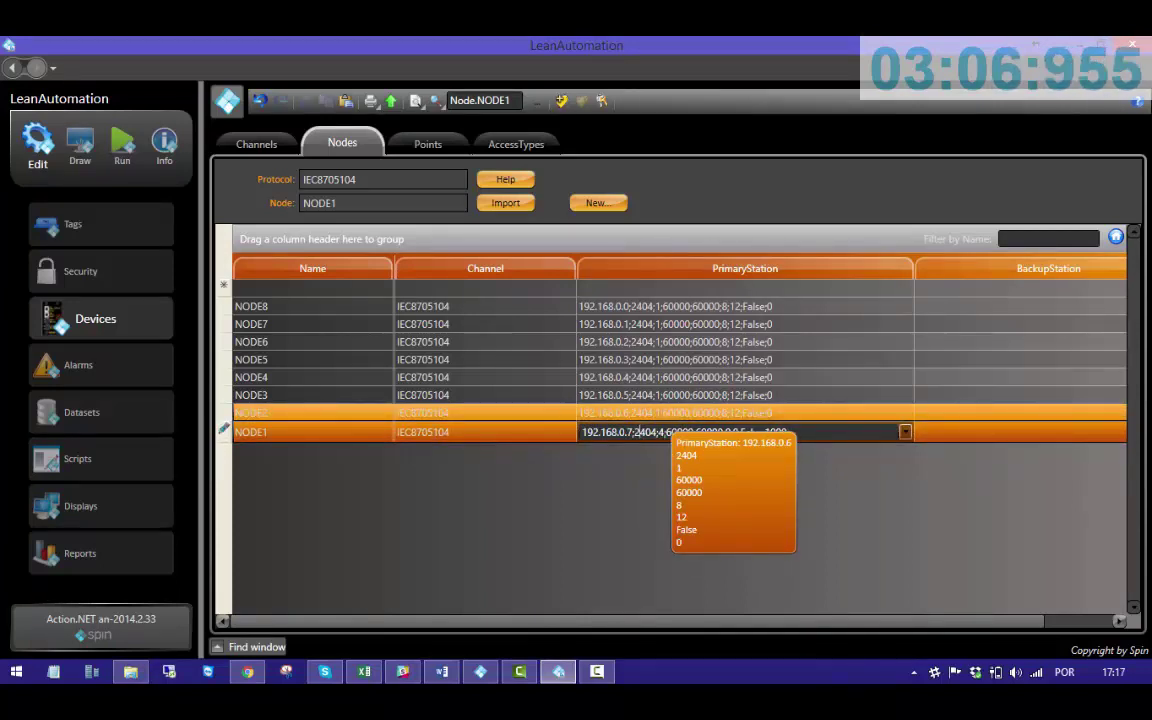
{"action": "key", "text": "Return"}
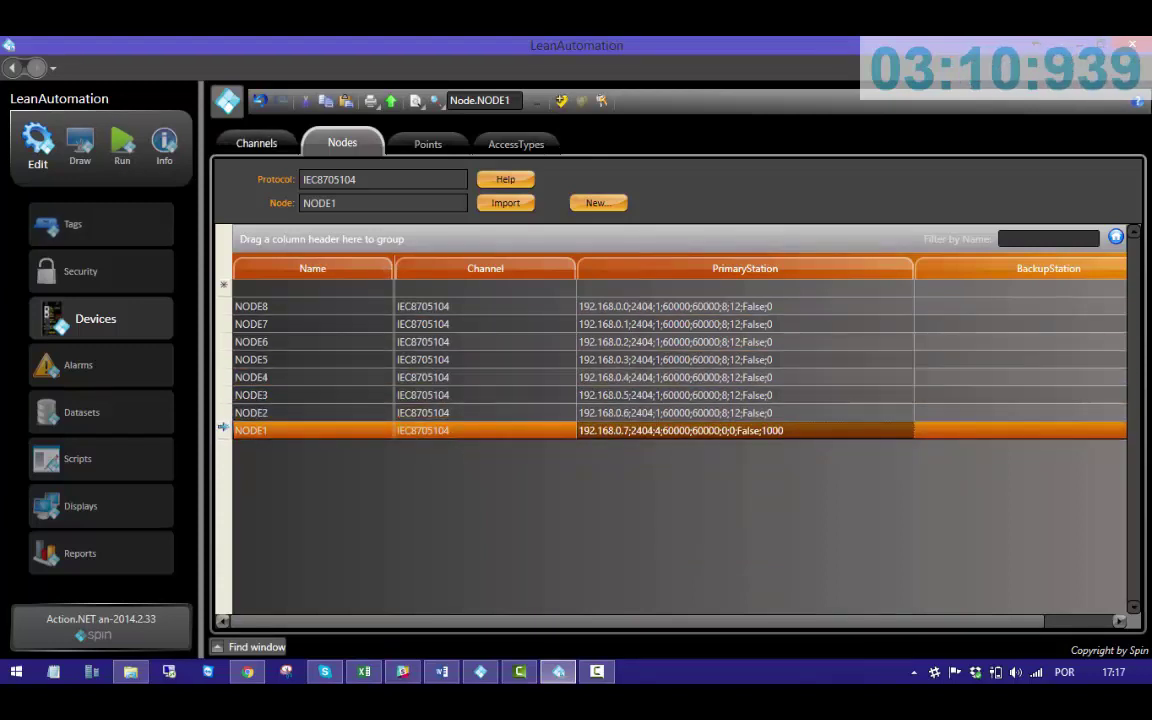
- In the tag objects list, assign category NODENODE1 to ALI2 and NODENODE2 to ALI1
{"action": "left_click", "coordinate": [75, 224]}
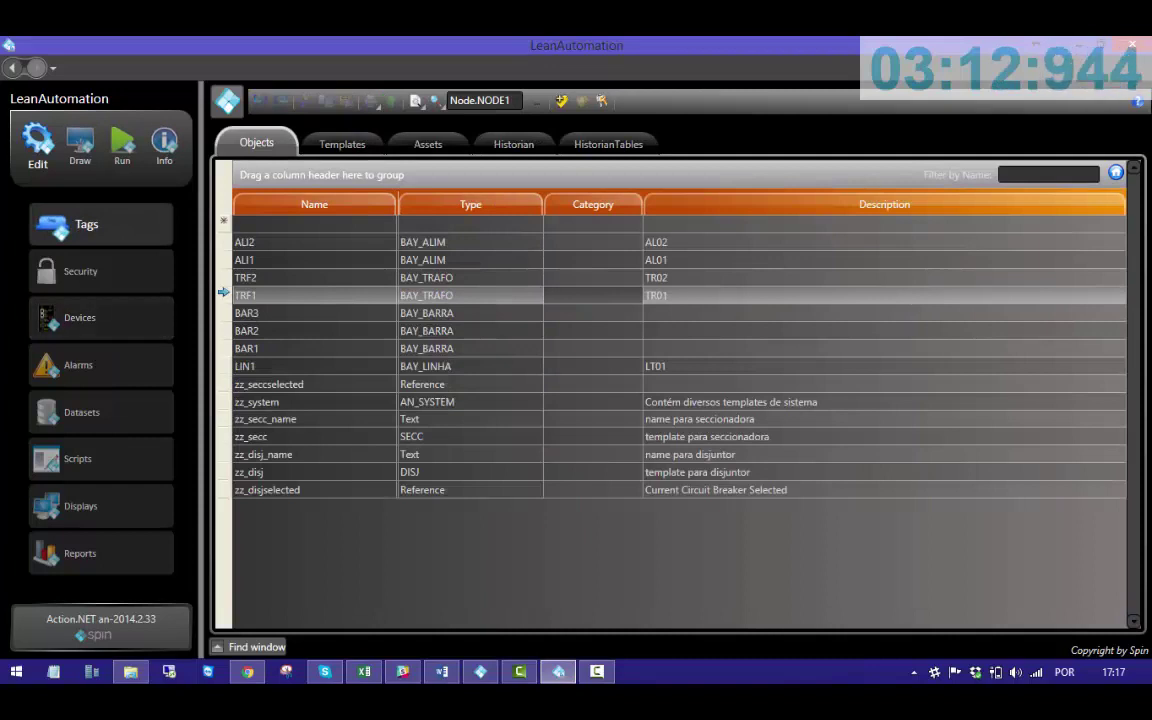
{"action": "double_click", "coordinate": [598, 242]}
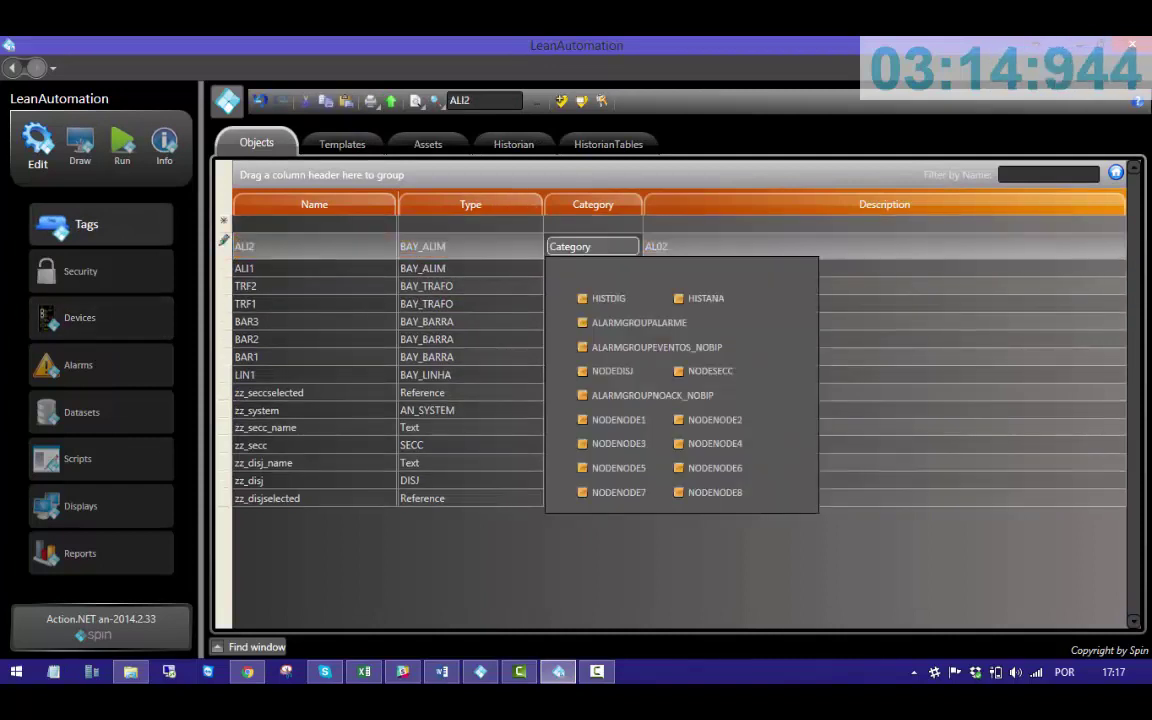
{"action": "left_click", "coordinate": [600, 420]}
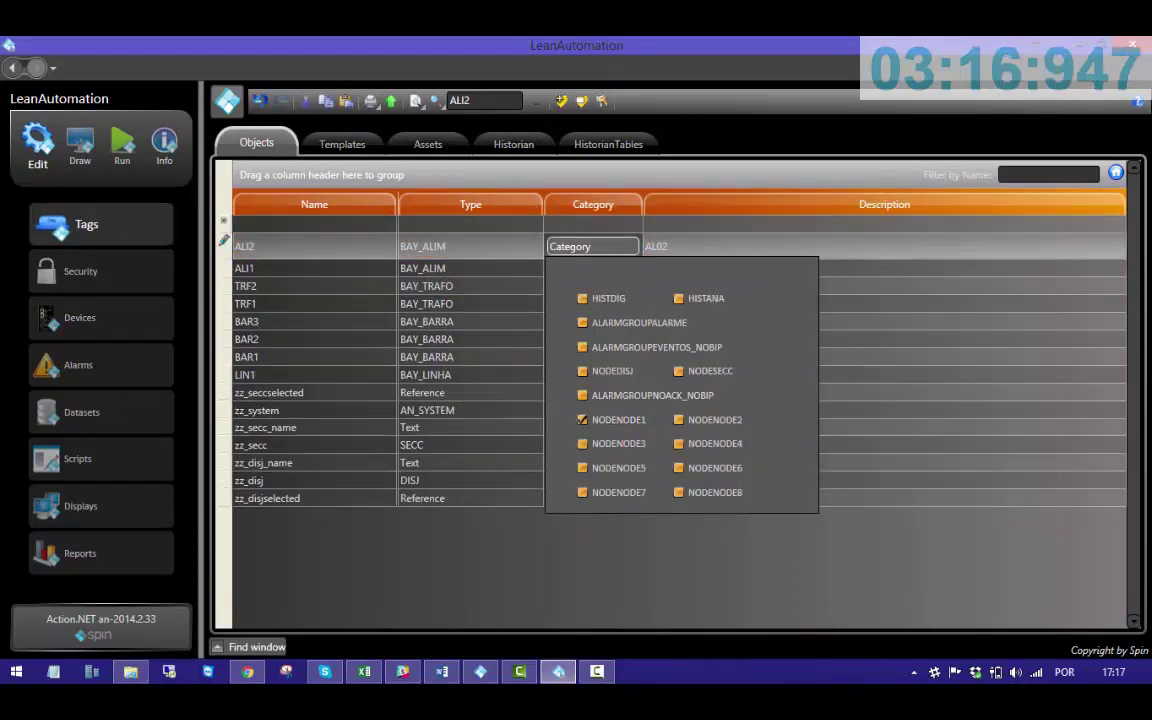
{"action": "key", "text": "Return"}
{"action": "key", "text": "Return"}
{"action": "double_click", "coordinate": [596, 262]}
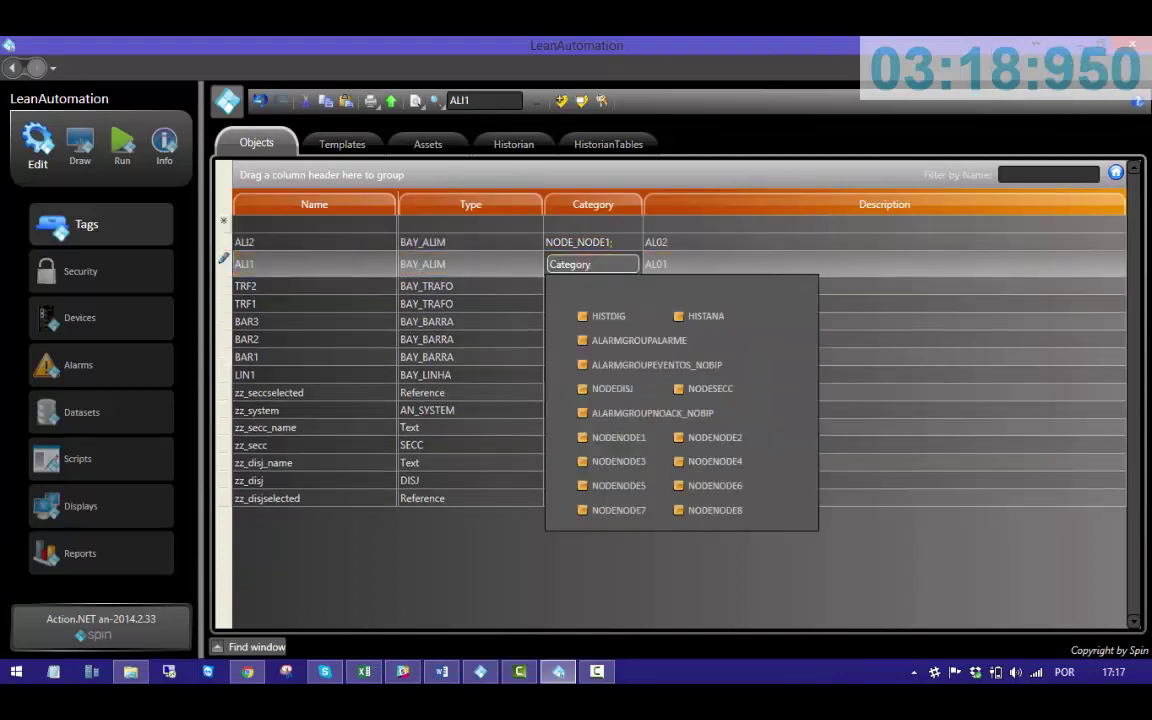
{"action": "left_click", "coordinate": [702, 437]}
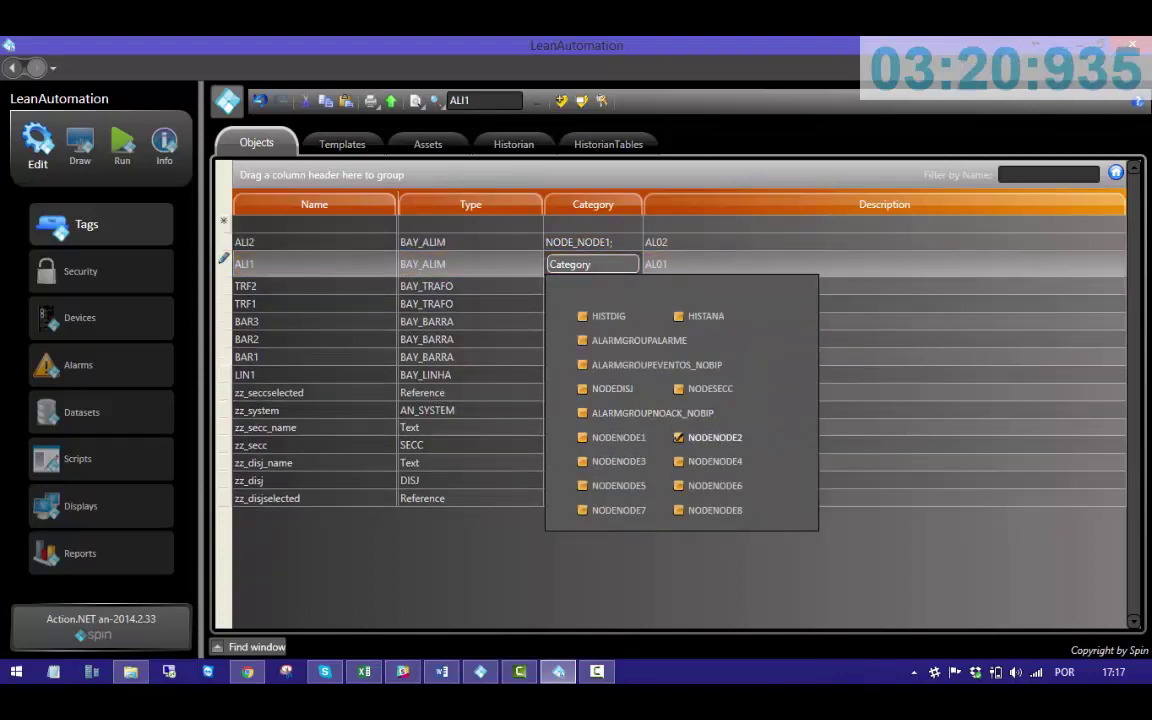
{"action": "key", "text": "Return"}
{"action": "key", "text": "Return"}
- Assign category NODENODE3 to transformer bay TRF2 and NODENODE4 to TRF1
{"action": "left_click", "coordinate": [593, 282]}
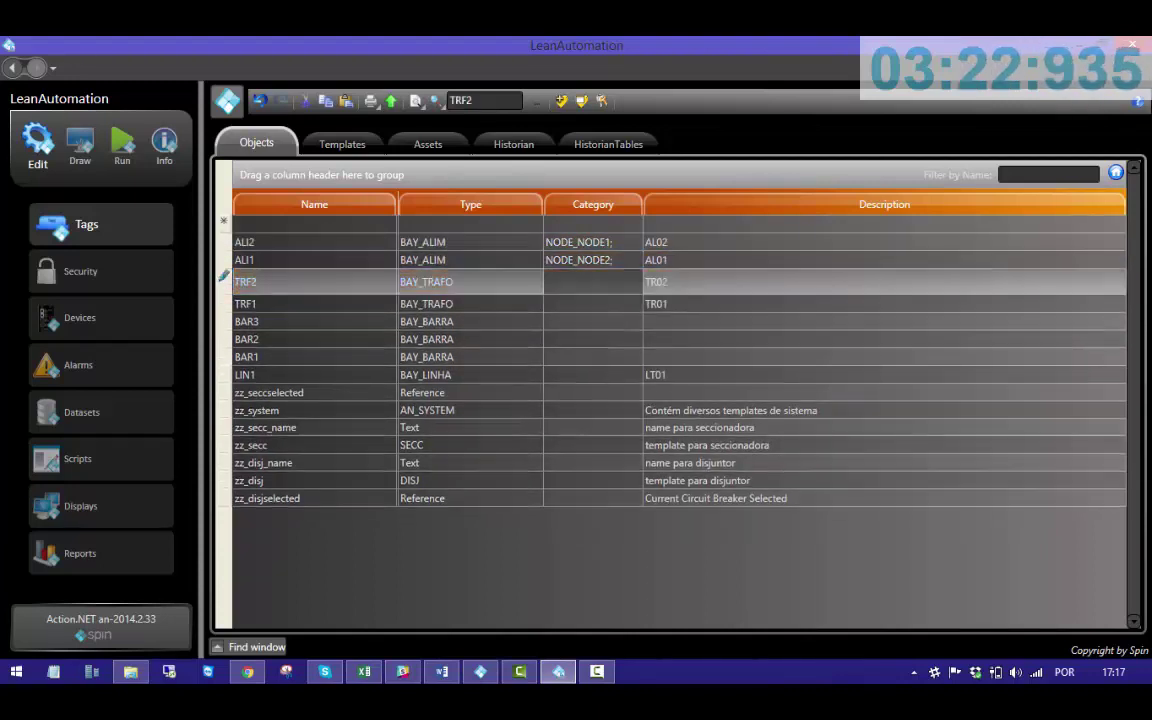
{"action": "left_click", "coordinate": [593, 282]}
{"action": "left_click", "coordinate": [632, 478]}
{"action": "left_click", "coordinate": [594, 282]}
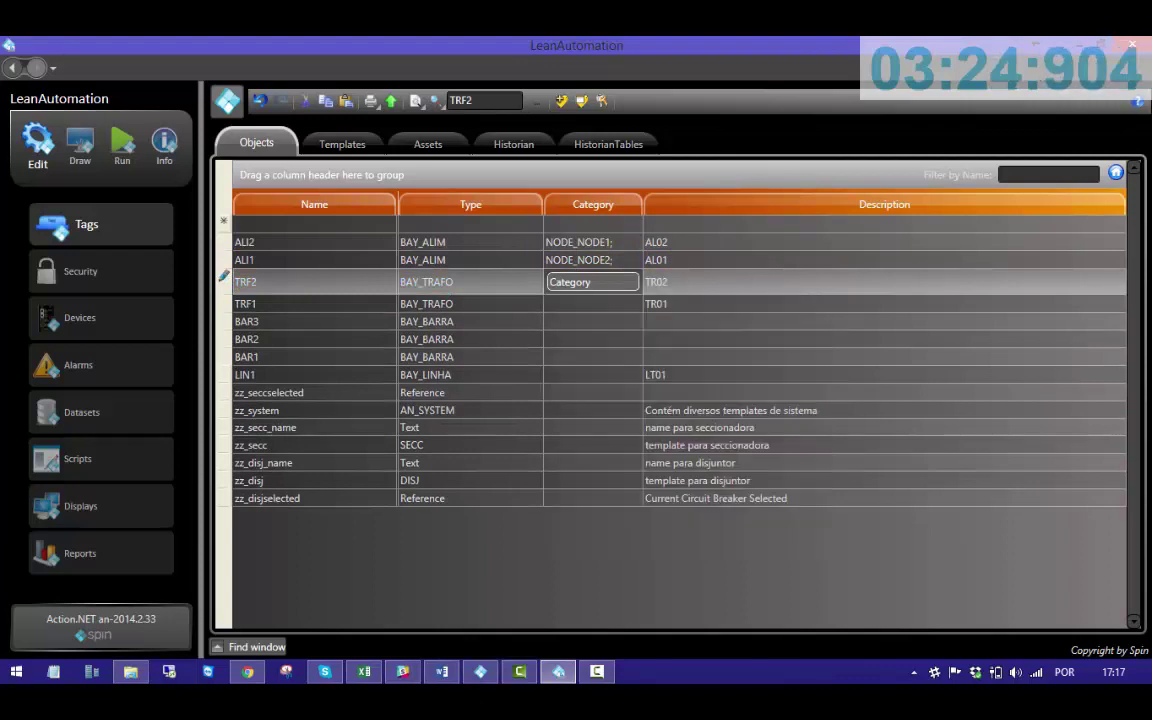
{"action": "left_click", "coordinate": [597, 301]}
{"action": "left_click", "coordinate": [596, 297]}
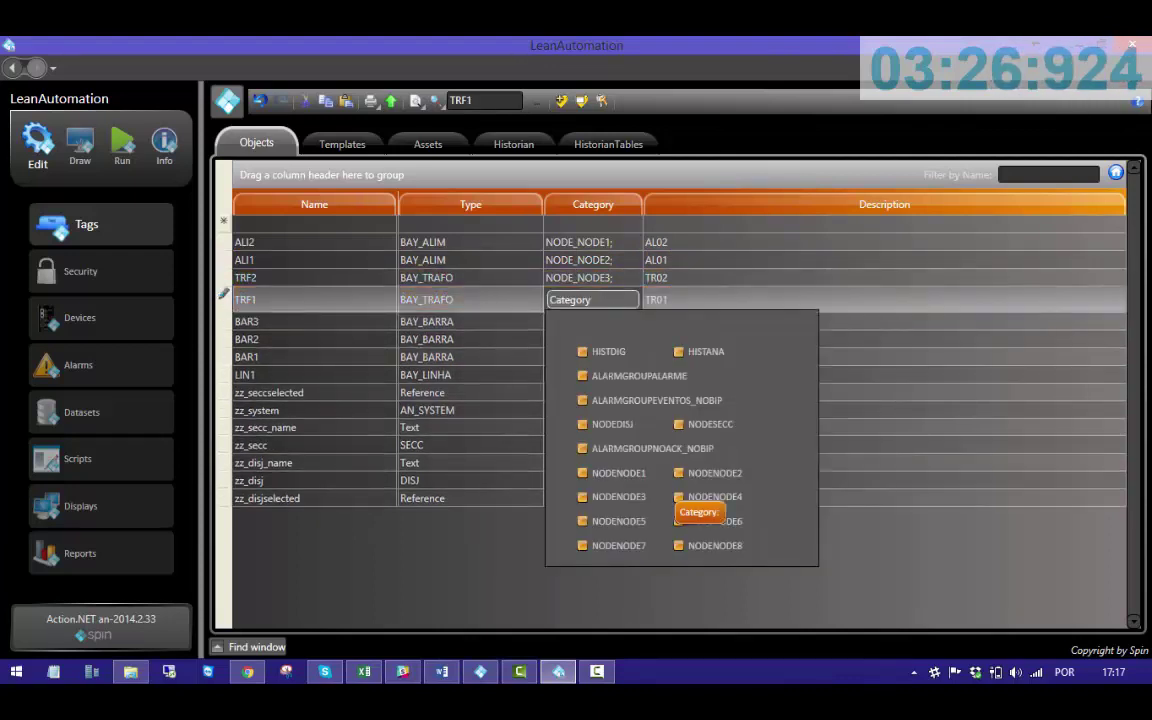
{"action": "left_click", "coordinate": [680, 495]}
{"action": "left_click", "coordinate": [595, 300]}
- Assign category NODENODE5 to busbar bay BAR3 and NODENODE6 to BAR2
{"action": "left_click", "coordinate": [577, 325]}
{"action": "left_click", "coordinate": [580, 315]}
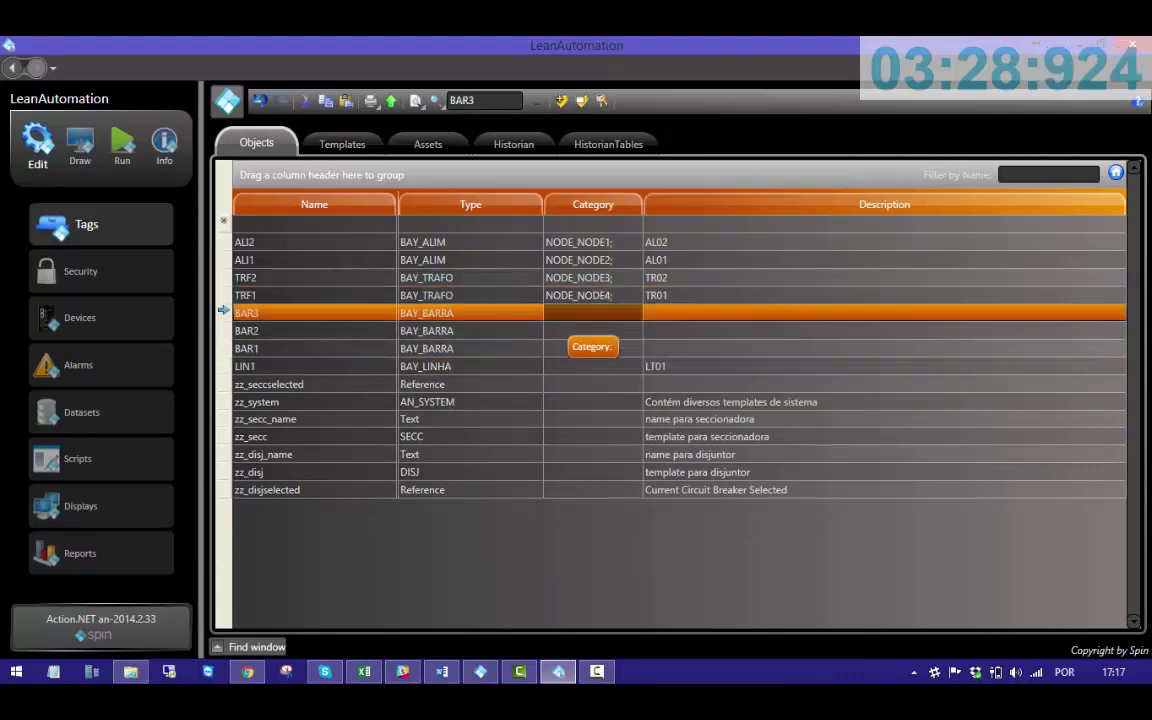
{"action": "left_click", "coordinate": [580, 315]}
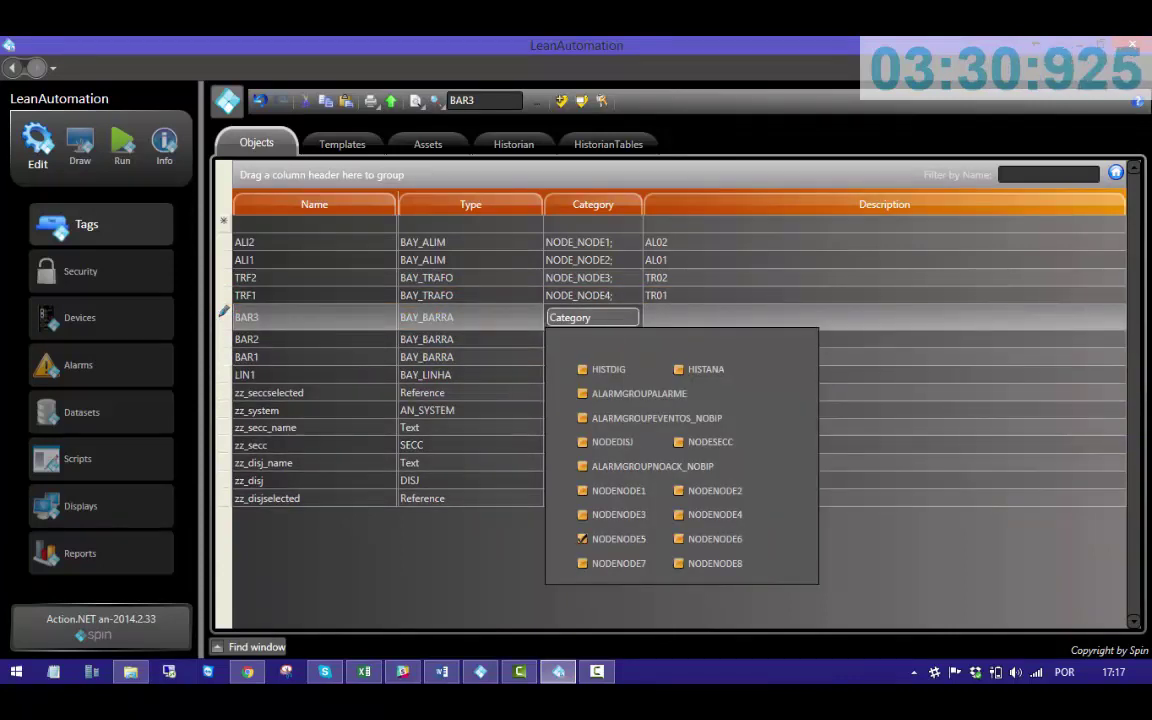
{"action": "left_click", "coordinate": [592, 317]}
{"action": "left_click", "coordinate": [582, 340]}
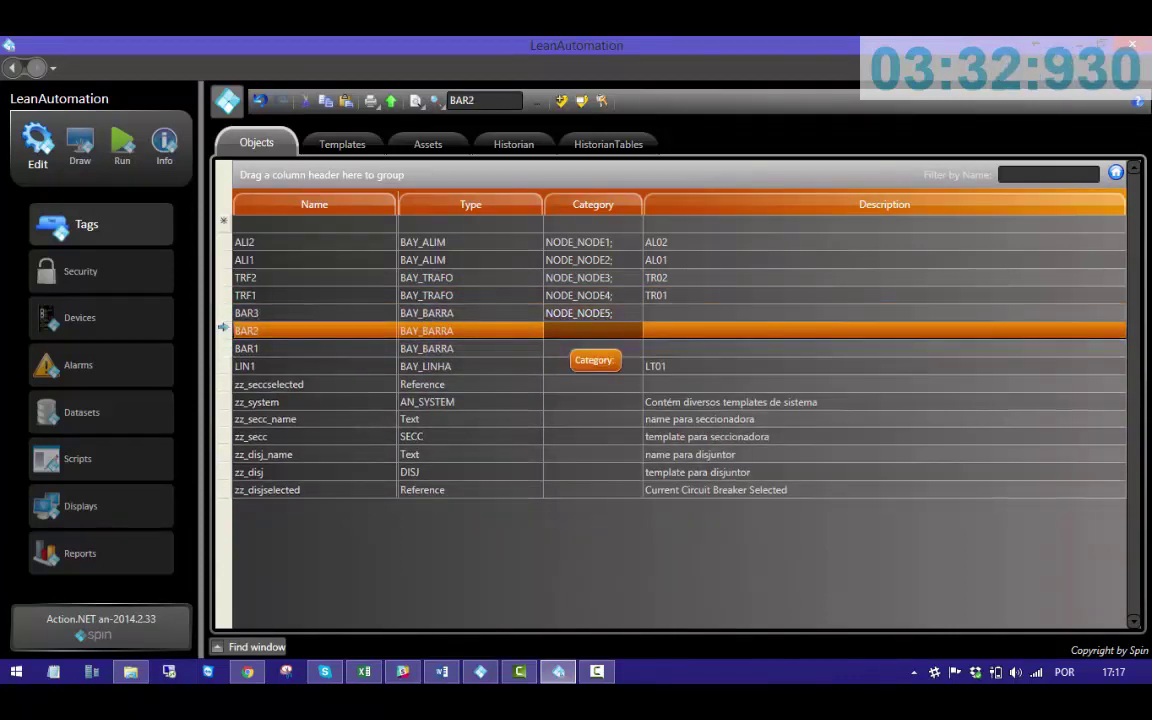
{"action": "left_click", "coordinate": [582, 337]}
{"action": "left_click", "coordinate": [703, 557]}
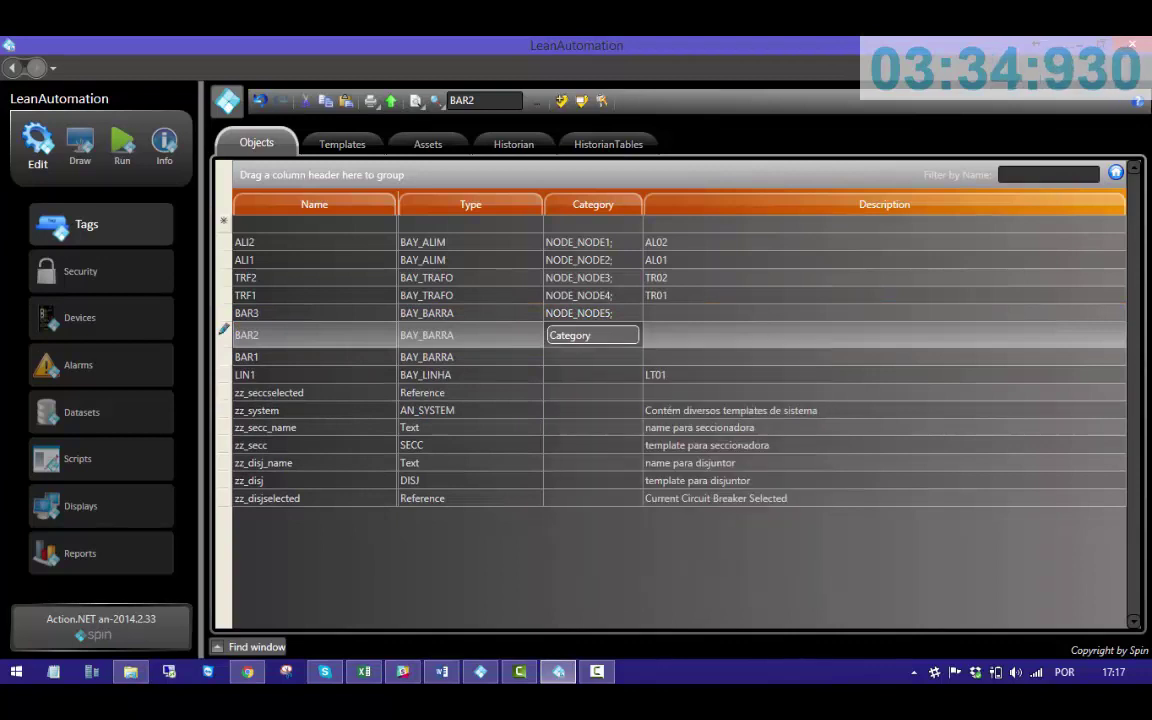
- Assign category NODENODE7 to busbar bay BAR1 and NODENODE8 to line bay LIN1
{"action": "left_click", "coordinate": [582, 358]}
{"action": "left_click", "coordinate": [585, 352]}
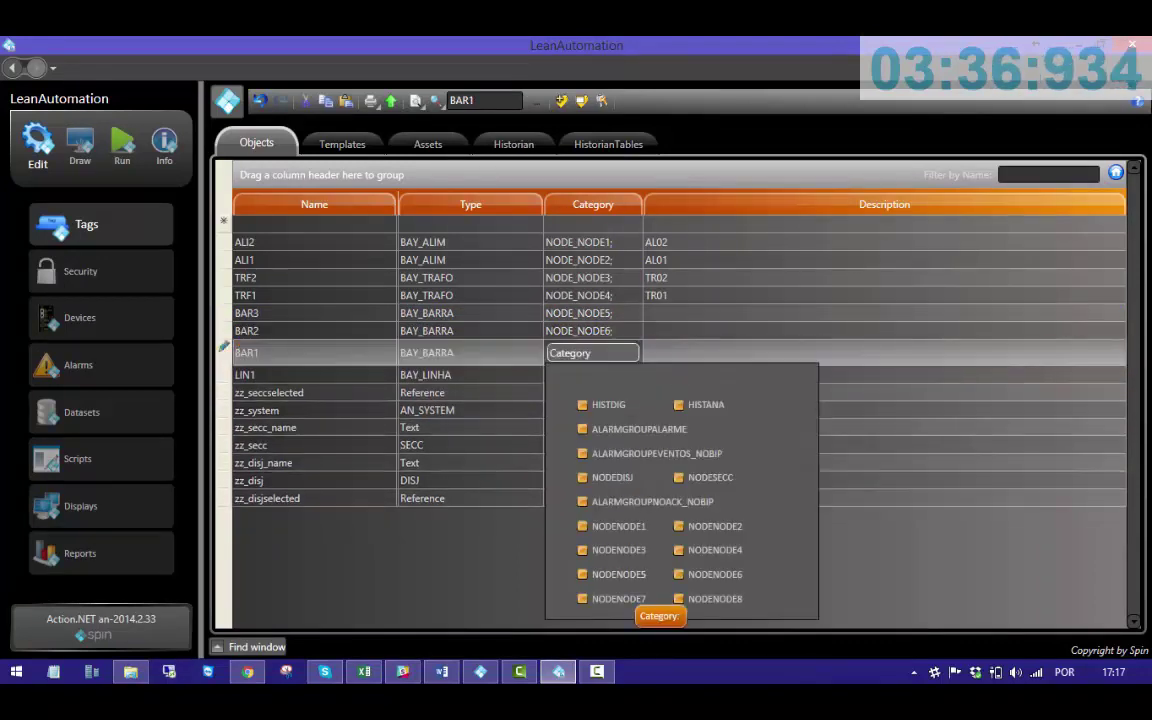
{"action": "left_click", "coordinate": [581, 596]}
{"action": "left_click", "coordinate": [582, 367]}
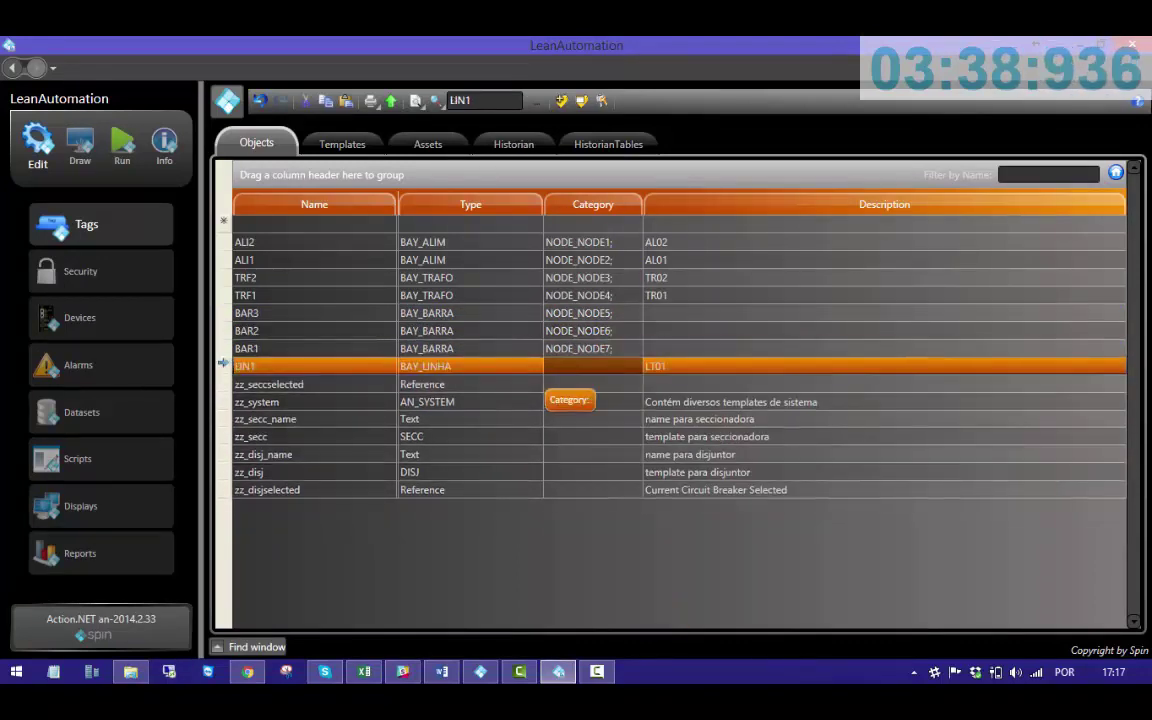
{"action": "left_click", "coordinate": [582, 370]}
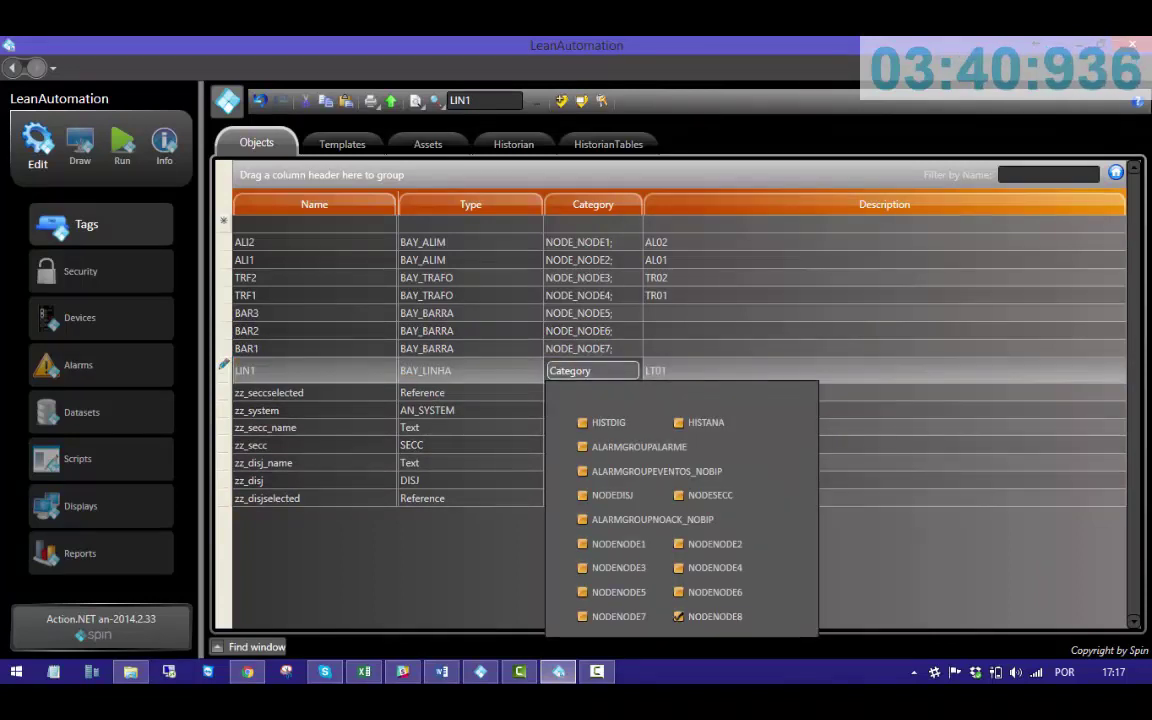
{"action": "left_click", "coordinate": [679, 616]}
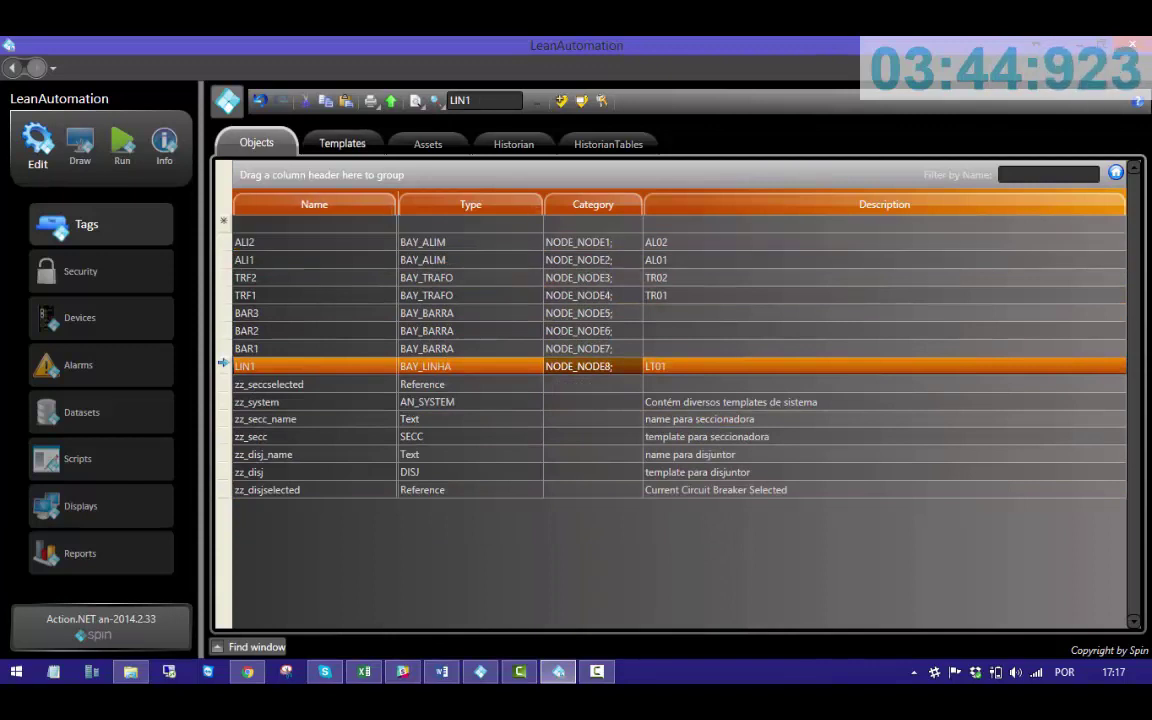
- Copy the eight bay objects from ALI2 through LIN1 and paste them as symbols onto the AN_MainPage drawing
{"action": "left_click", "coordinate": [312, 243]}
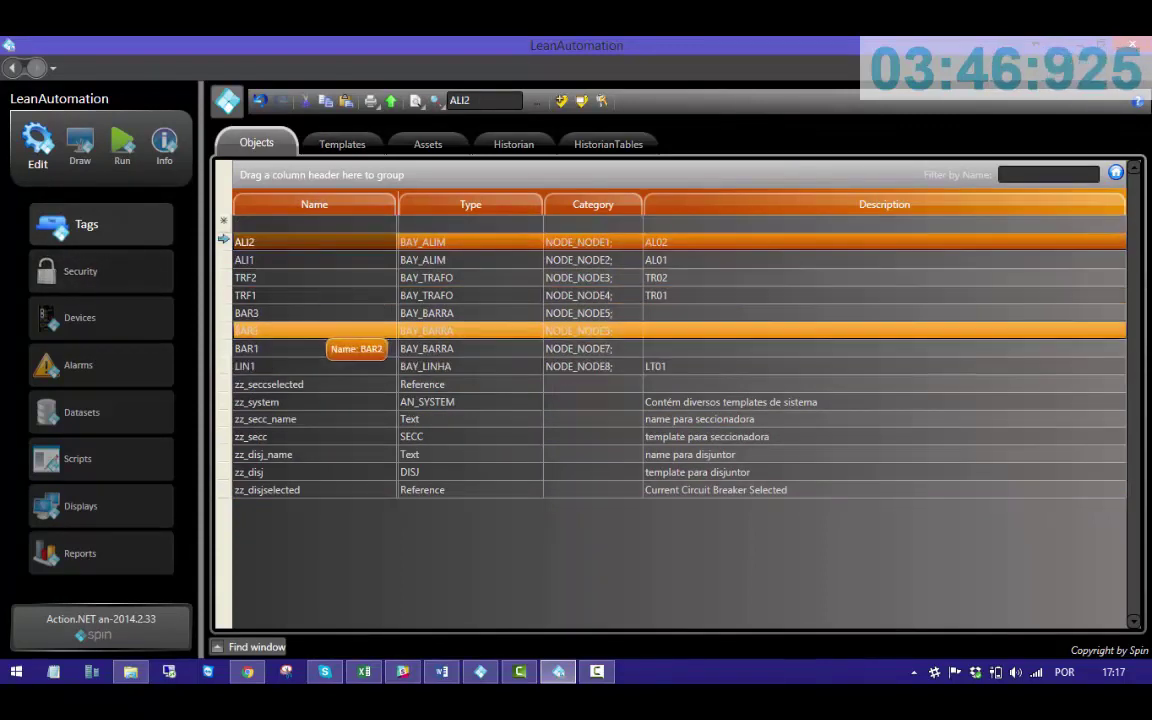
{"action": "left_click", "coordinate": [298, 368], "text": "shift"}
{"action": "left_click_drag", "start_coordinate": [310, 372], "coordinate": [310, 385]}
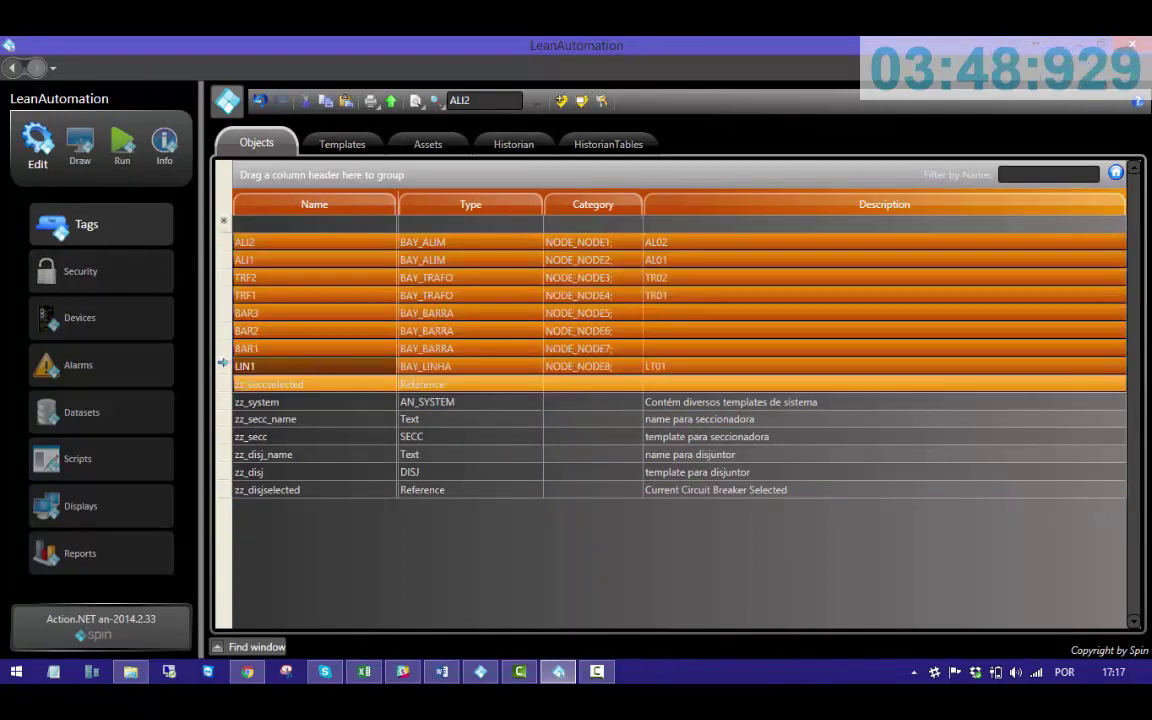
{"action": "left_click", "coordinate": [80, 144]}
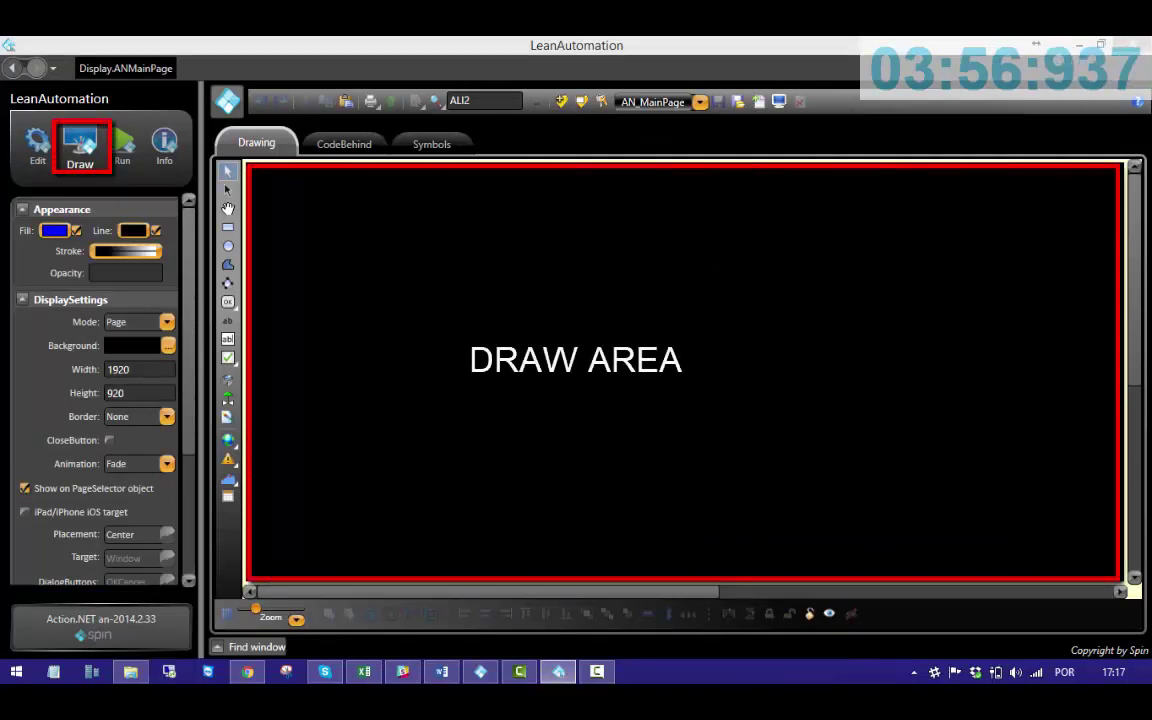
{"action": "right_click", "coordinate": [346, 289]}
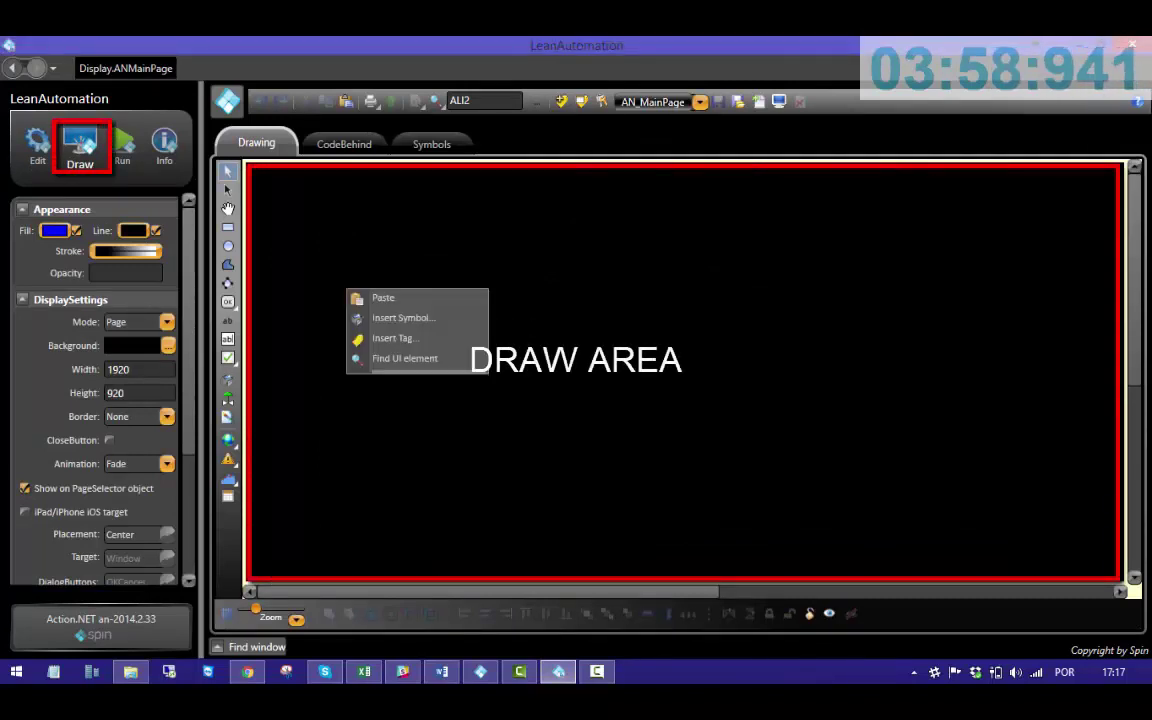
{"action": "left_click", "coordinate": [381, 297]}
{"action": "right_click", "coordinate": [381, 296]}
{"action": "left_click", "coordinate": [416, 305]}
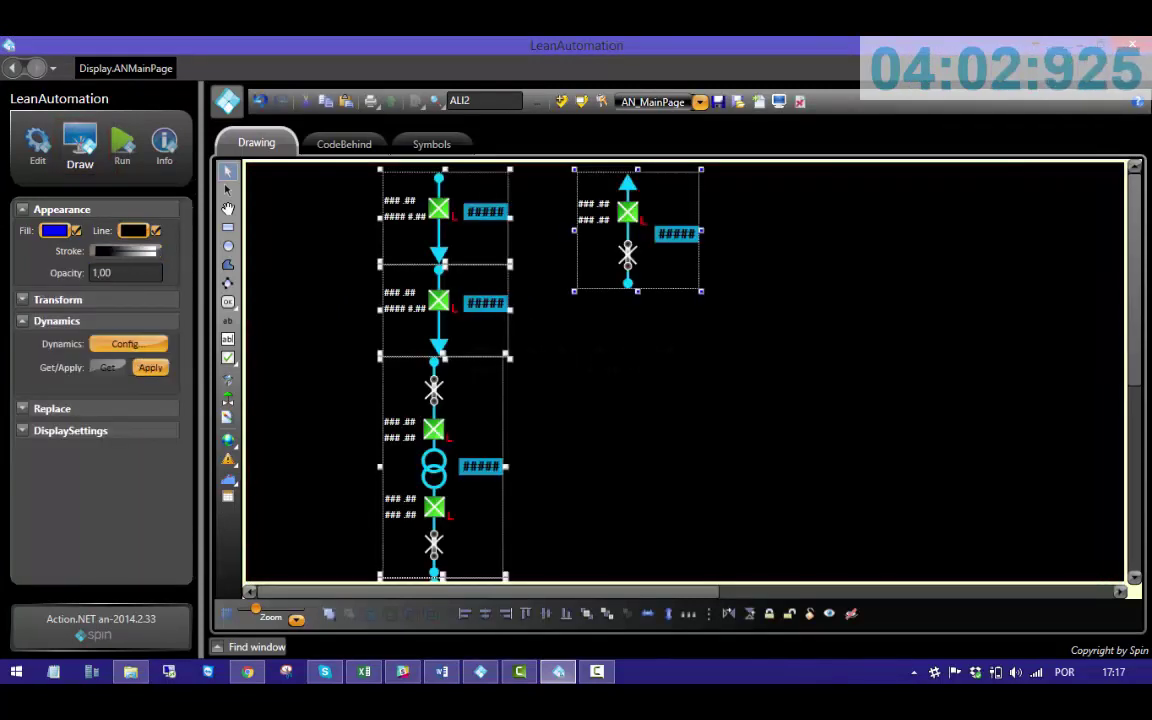
- Move the line bay symbol to the open area beside the stacked symbols and attach one busbar to its lower end
{"action": "left_click", "coordinate": [296, 619]}
{"action": "left_click", "coordinate": [298, 529]}
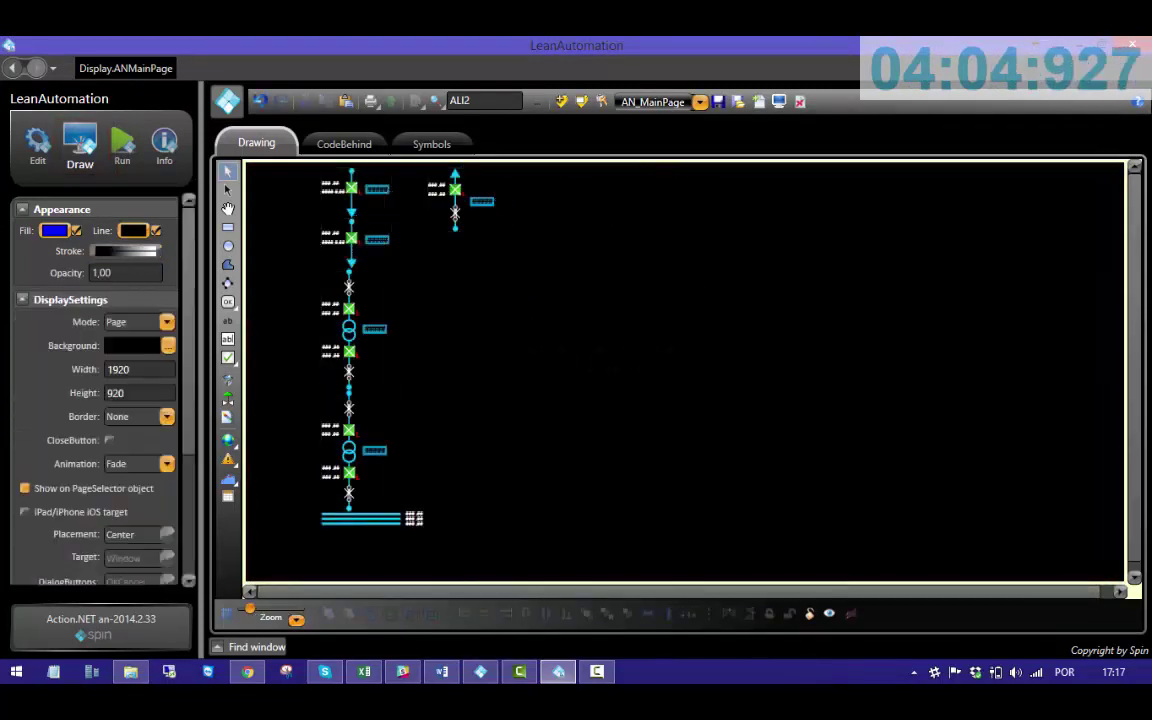
{"action": "left_click_drag", "start_coordinate": [455, 195], "coordinate": [586, 215]}
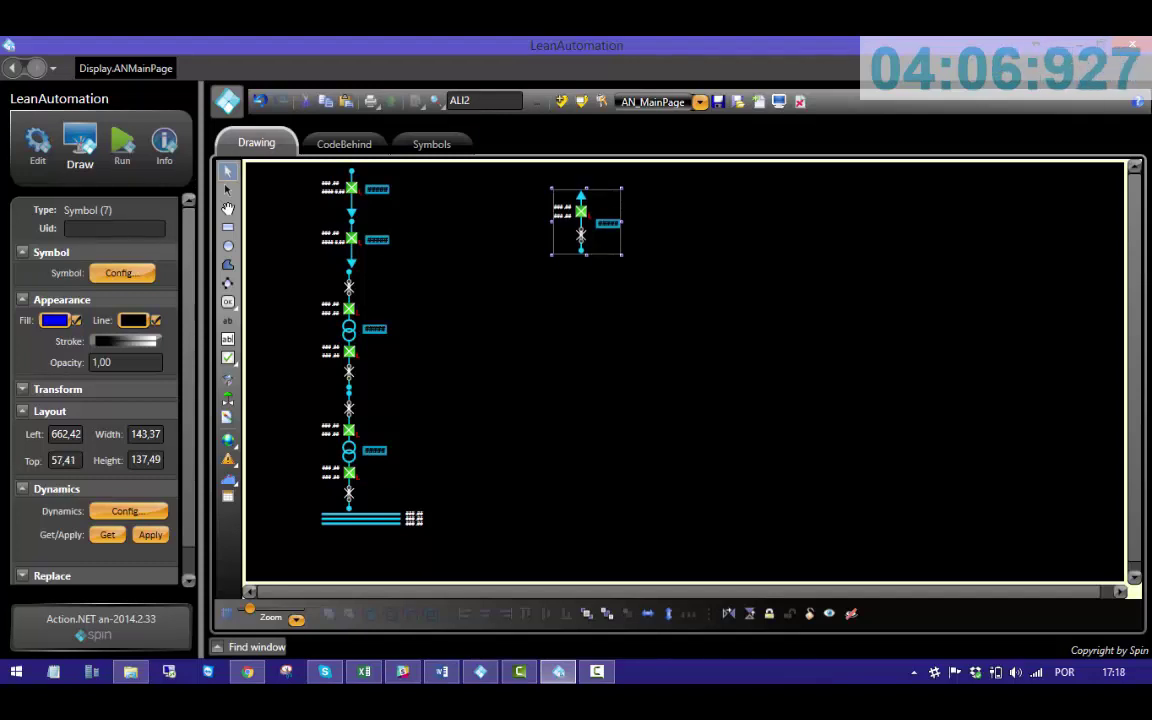
{"action": "left_click", "coordinate": [655, 290]}
{"action": "left_click_drag", "start_coordinate": [360, 514], "coordinate": [571, 249]}
{"action": "left_click", "coordinate": [620, 320]}
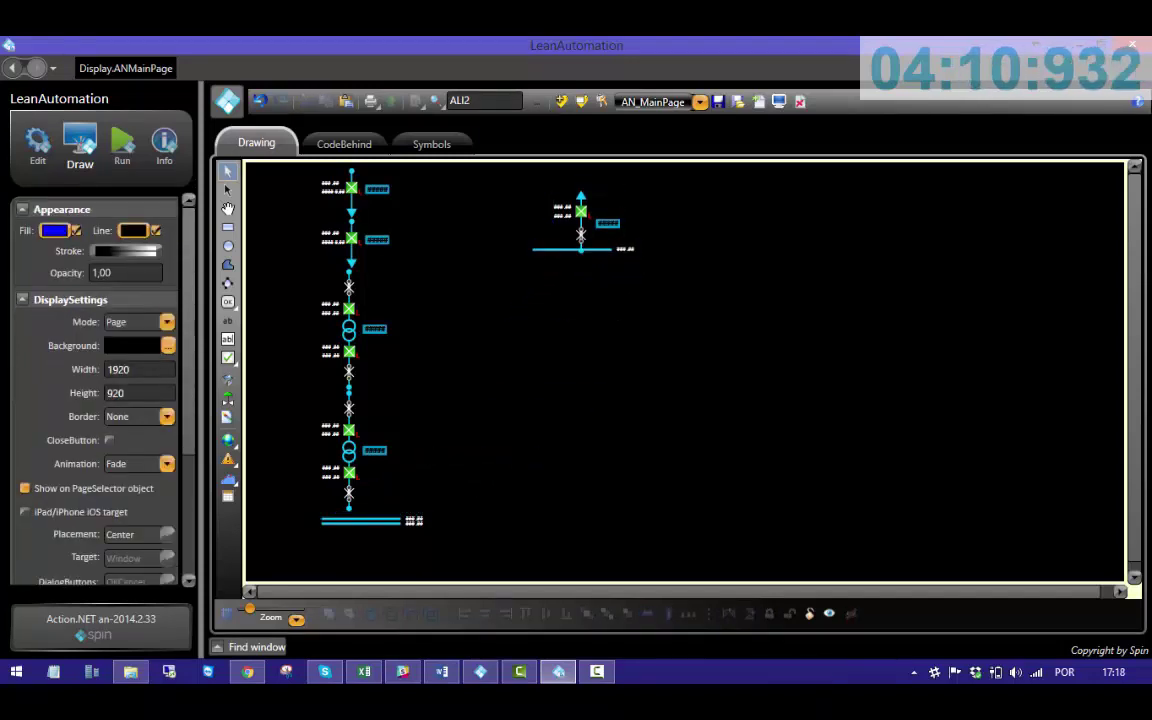
- Place the two transformer bays under the busbar, one hanging from each of its ends
{"action": "left_click_drag", "start_coordinate": [354, 450], "coordinate": [615, 306]}
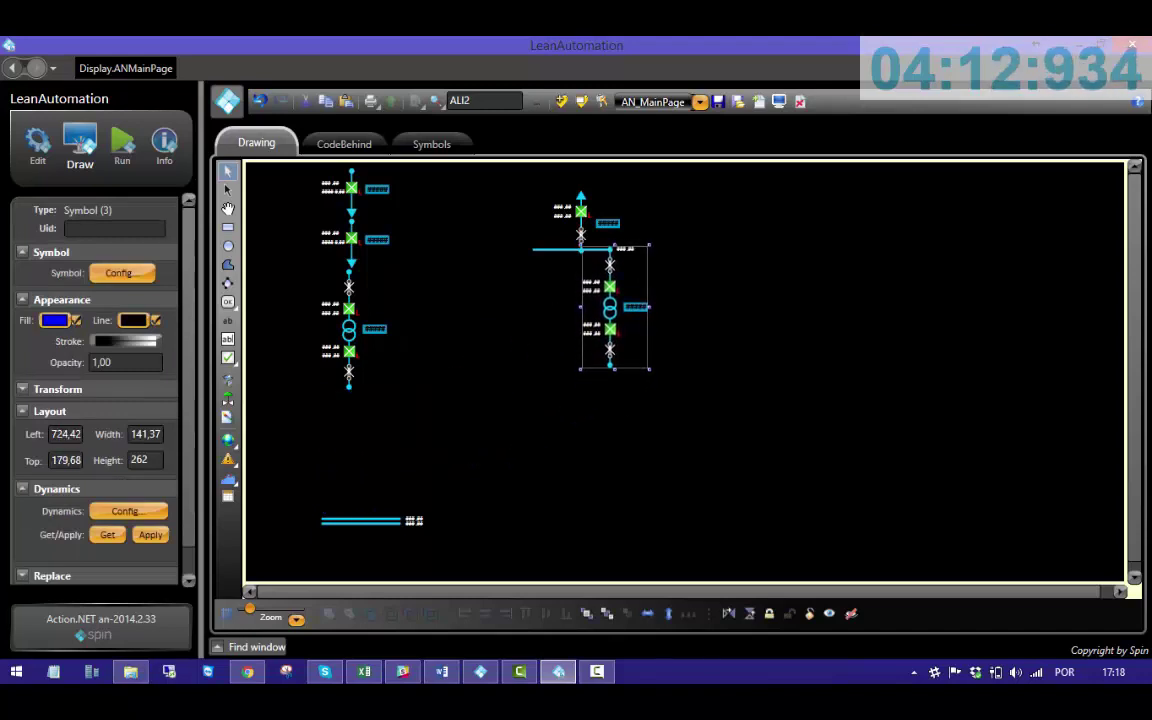
{"action": "left_click_drag", "start_coordinate": [349, 330], "coordinate": [534, 307]}
{"action": "left_click", "coordinate": [535, 415]}
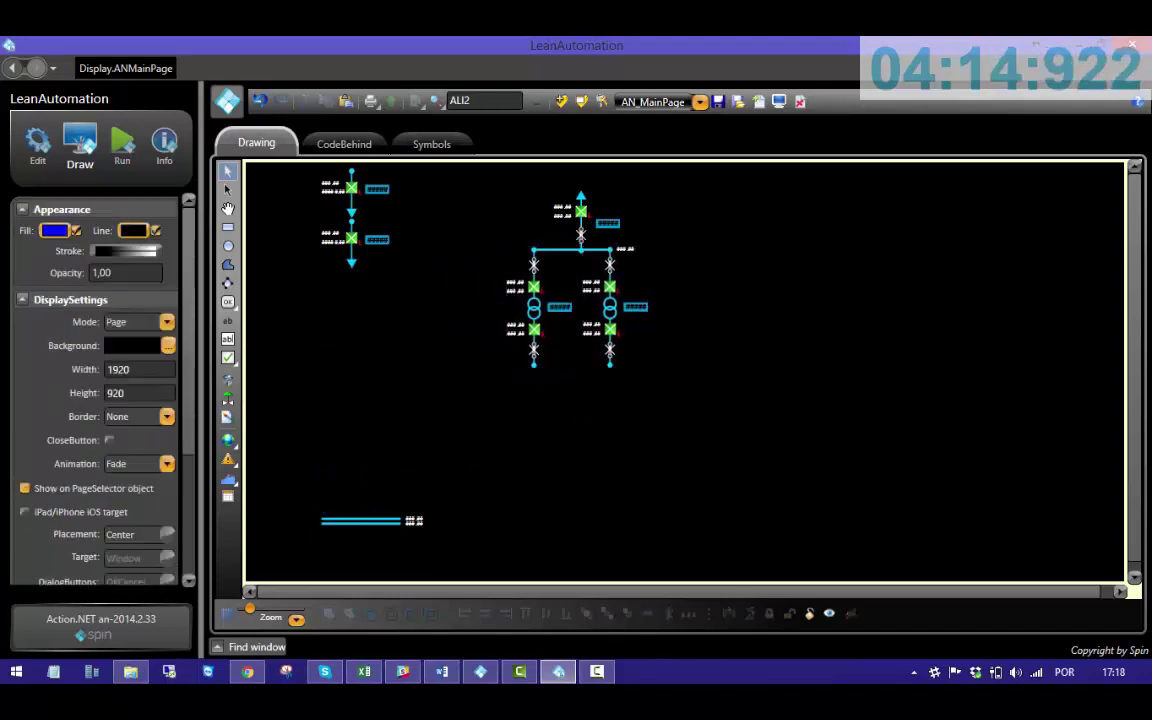
- Attach the two remaining busbars to the lower ends of the transformer bays, extending outward on each side
{"action": "left_click_drag", "start_coordinate": [408, 516], "coordinate": [640, 392]}
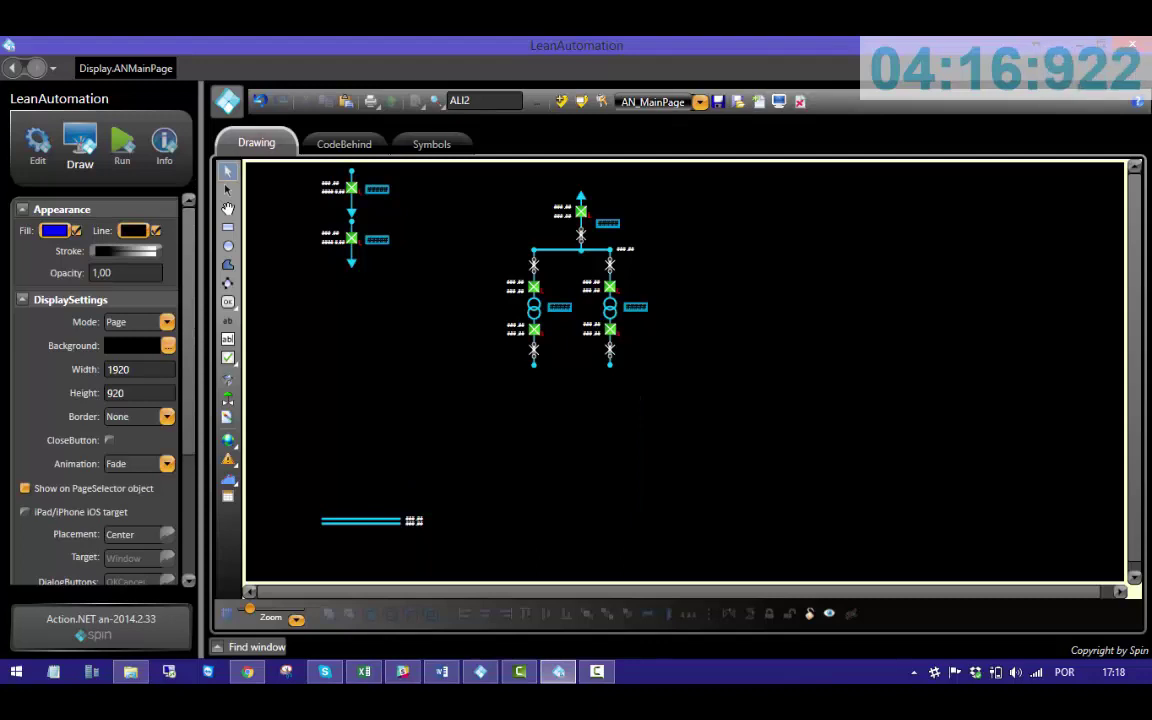
{"action": "left_click_drag", "start_coordinate": [372, 520], "coordinate": [659, 365]}
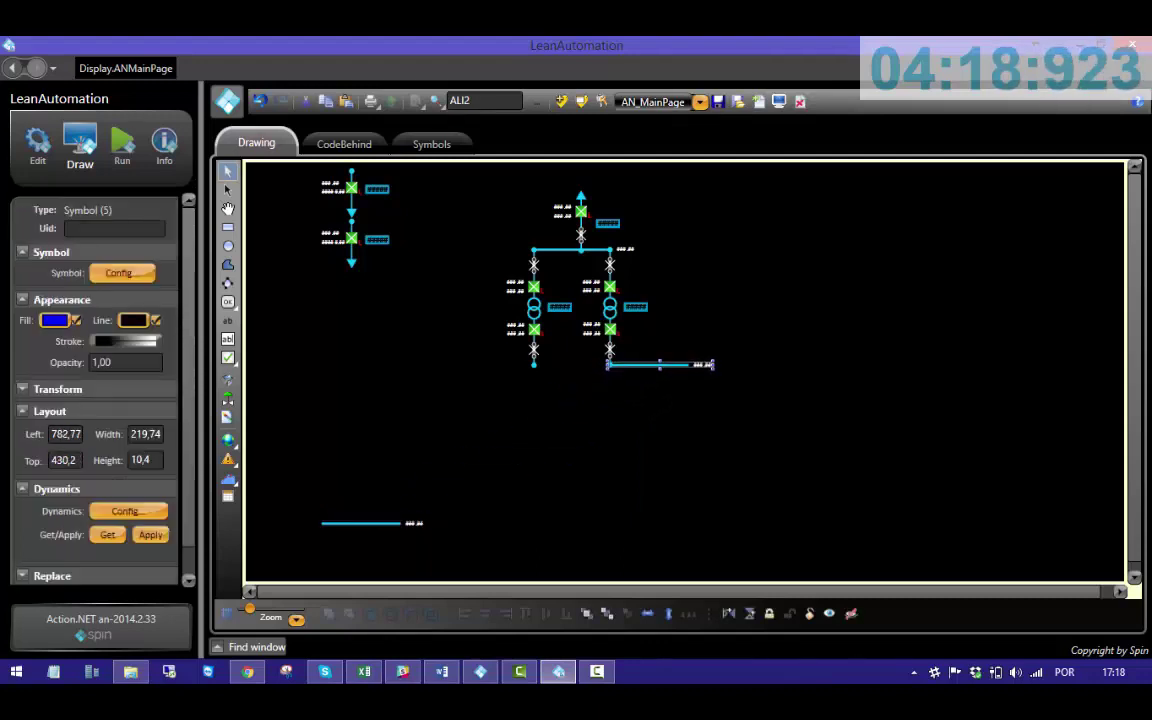
{"action": "left_click_drag", "start_coordinate": [360, 523], "coordinate": [490, 364]}
{"action": "left_click", "coordinate": [520, 428]}
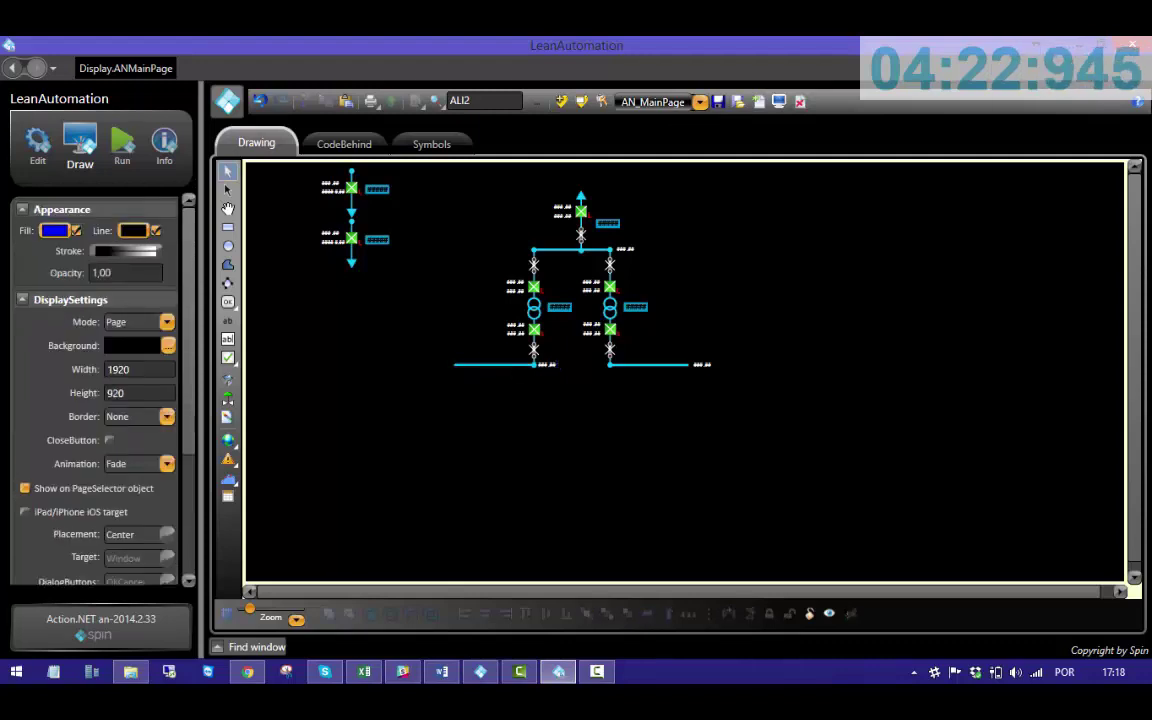
- Hang one feeder bay under each lower busbar and centre the line bay over the upper busbar
{"action": "left_click_drag", "start_coordinate": [351, 238], "coordinate": [490, 383]}
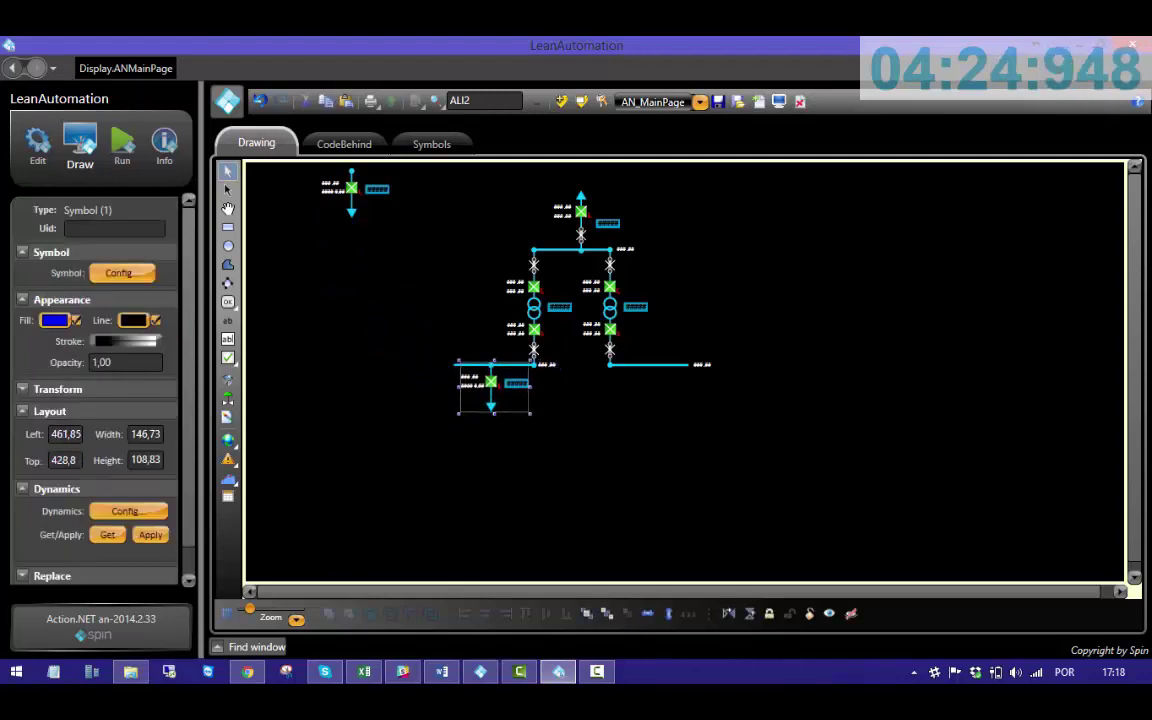
{"action": "left_click_drag", "start_coordinate": [351, 190], "coordinate": [653, 383]}
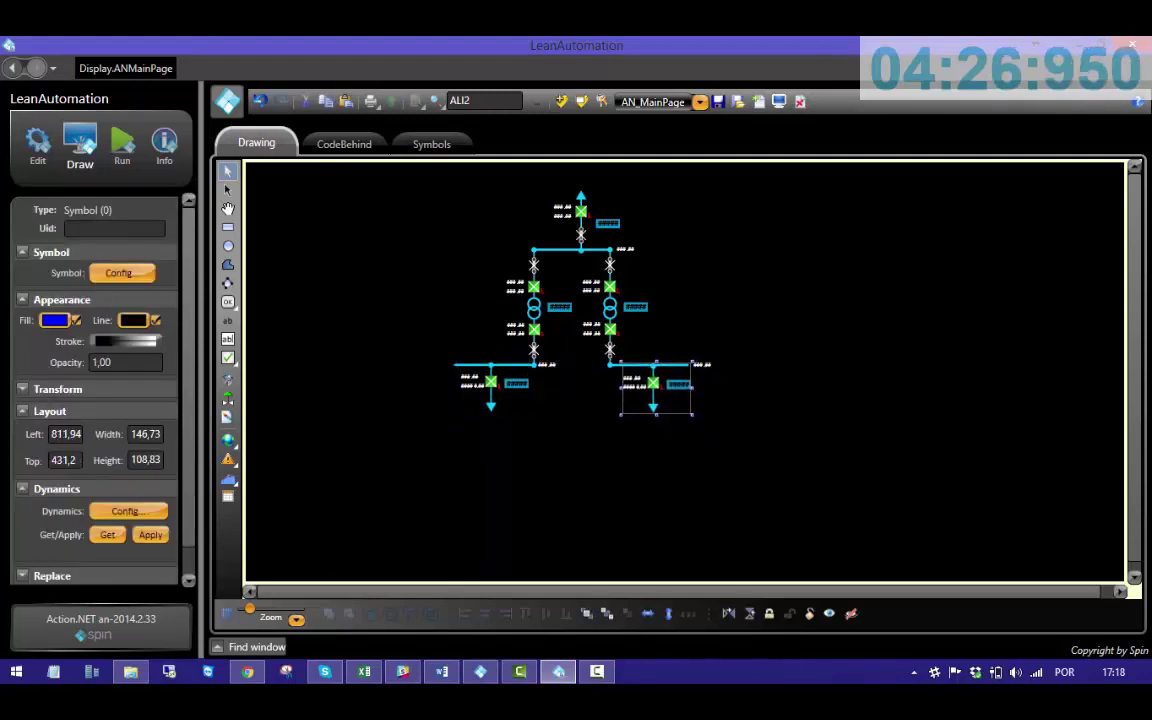
{"action": "key", "text": "Escape"}
{"action": "left_click_drag", "start_coordinate": [581, 211], "coordinate": [567, 209]}
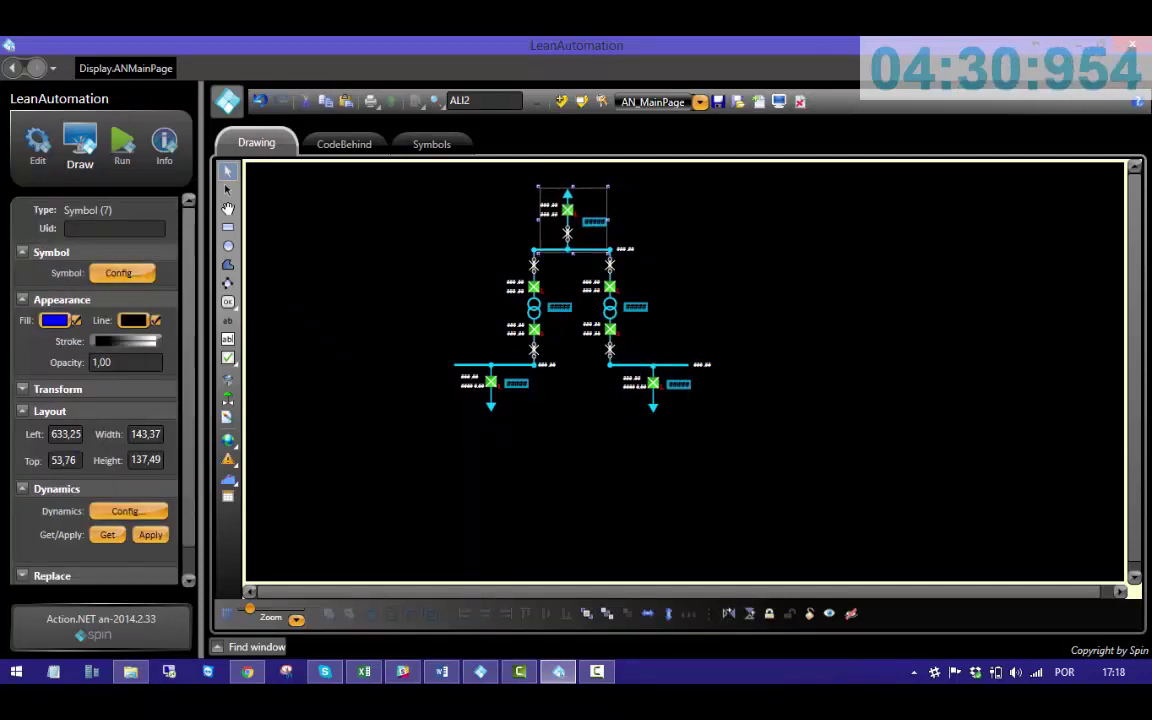
{"action": "key", "text": "Escape"}
- Set the TensãoBase of the LIN1 line bay symbol to 230
{"action": "double_click", "coordinate": [567, 210]}
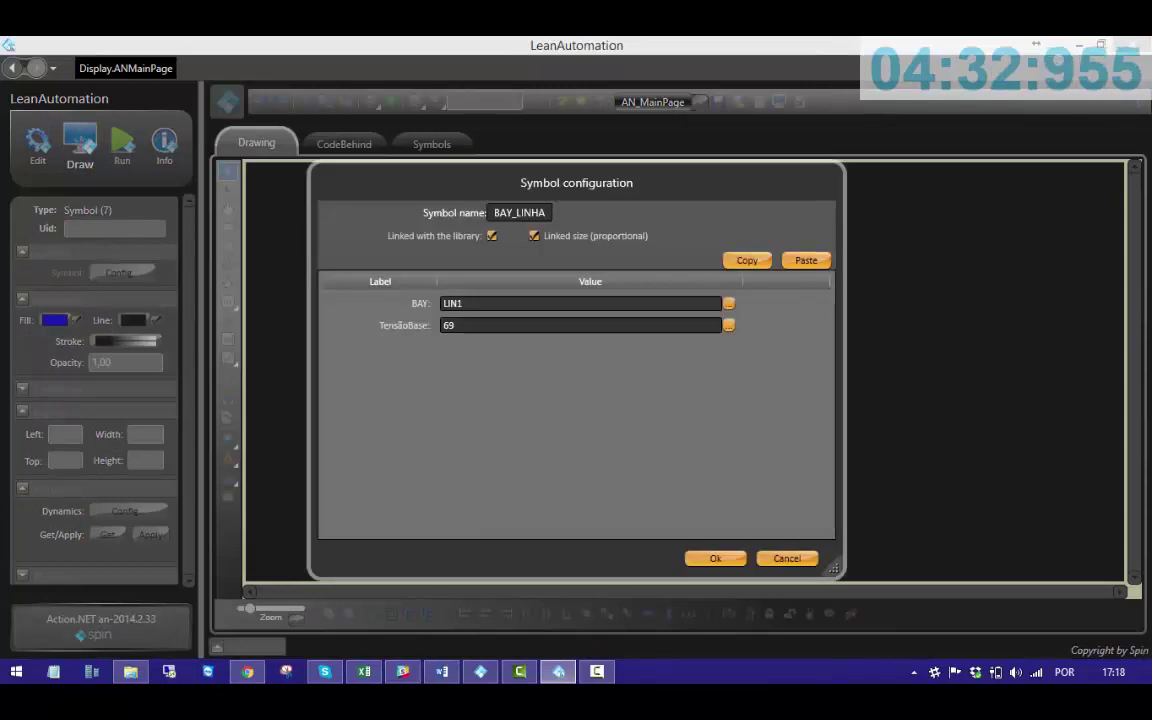
{"action": "left_click", "coordinate": [520, 325]}
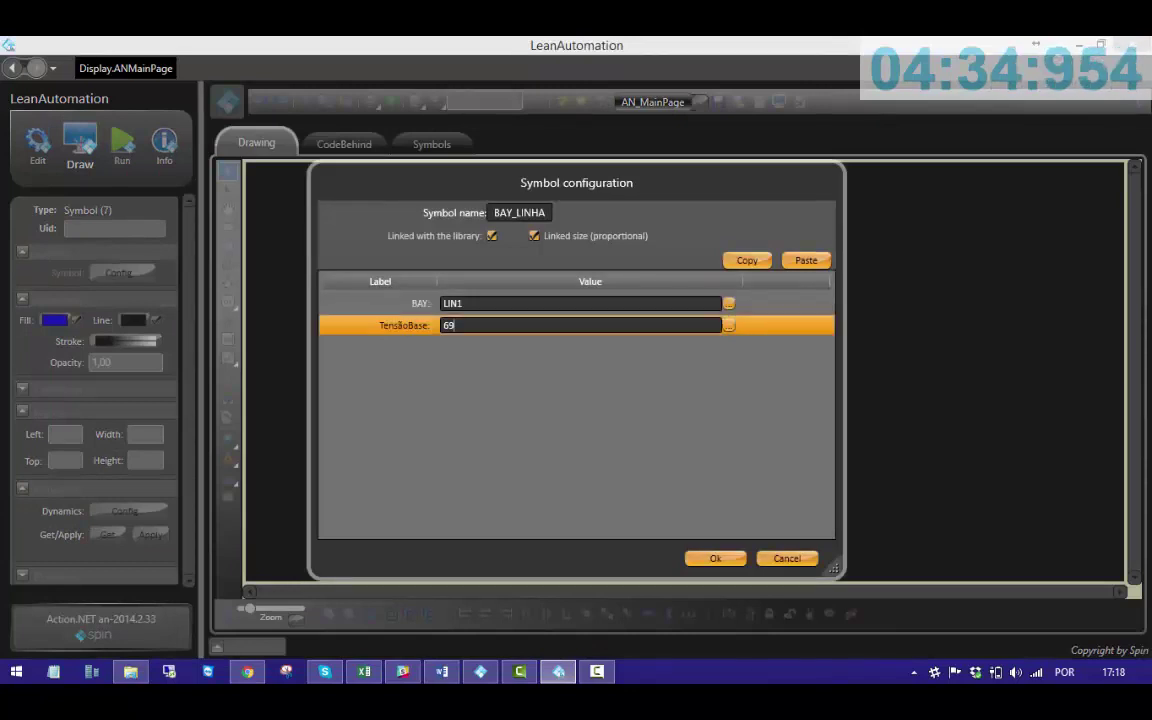
{"action": "left_click_drag", "start_coordinate": [460, 325], "coordinate": [436, 306]}
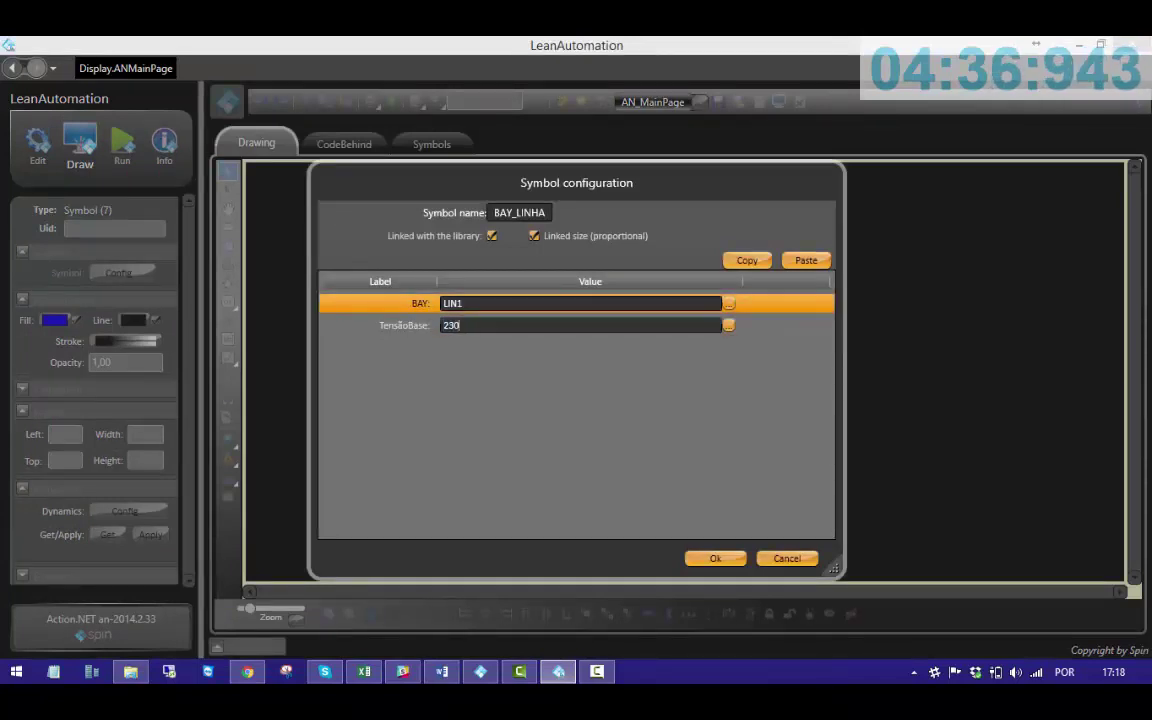
{"action": "key", "text": "Return"}
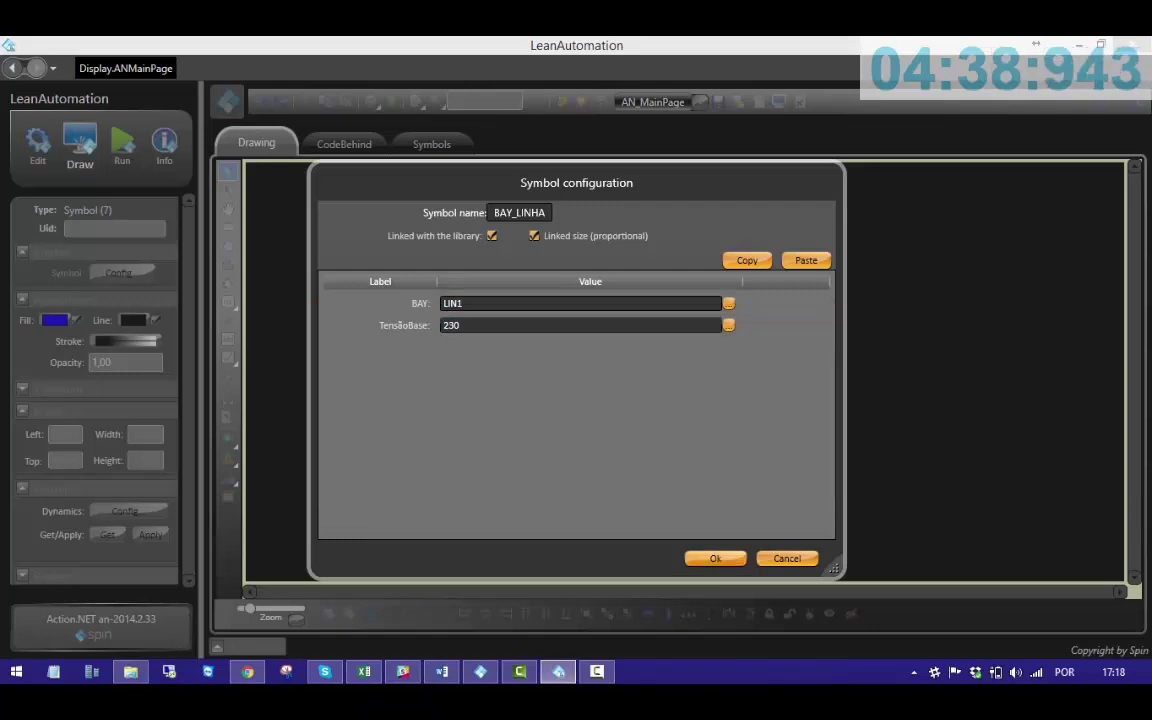
{"action": "left_click", "coordinate": [715, 559]}
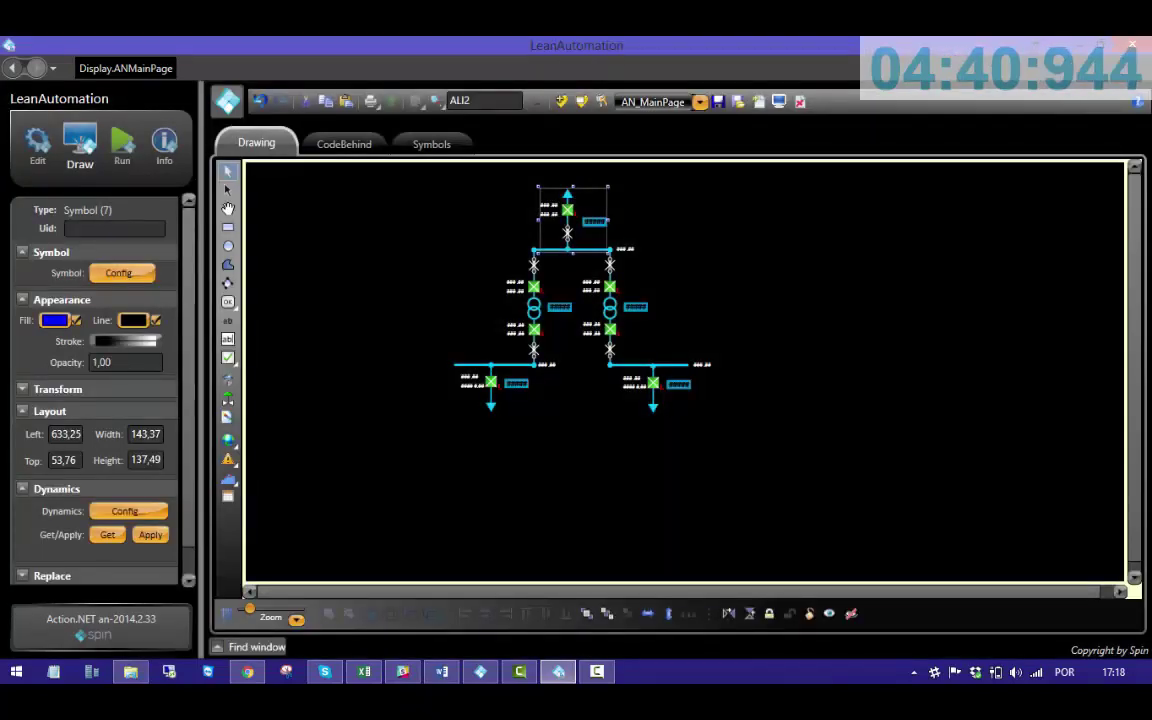
- Configure the upper busbar symbol with BAY BAR1 and TensãoBase 230
{"action": "left_click", "coordinate": [588, 249]}
{"action": "double_click", "coordinate": [588, 249]}
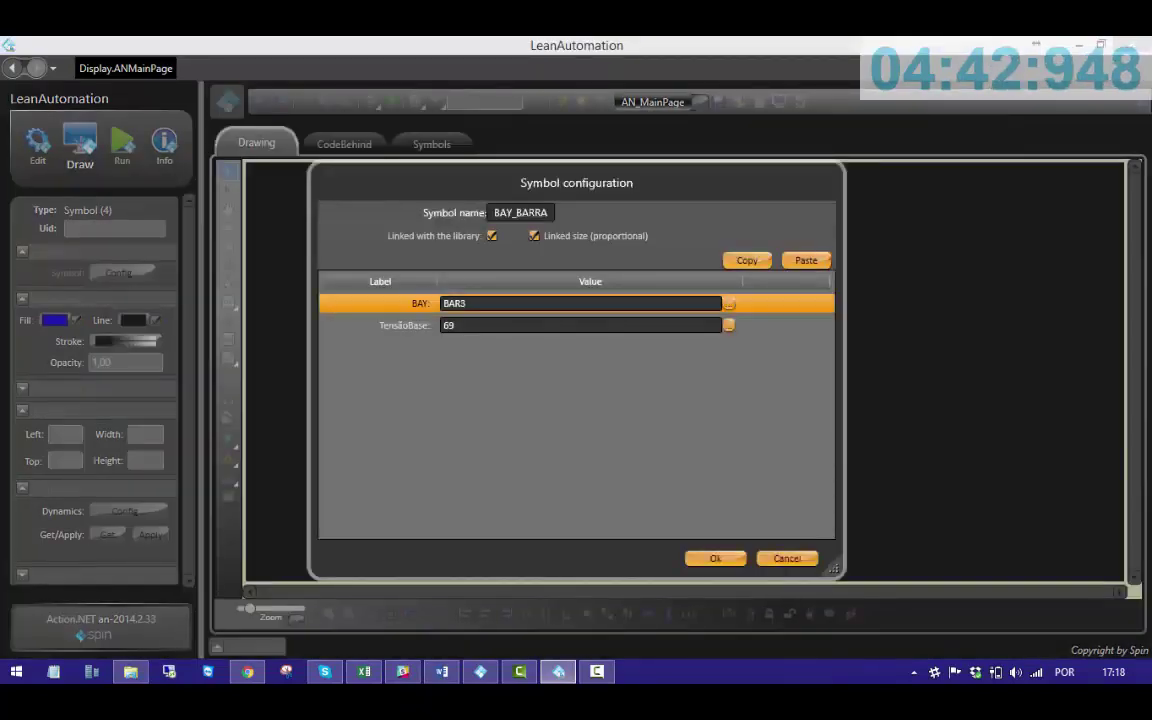
{"action": "left_click", "coordinate": [468, 303]}
{"action": "key", "text": "BackSpace"}
{"action": "type", "text": "11"}
{"action": "key", "text": "BackSpace"}
{"action": "key", "text": "Return"}
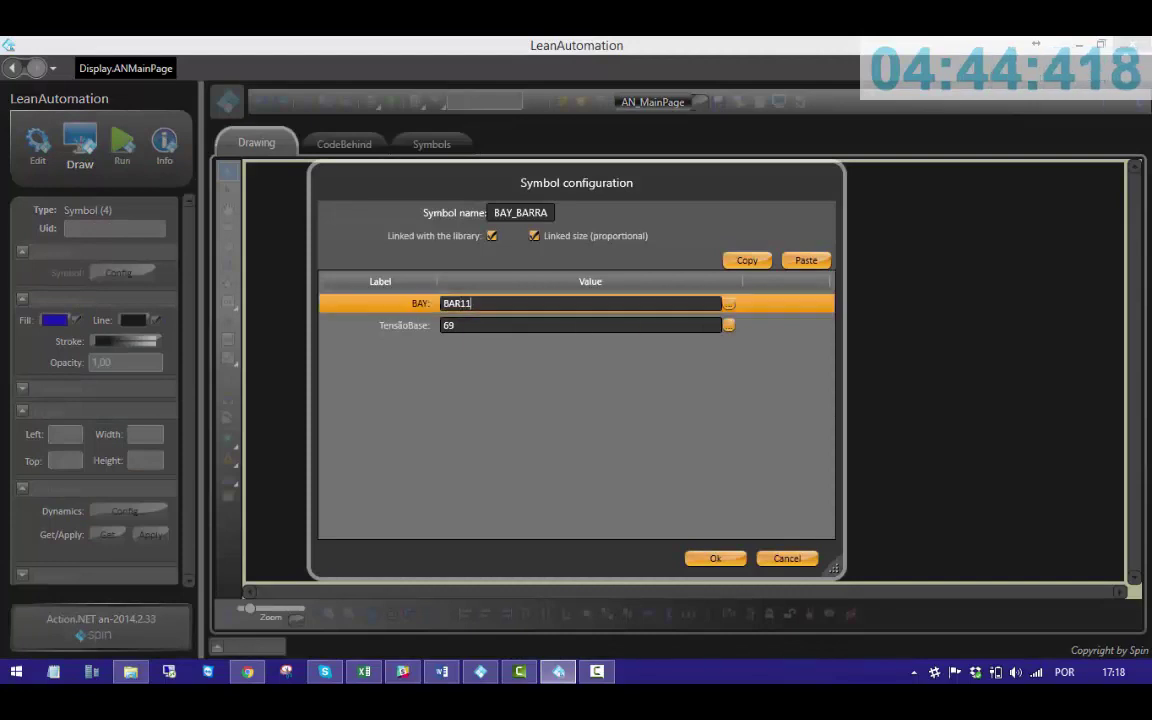
{"action": "key", "text": "Down"}
{"action": "left_click", "coordinate": [466, 303]}
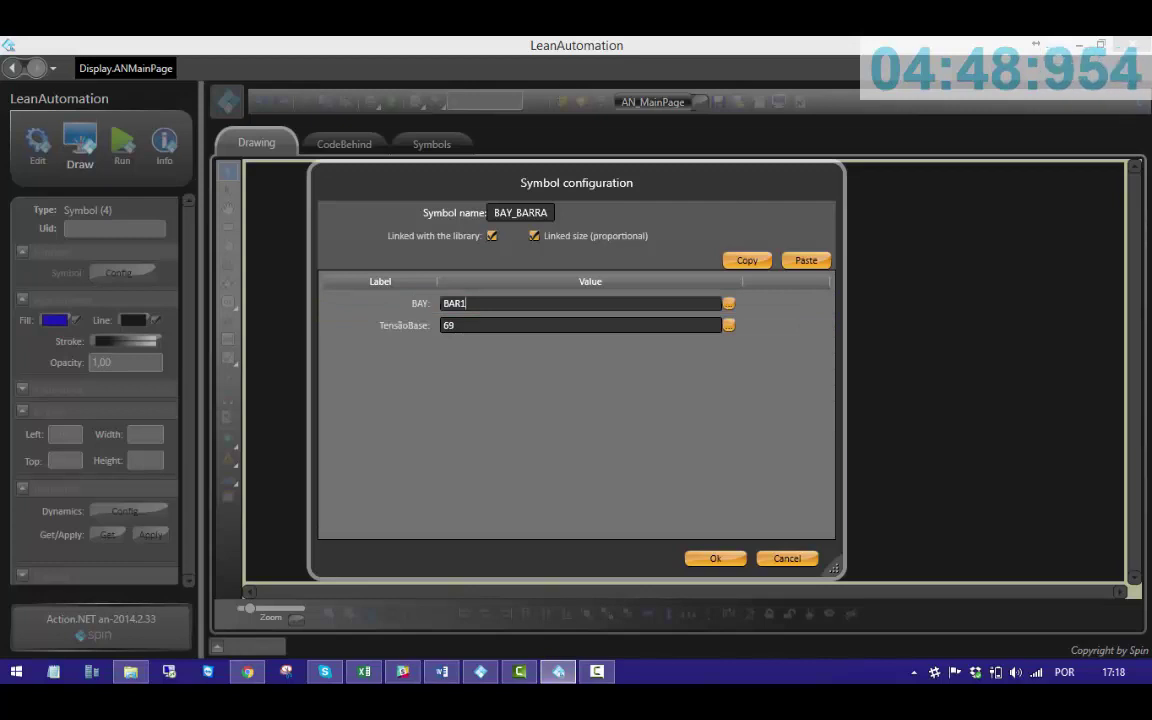
{"action": "key", "text": "Down"}
{"action": "type", "text": "230"}
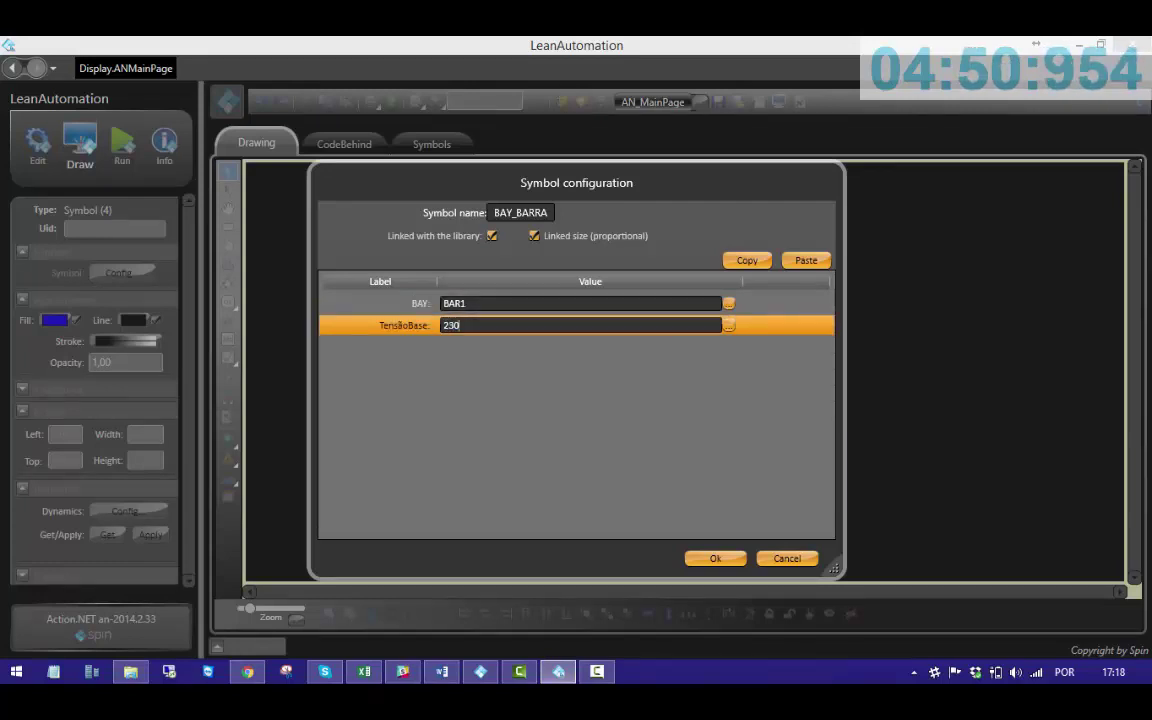
{"action": "key", "text": "Return"}
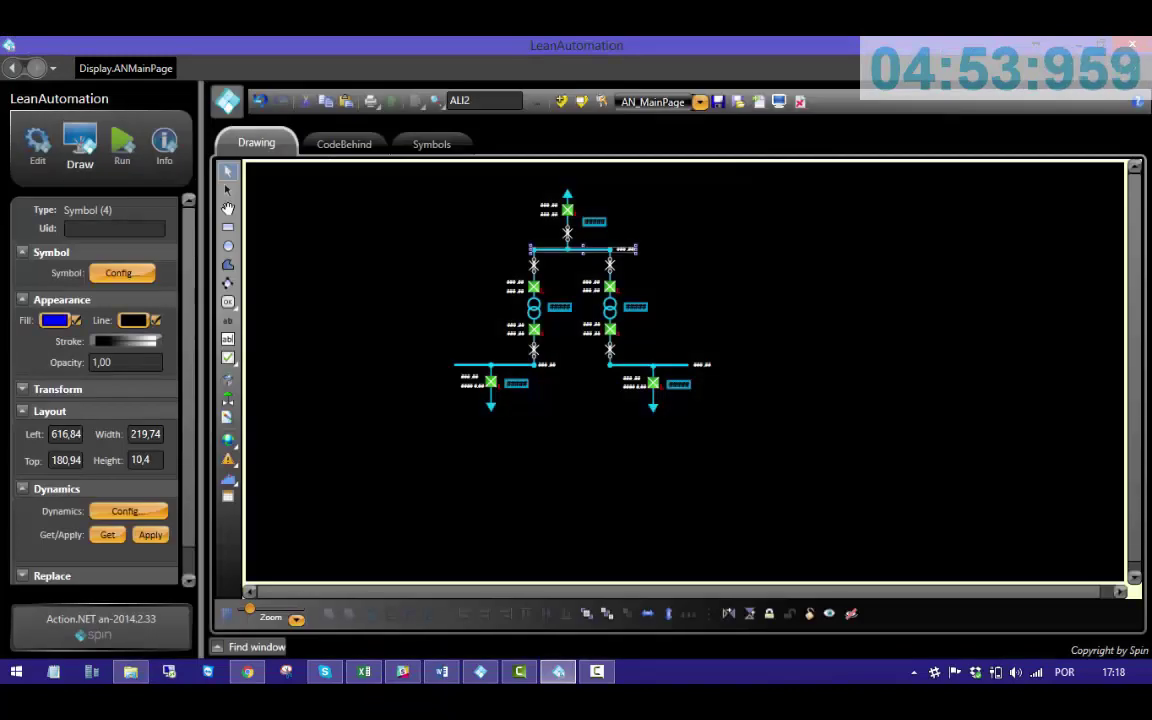
- Check the left transformer bay's configuration and set the right transformer bay to BAY TRF1 with TensãoBase_B 69
{"action": "double_click", "coordinate": [534, 307]}
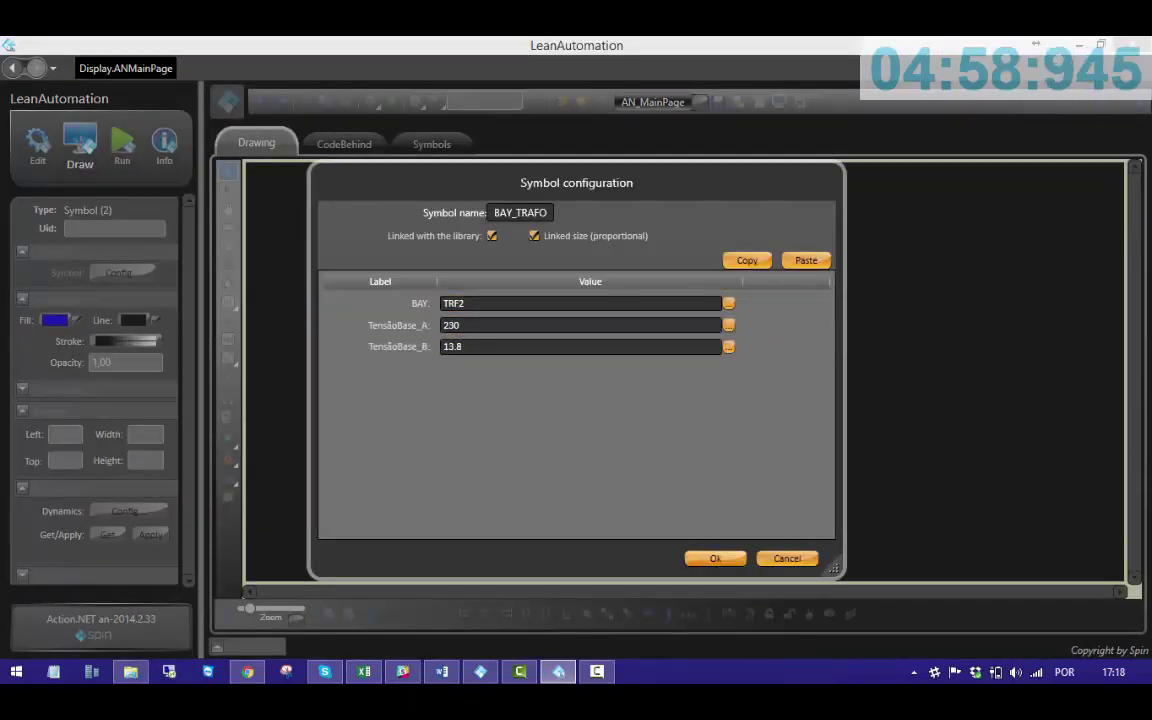
{"action": "left_click", "coordinate": [715, 559]}
{"action": "double_click", "coordinate": [611, 308]}
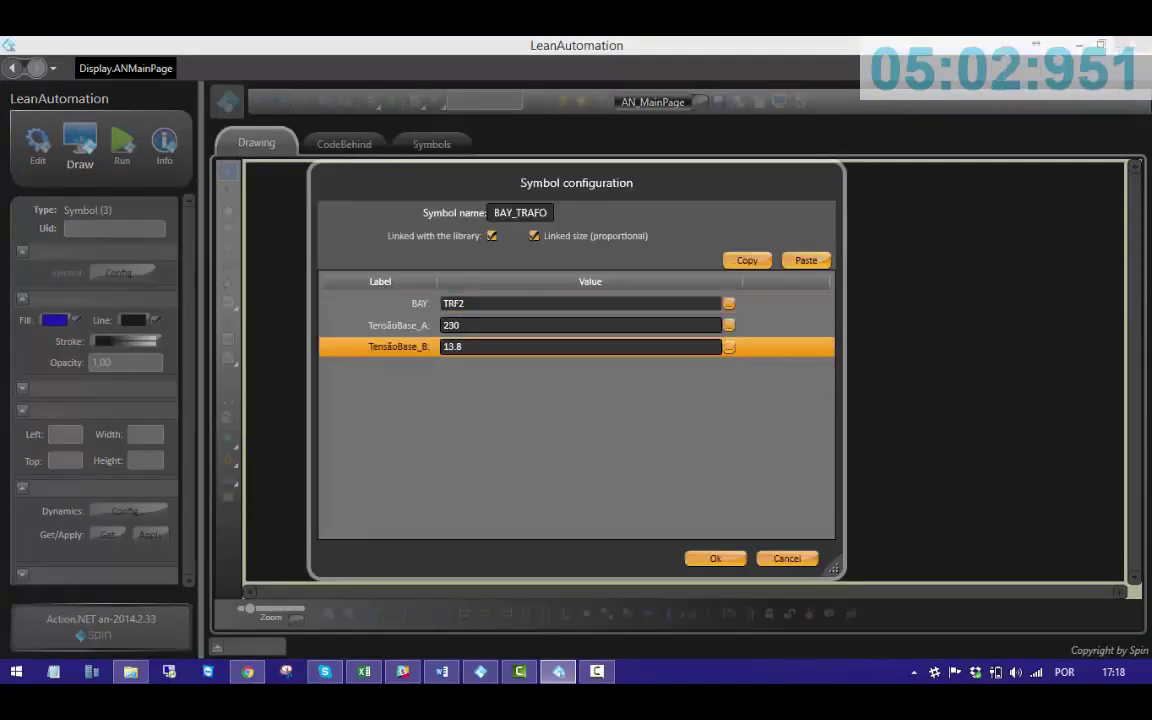
{"action": "left_click", "coordinate": [500, 303]}
{"action": "key", "text": "BackSpace"}
{"action": "type", "text": "1"}
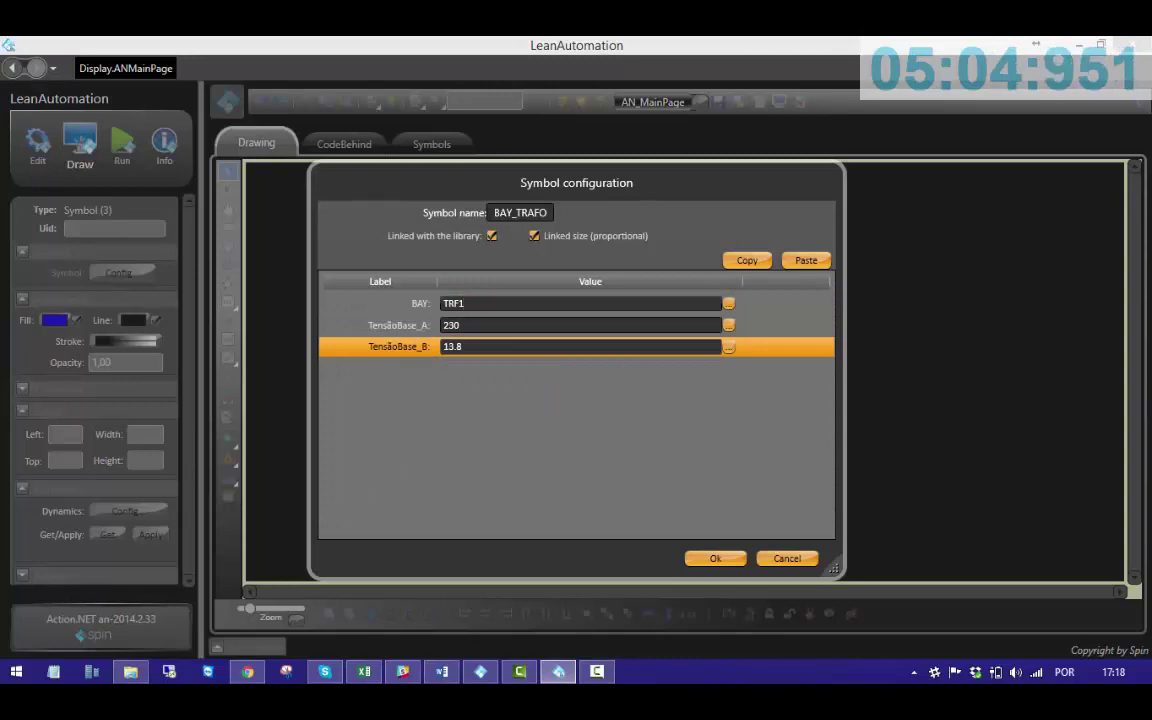
{"action": "key", "text": "BackSpace"}
{"action": "key", "text": "BackSpace"}
{"action": "key", "text": "BackSpace"}
{"action": "key", "text": "BackSpace"}
{"action": "type", "text": "69"}
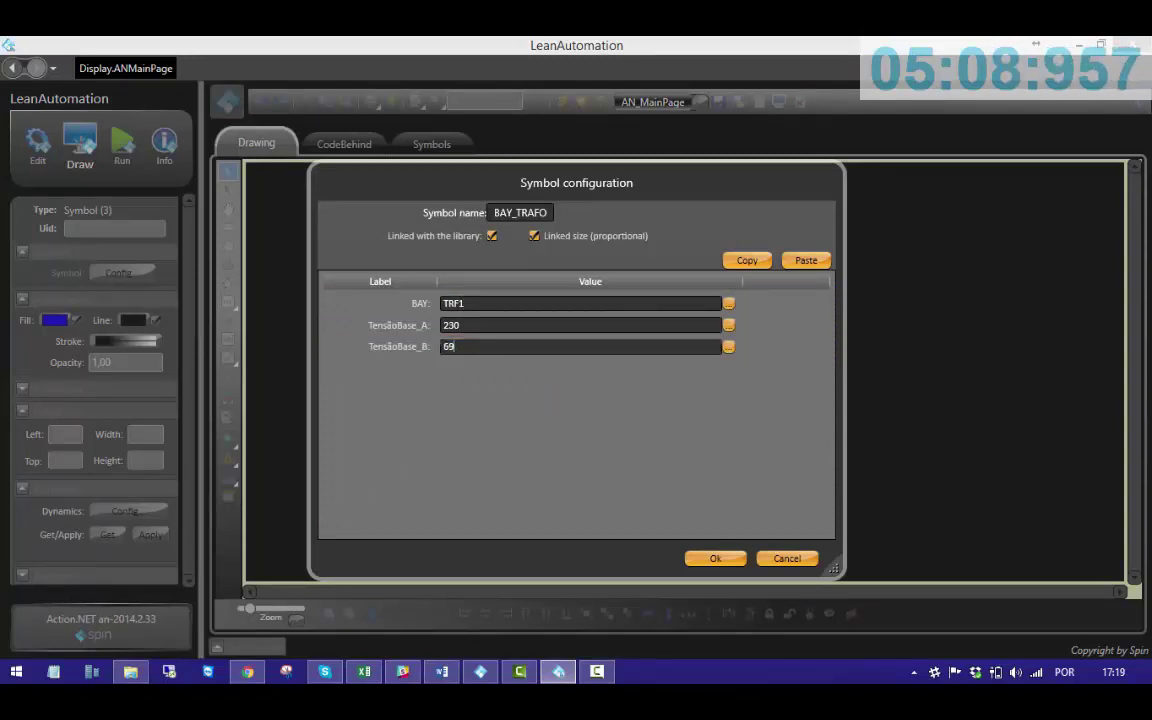
{"action": "left_click", "coordinate": [715, 559]}
- Configure the lower-left busbar symbol with BAY BAR2 and TensãoBase 13.8
{"action": "double_click", "coordinate": [496, 365]}
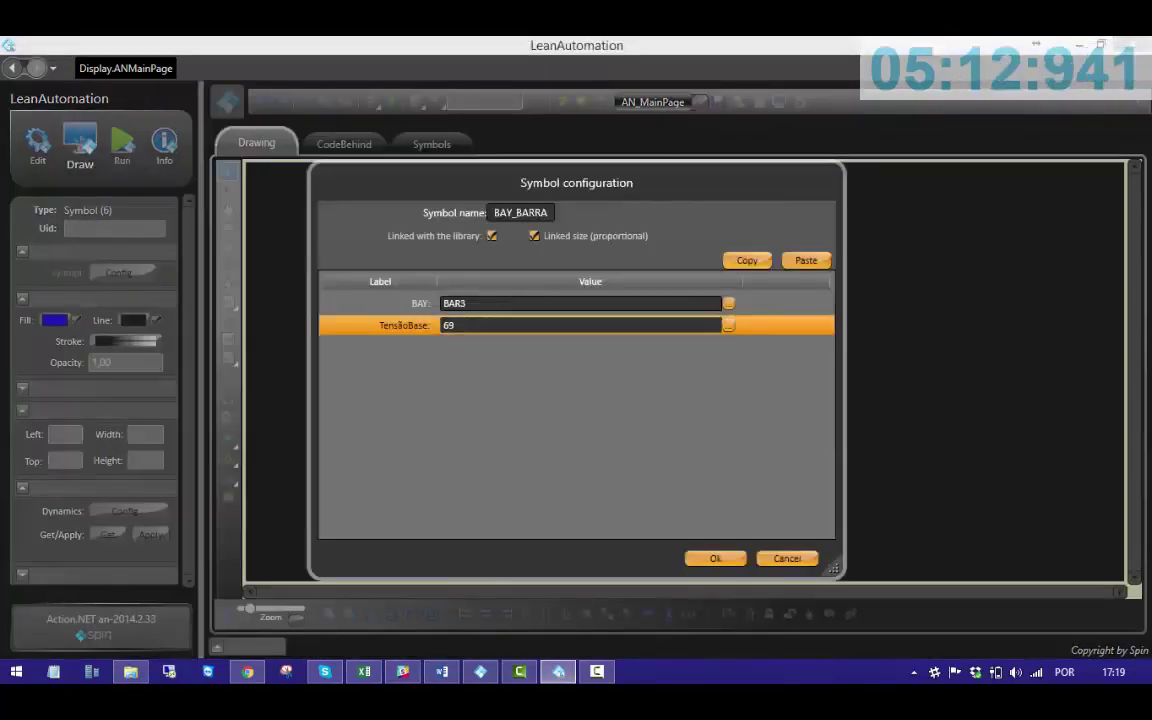
{"action": "left_click_drag", "start_coordinate": [468, 303], "coordinate": [460, 303]}
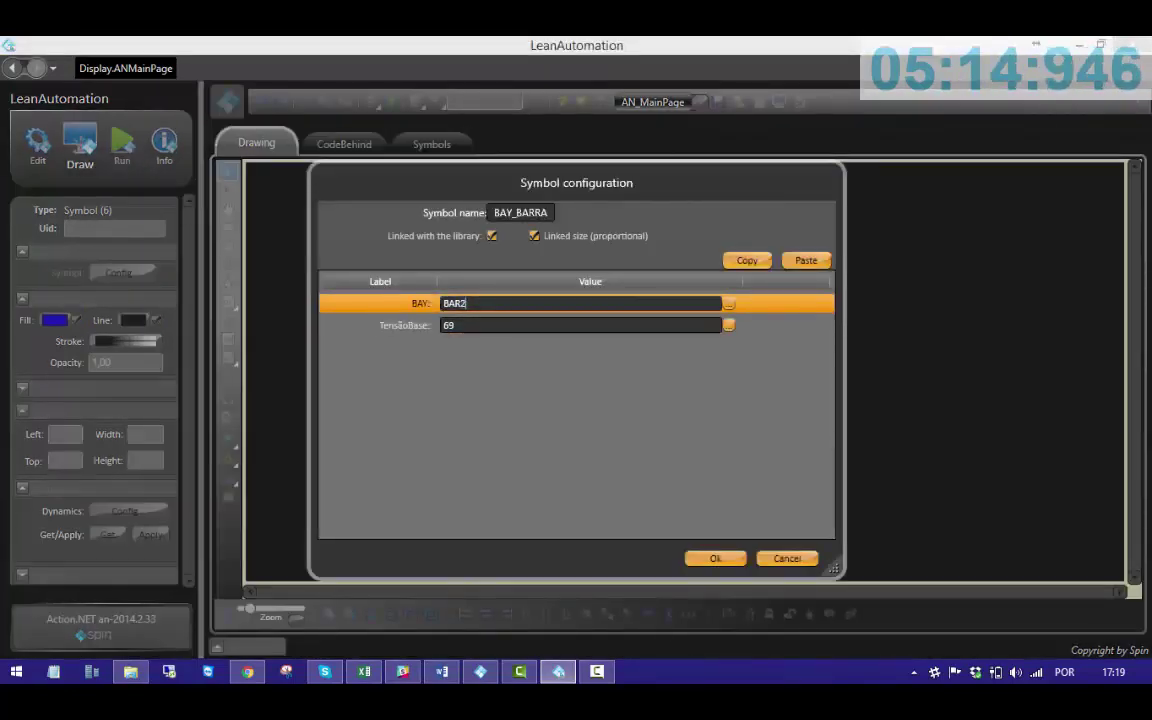
{"action": "type", "text": "2"}
{"action": "left_click", "coordinate": [460, 325]}
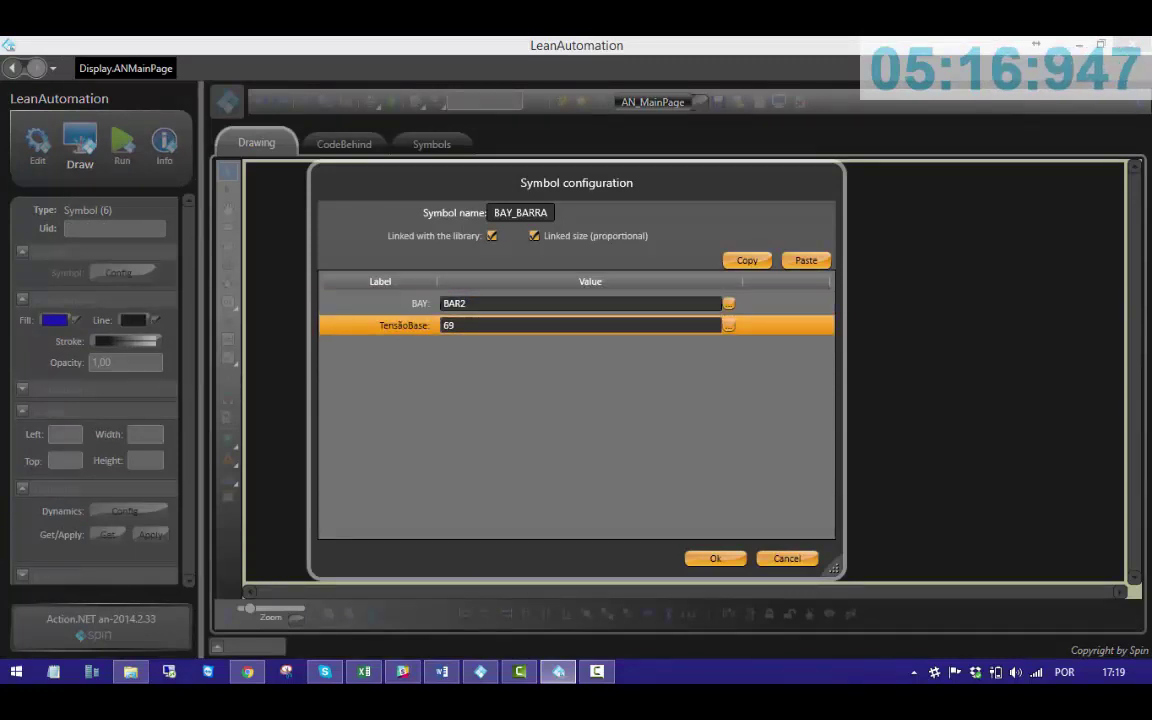
{"action": "key", "text": "BackSpace"}
{"action": "key", "text": "BackSpace"}
{"action": "type", "text": "13.8"}
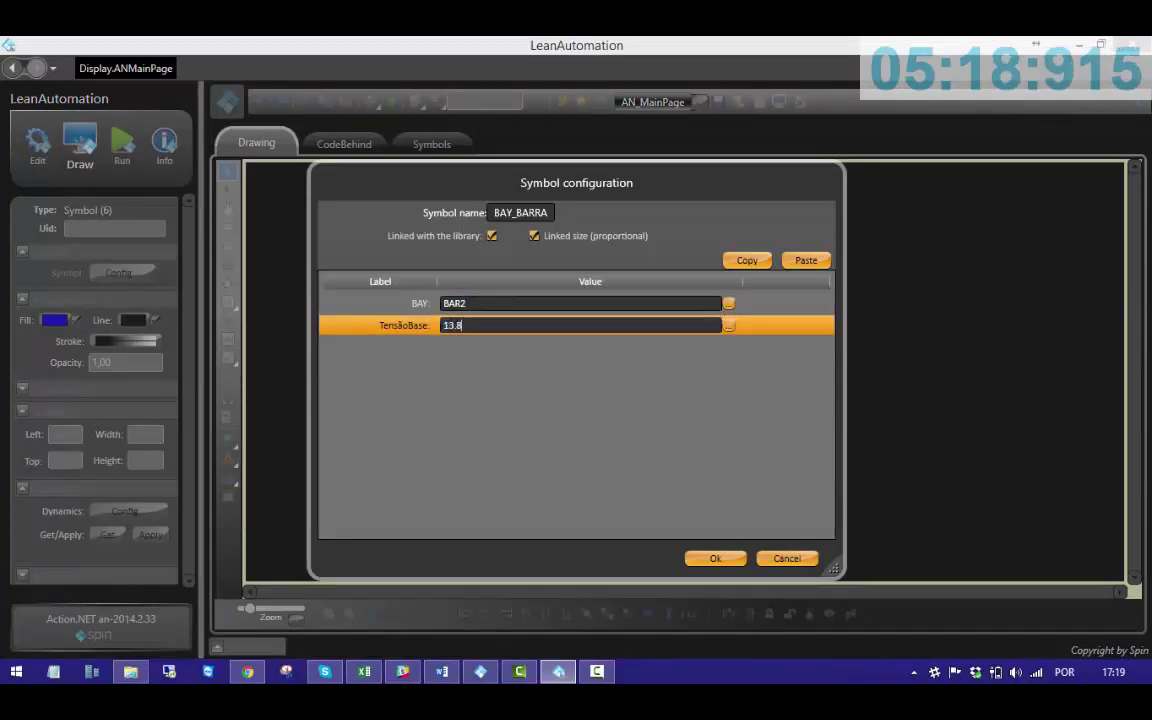
{"action": "key", "text": "Return"}
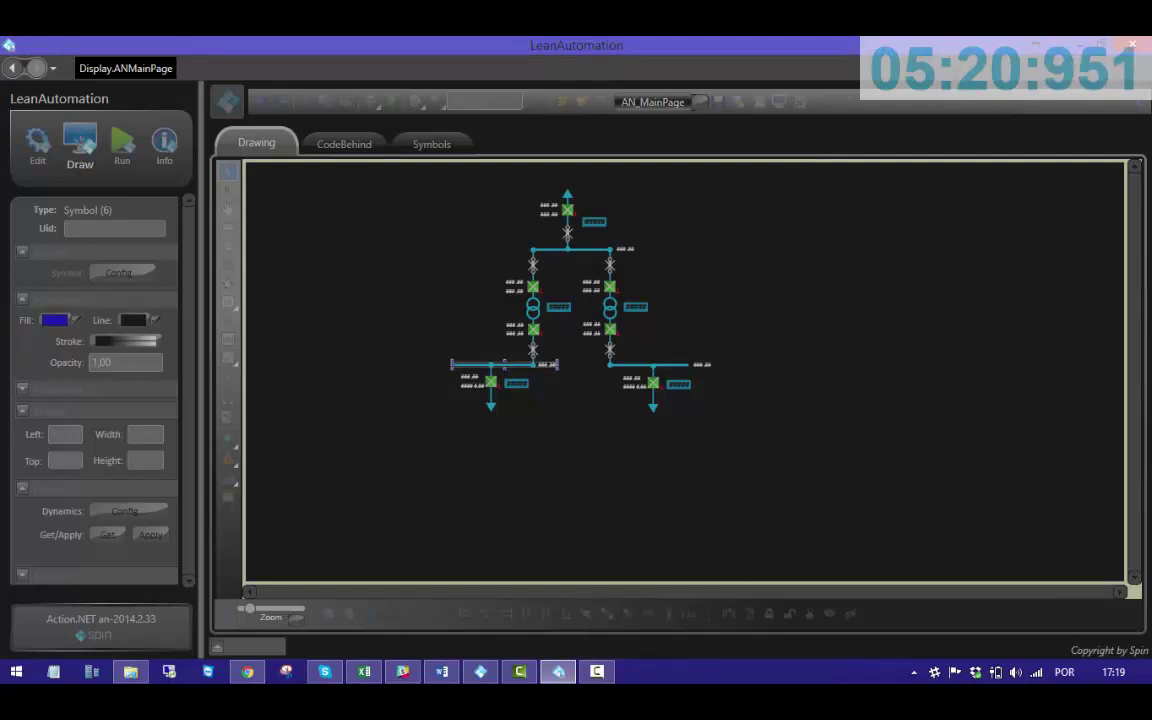
- Set the BAY of the lower-right busbar symbol to BAR3
{"action": "double_click", "coordinate": [672, 365]}
{"action": "left_click", "coordinate": [480, 303]}
{"action": "key", "text": "BackSpace"}
{"action": "type", "text": "3"}
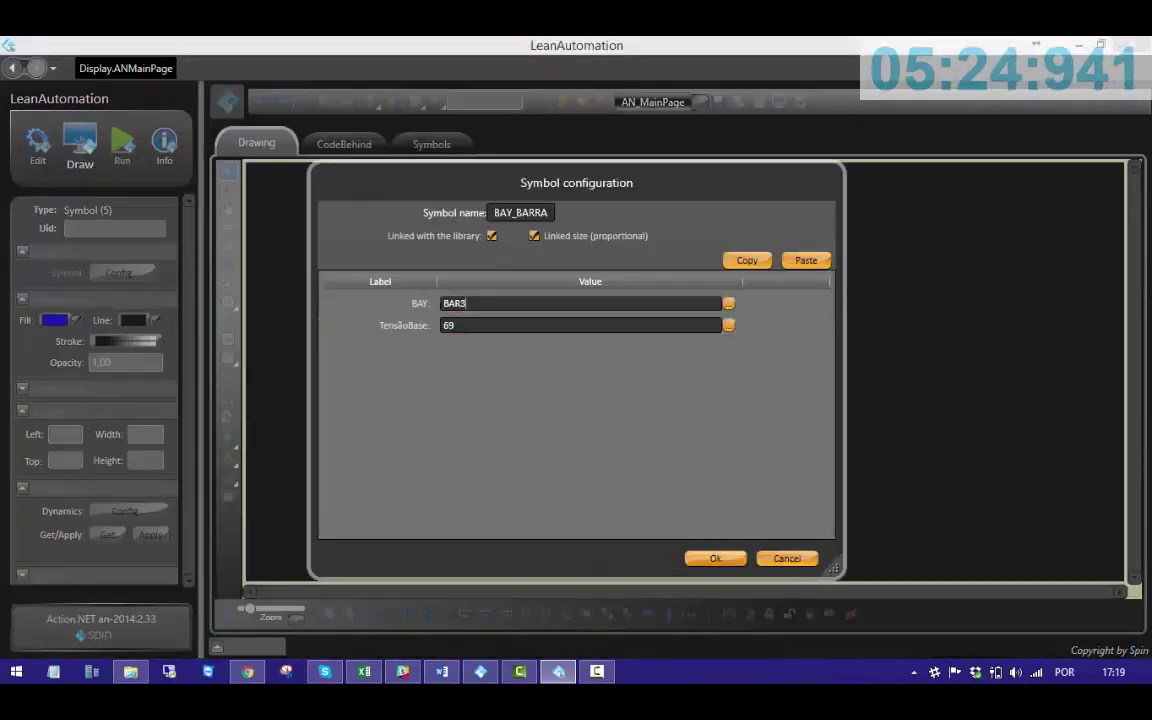
{"action": "left_click", "coordinate": [715, 559]}
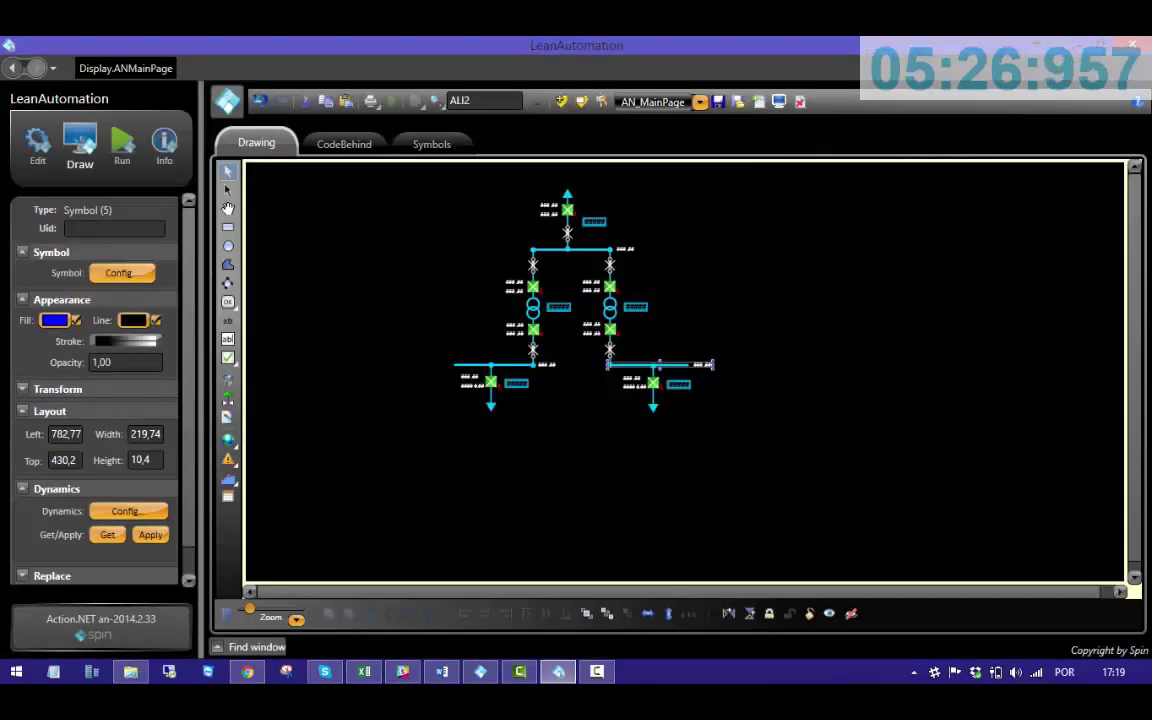
- Check the left feeder symbol's configuration and set the right feeder symbol to BAY ALI1 with TensãoBase 69
{"action": "double_click", "coordinate": [491, 382]}
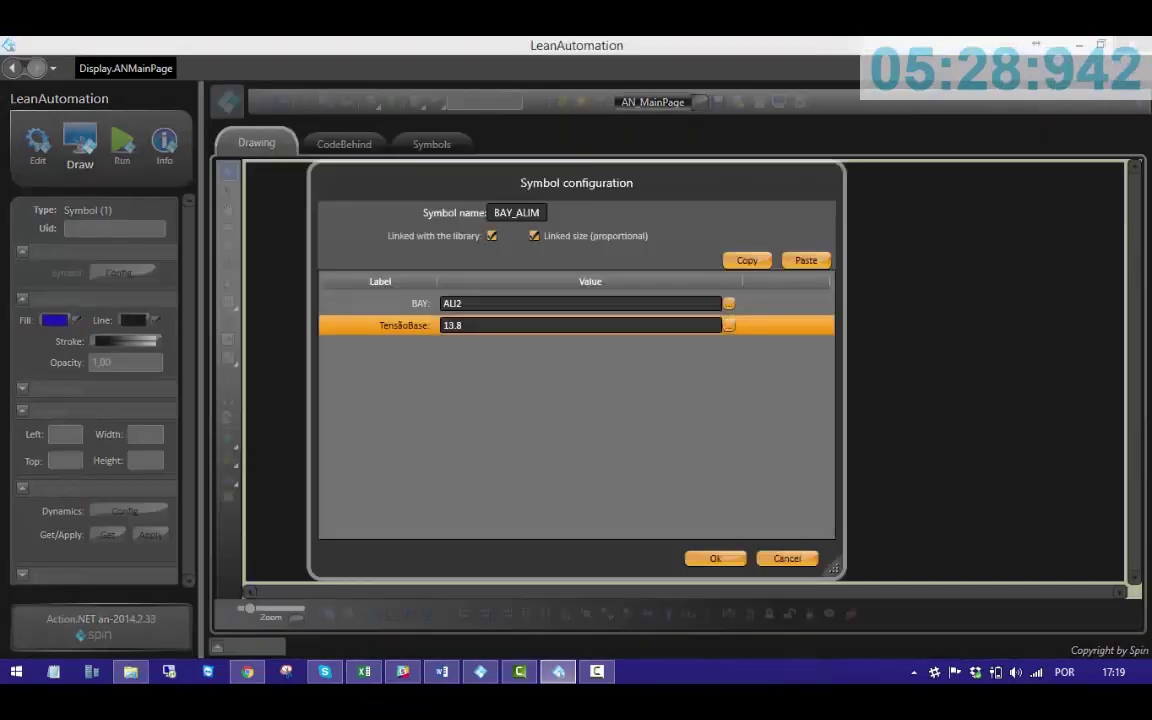
{"action": "key", "text": "Return"}
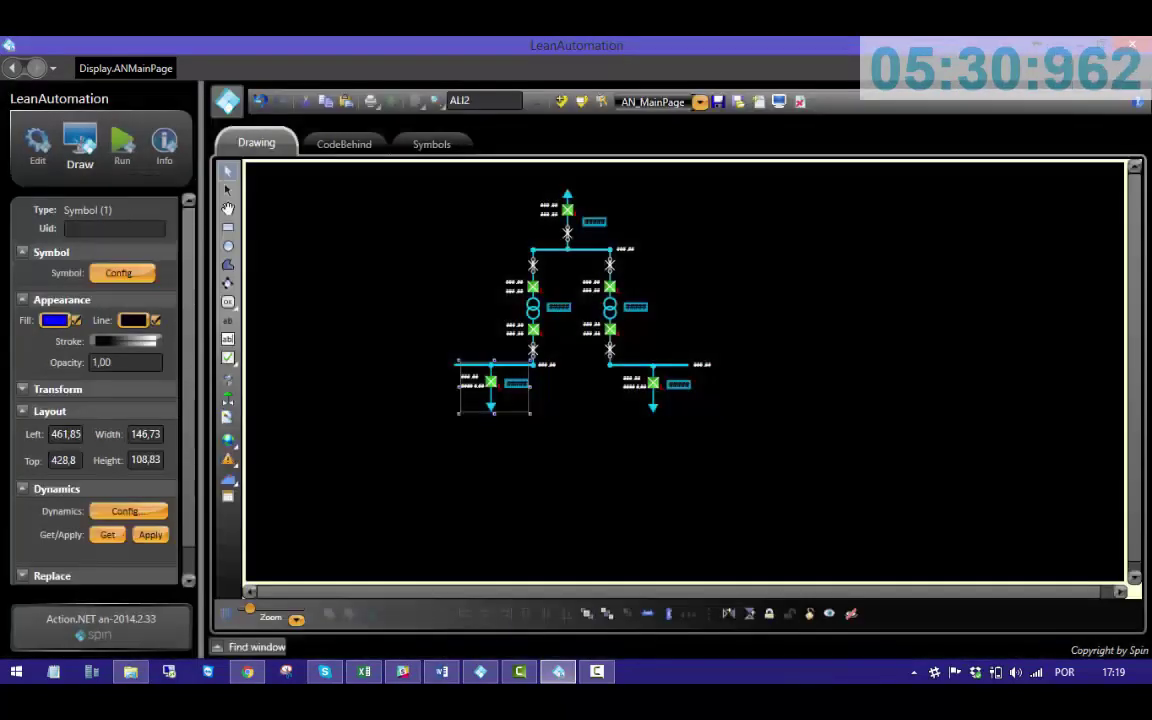
{"action": "double_click", "coordinate": [653, 383]}
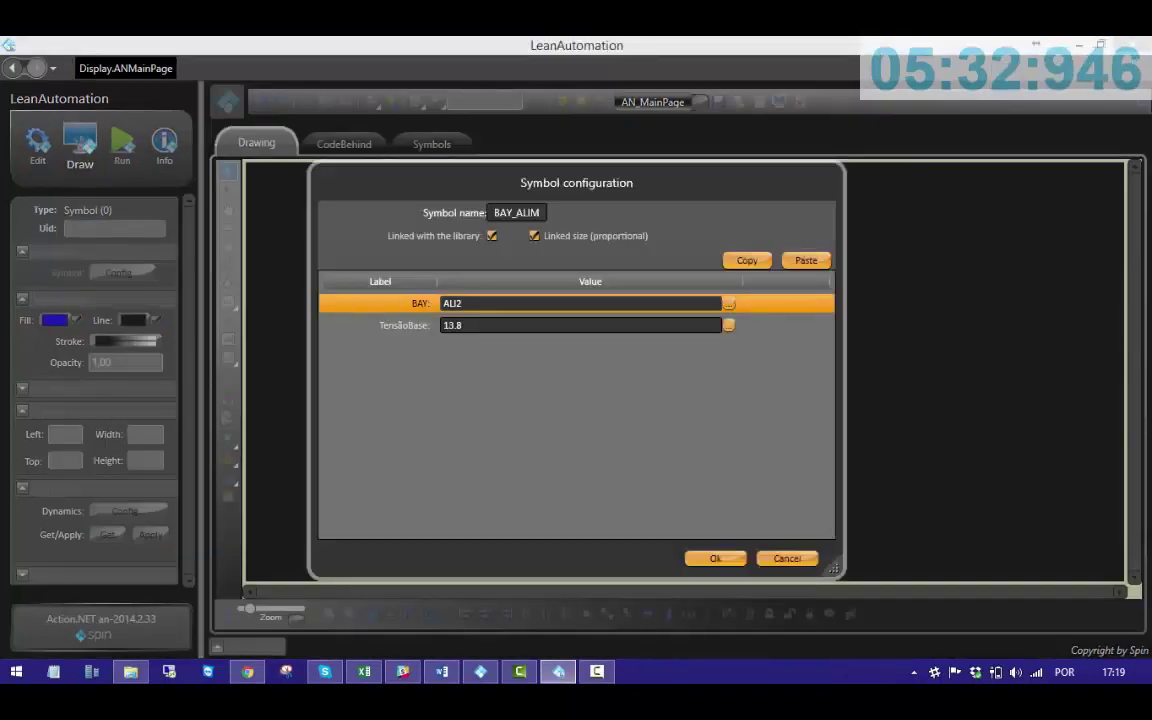
{"action": "key", "text": "BackSpace"}
{"action": "type", "text": "1"}
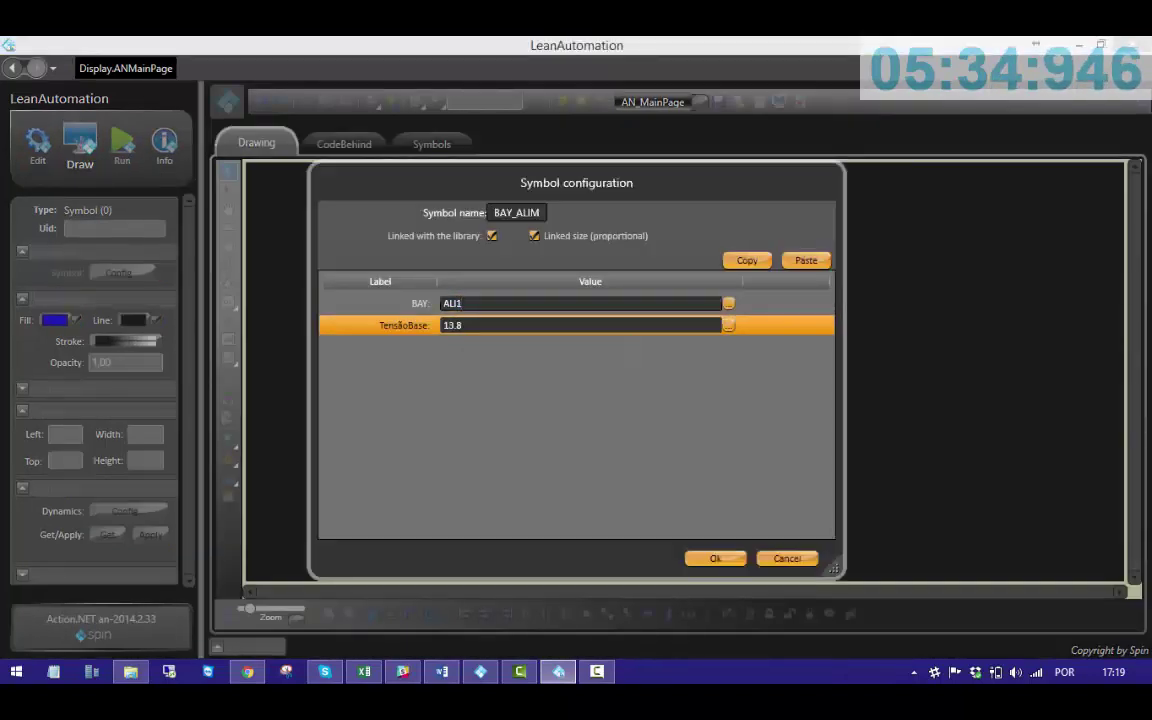
{"action": "type", "text": "69"}
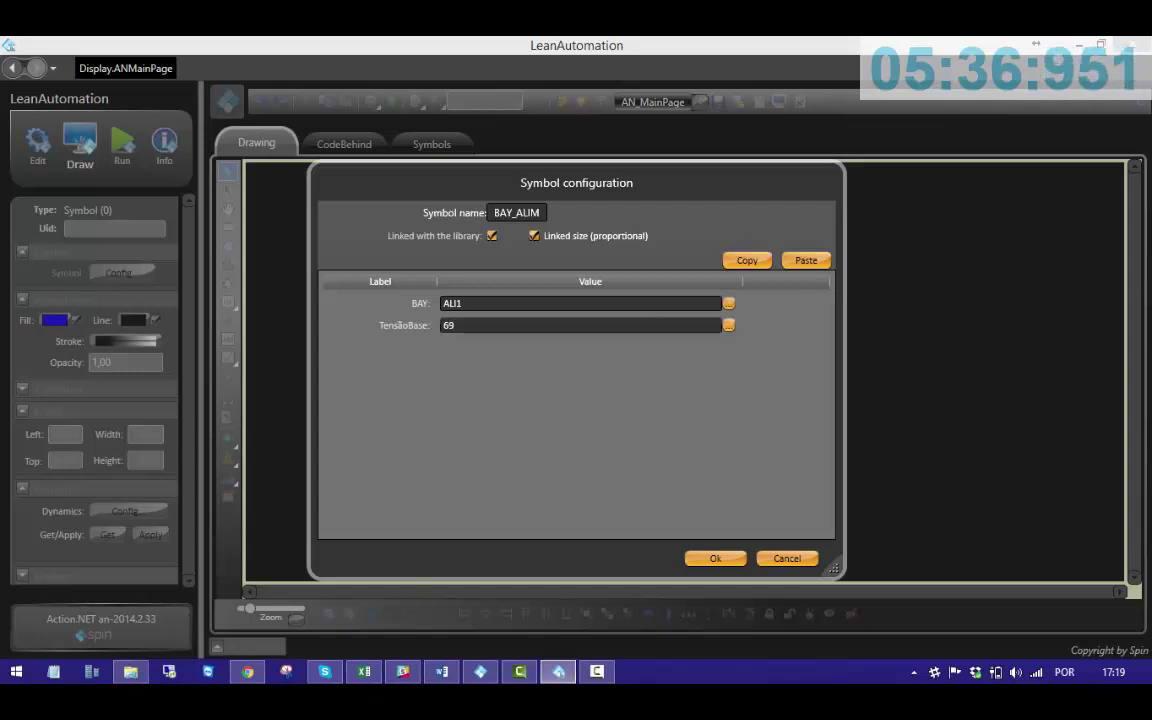
{"action": "key", "text": "Return"}
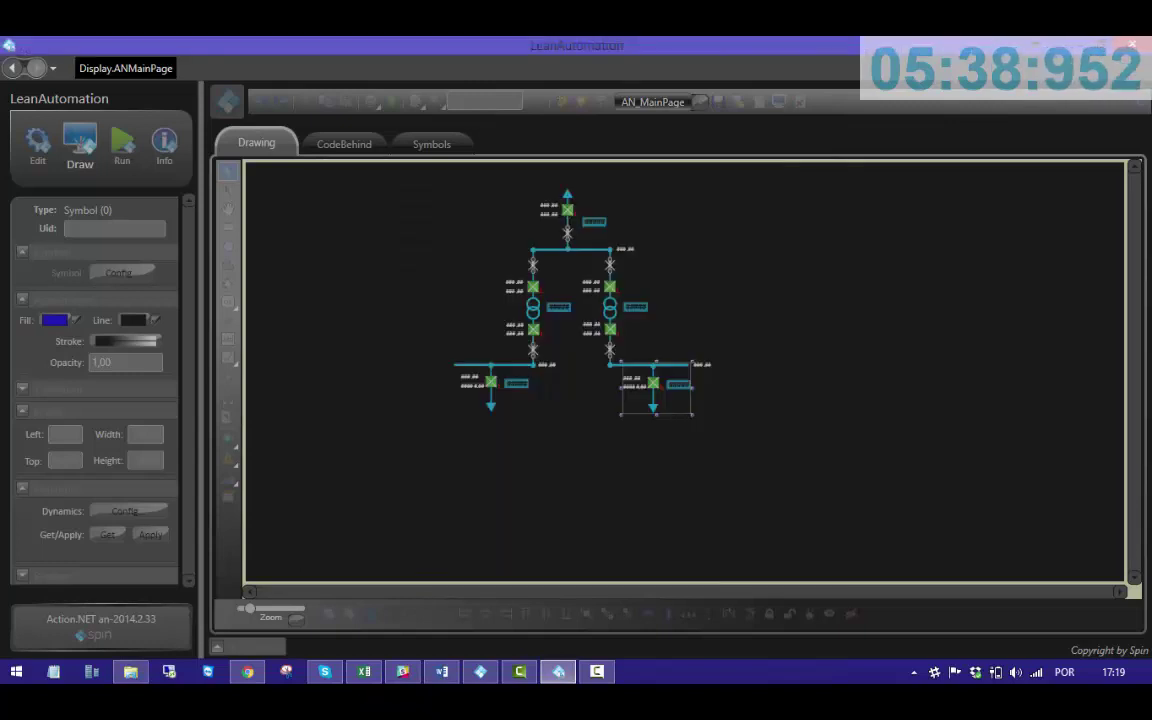
{"action": "key", "text": "Escape"}
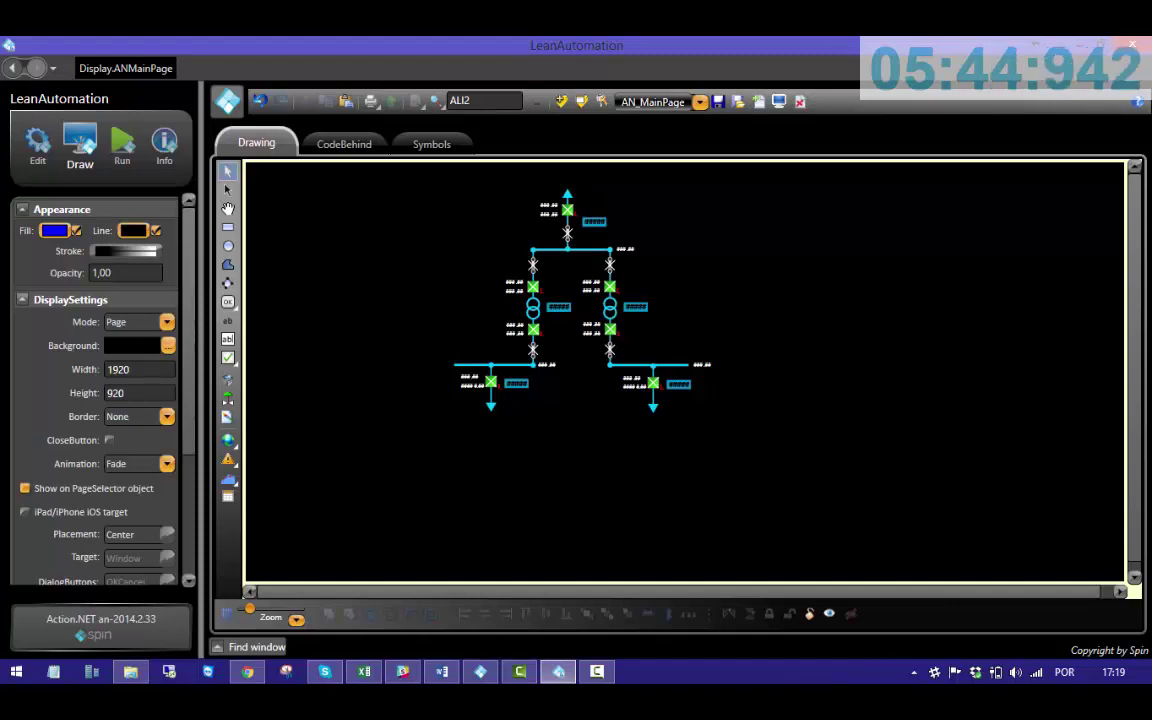
- Run the Deploy Alarms, Historian and Points extension to create the items from the defined categories, and accept closing the project
{"action": "left_click", "coordinate": [122, 143]}
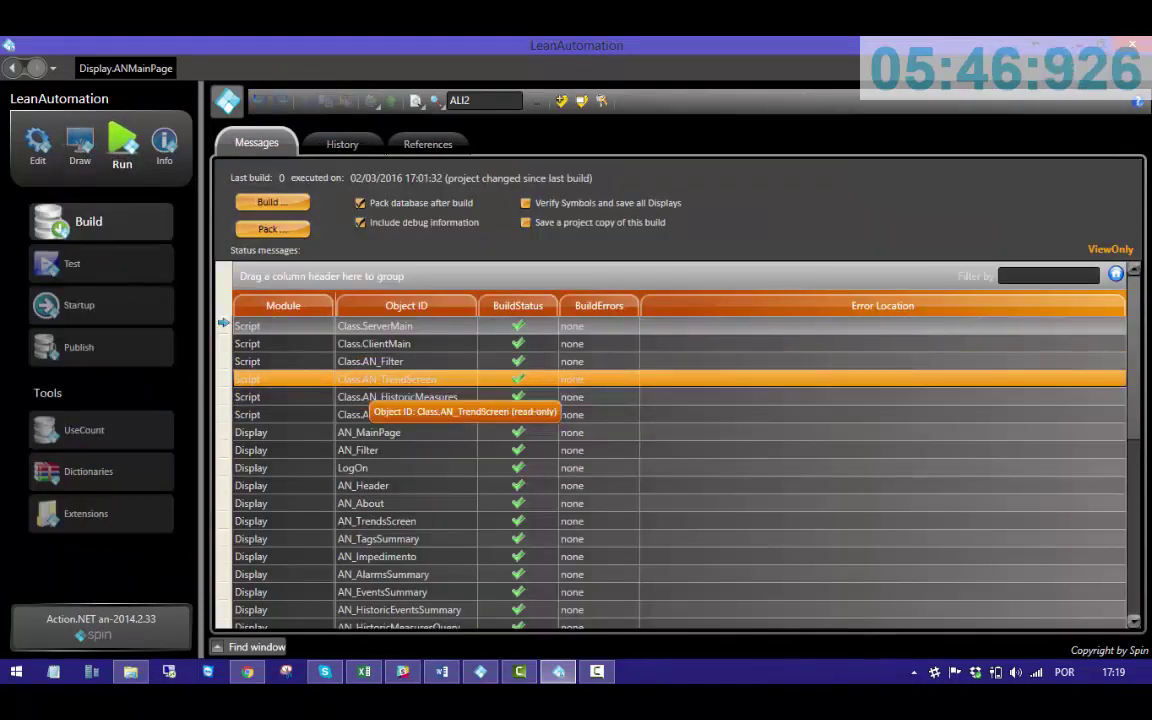
{"action": "left_click", "coordinate": [86, 513]}
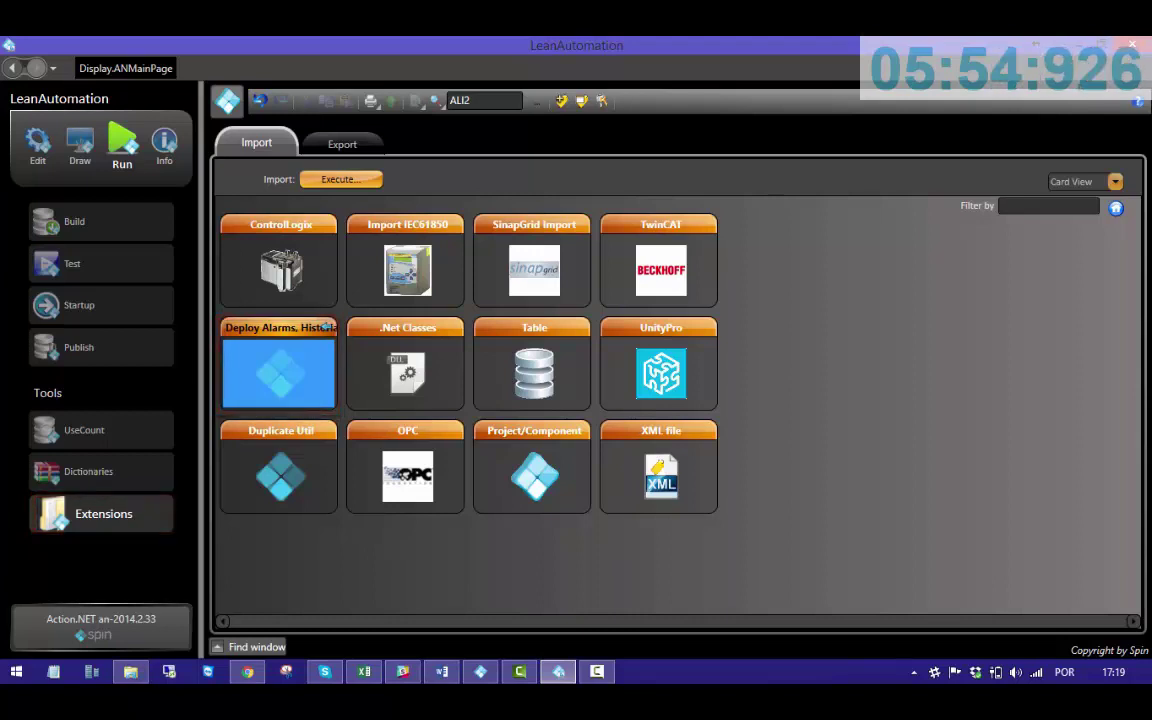
{"action": "double_click", "coordinate": [322, 326]}
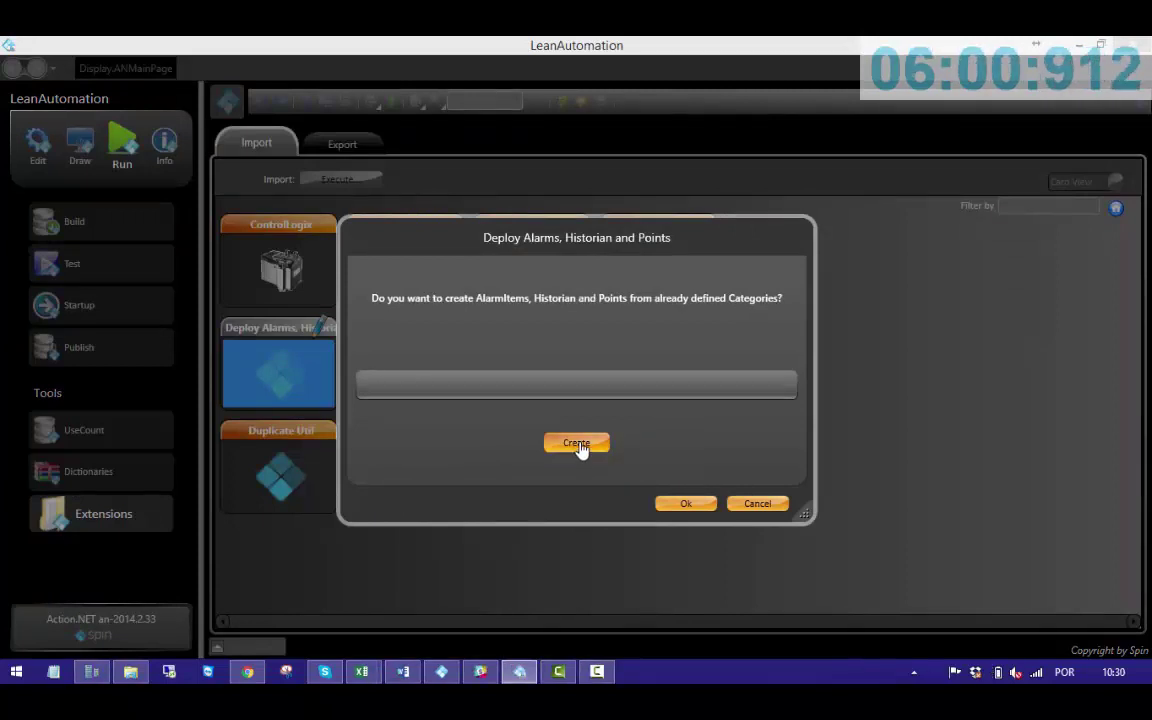
{"action": "left_click", "coordinate": [580, 448]}
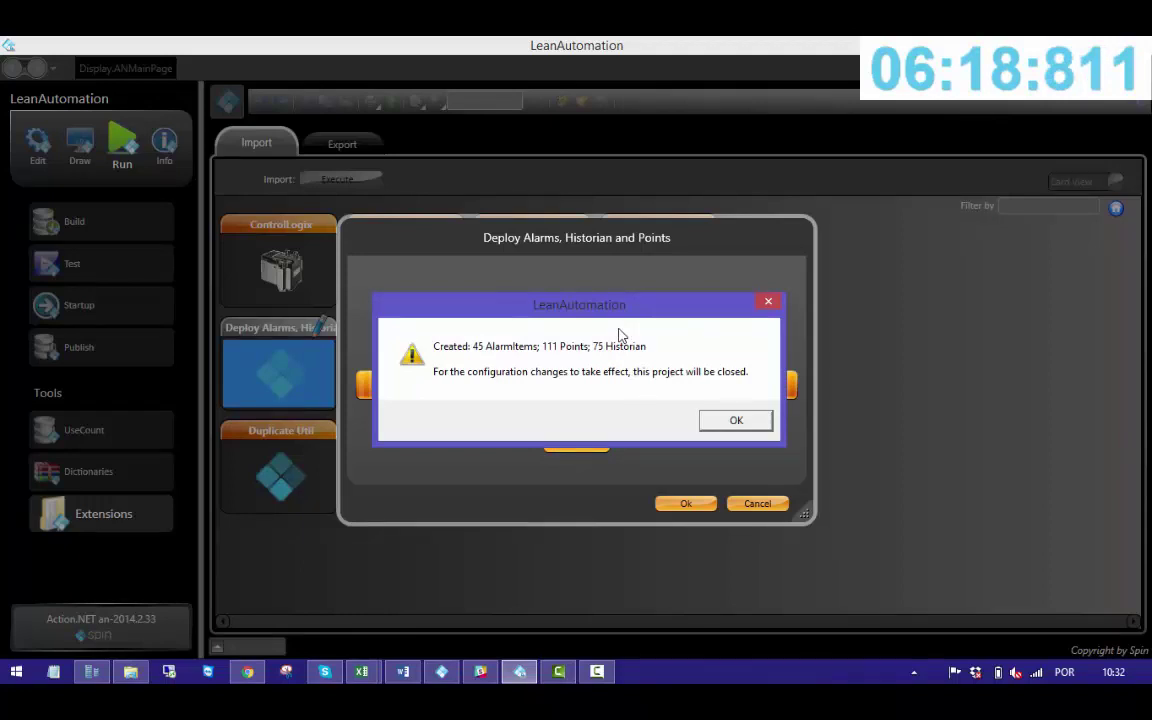
{"action": "left_click", "coordinate": [738, 424]}
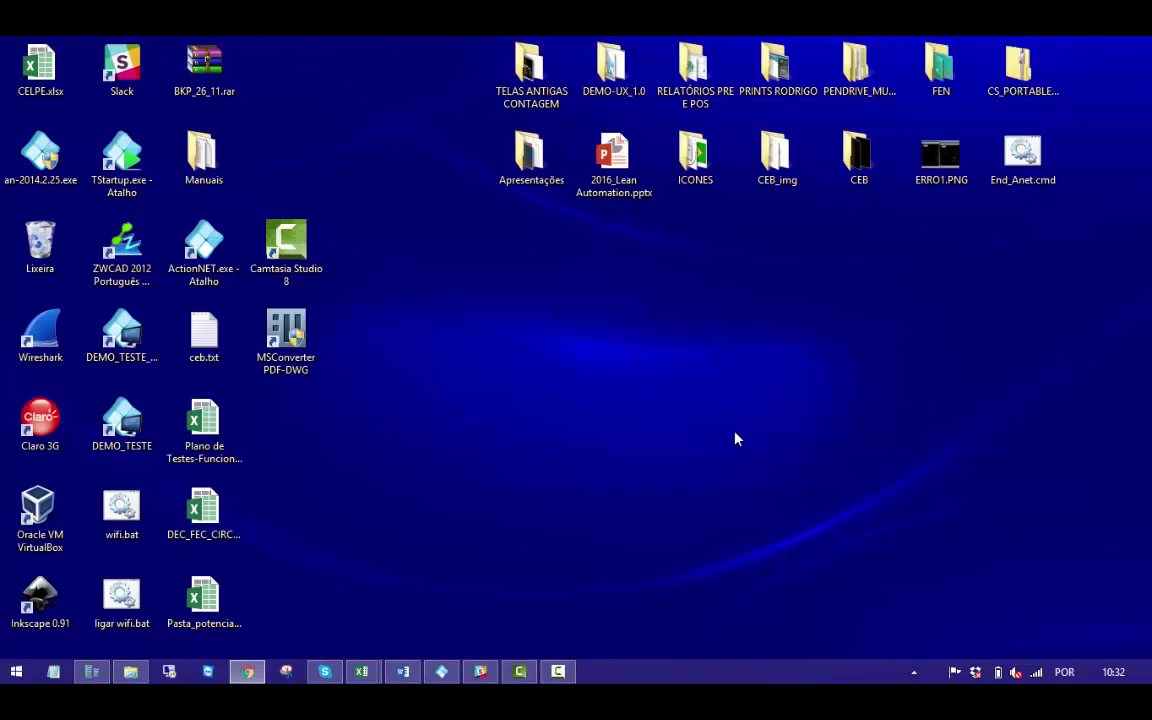
- Reopen the LeanAutomation project from the Action.NET project list
{"action": "left_click", "coordinate": [441, 671]}
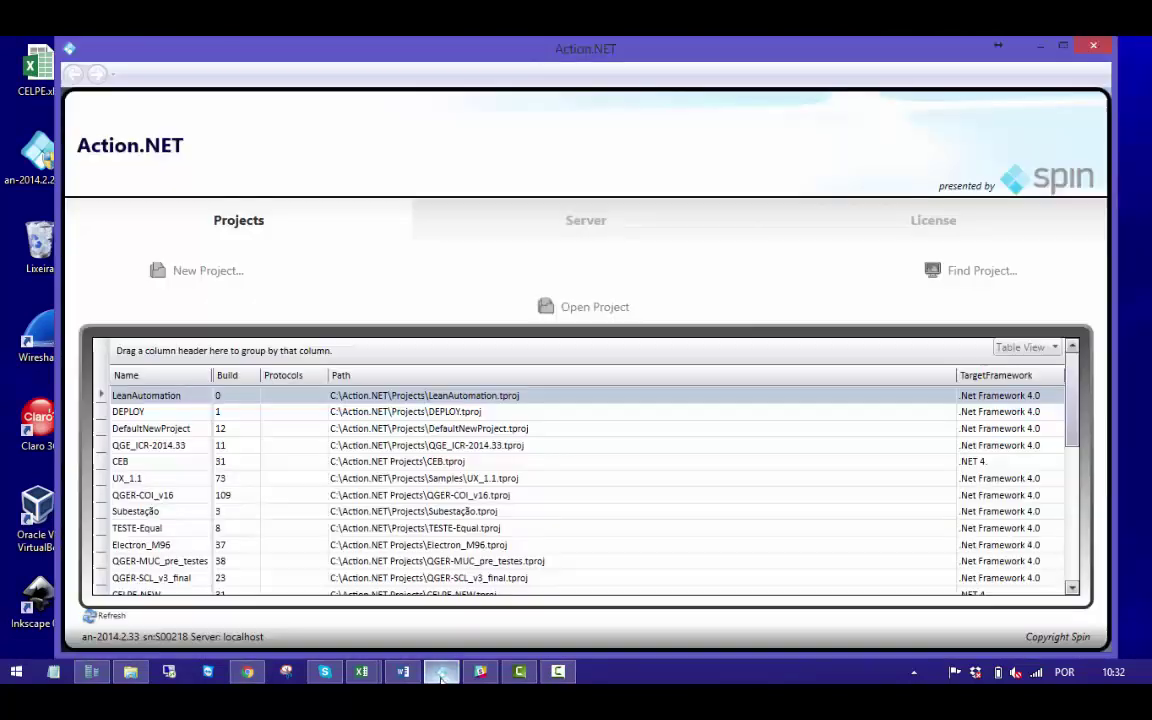
{"action": "left_click", "coordinate": [197, 396]}
{"action": "double_click", "coordinate": [197, 396]}
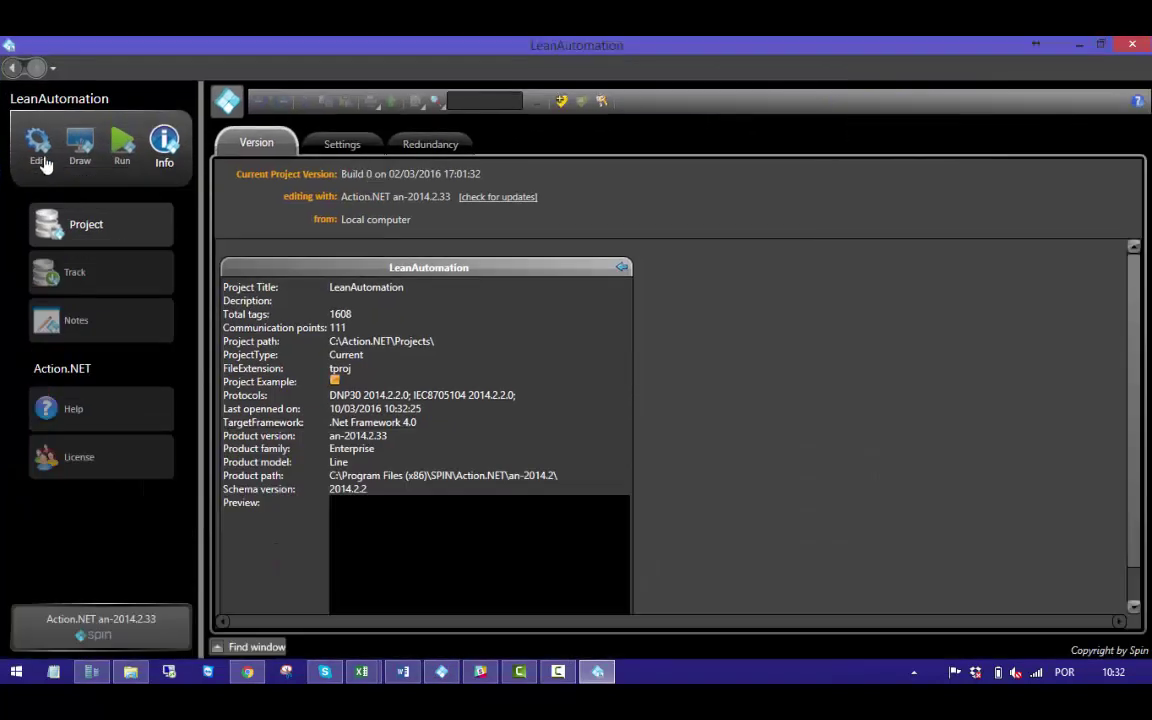
- Review the generated historian tags of the project
{"action": "left_click", "coordinate": [40, 150]}
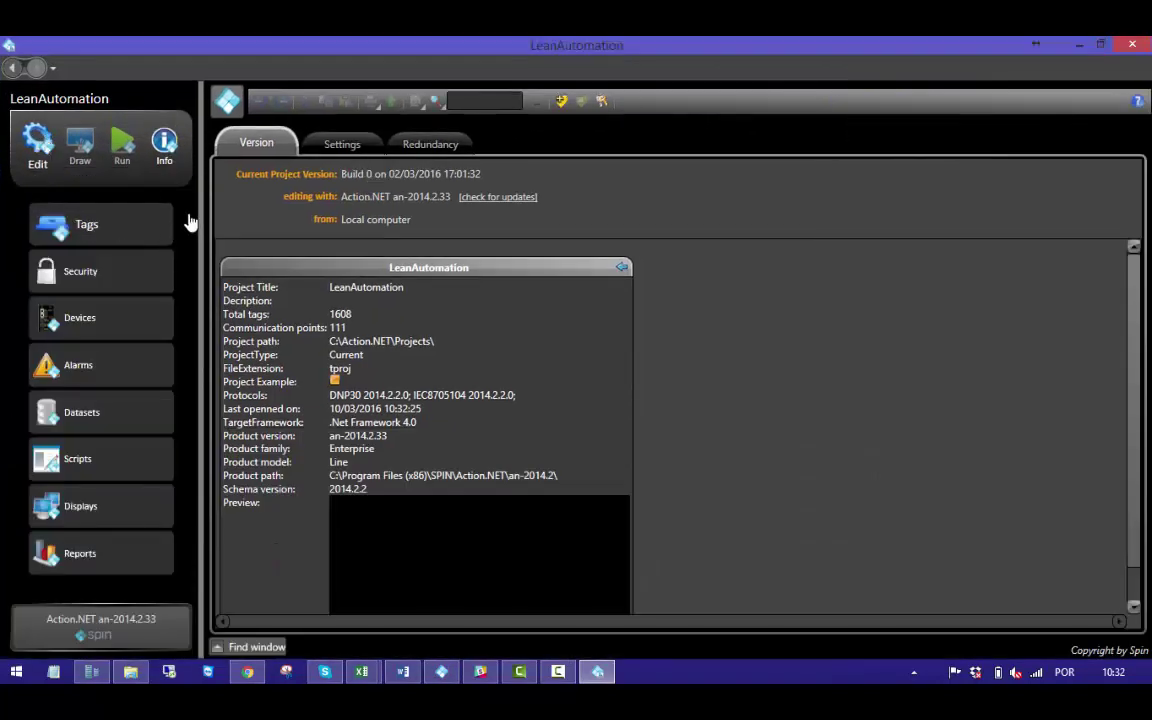
{"action": "left_click", "coordinate": [115, 229]}
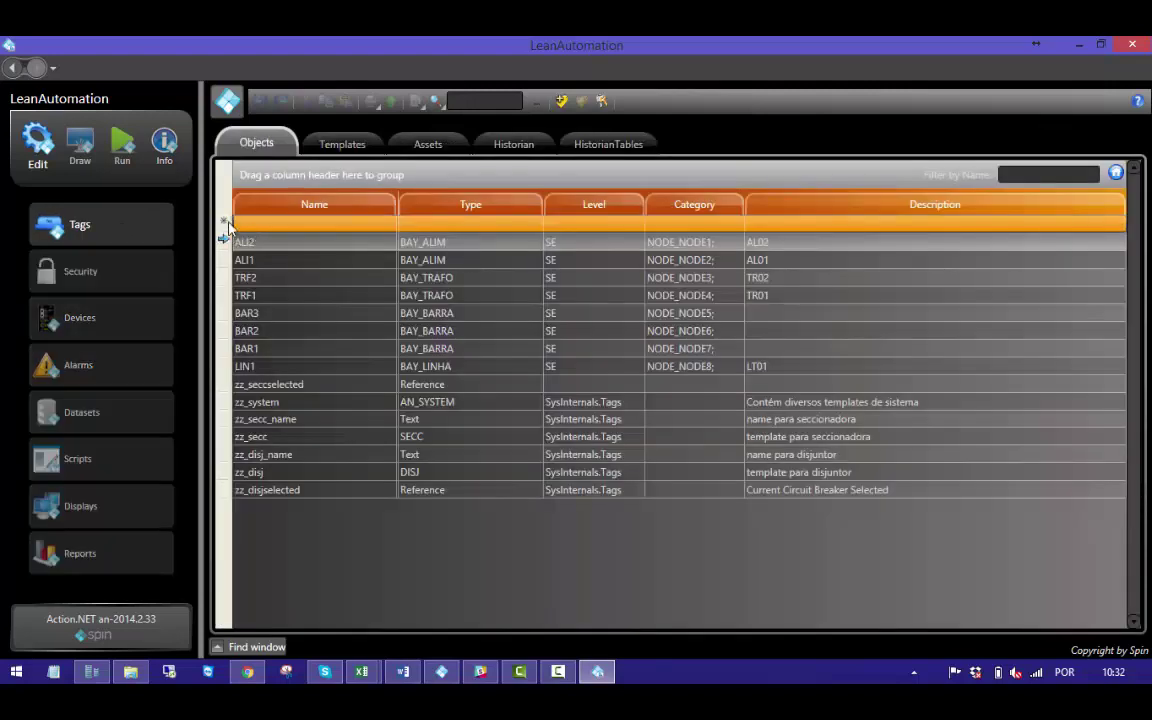
{"action": "left_click", "coordinate": [512, 144]}
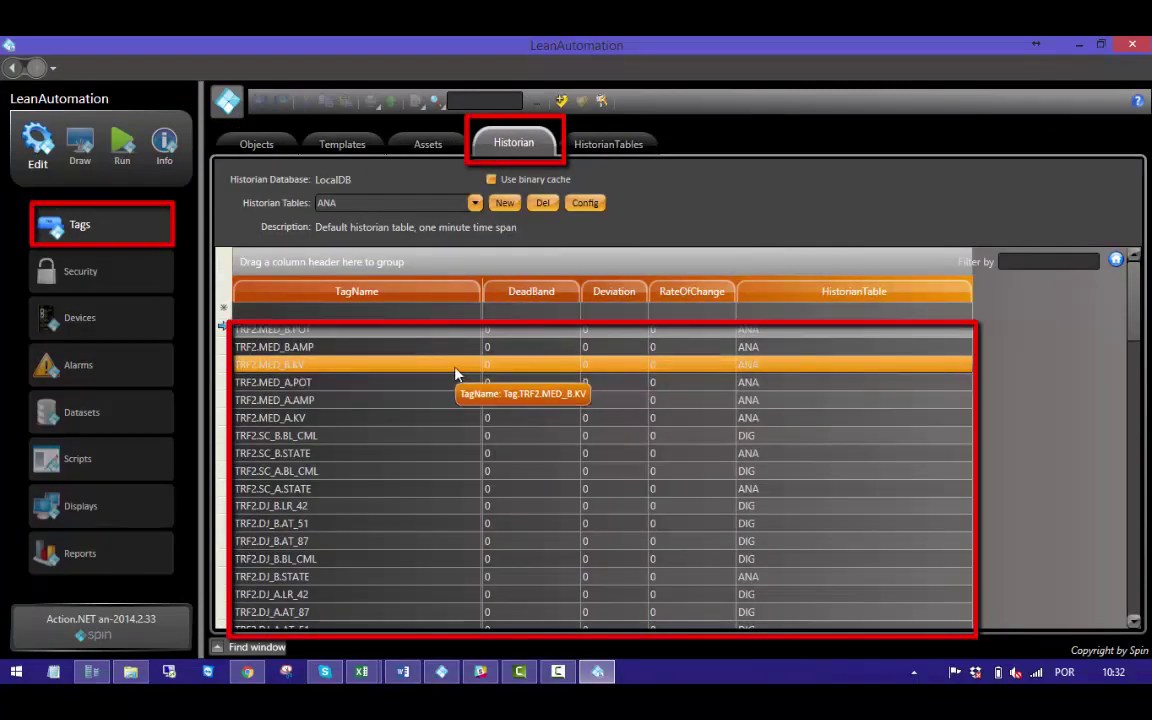
{"action": "scroll", "coordinate": [455, 373], "scroll_direction": "down", "scroll_amount": 5}
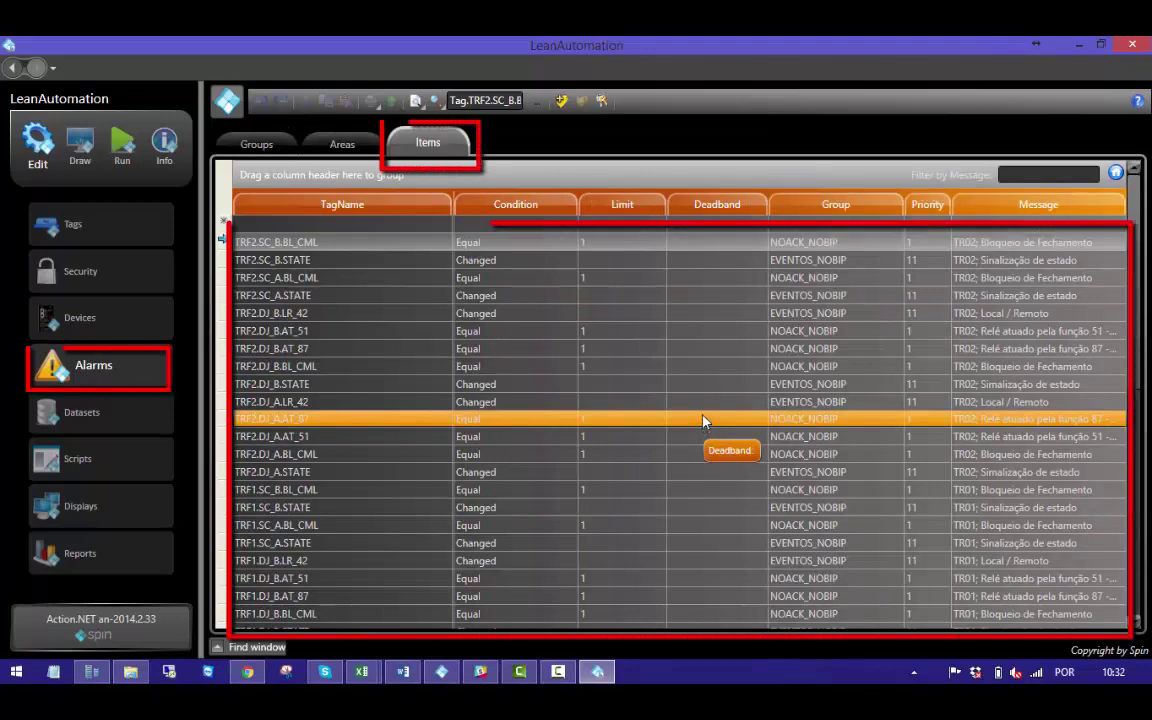
- Review the generated alarm items and the communication points of the devices
{"action": "scroll", "coordinate": [702, 418], "scroll_direction": "down", "scroll_amount": 4}
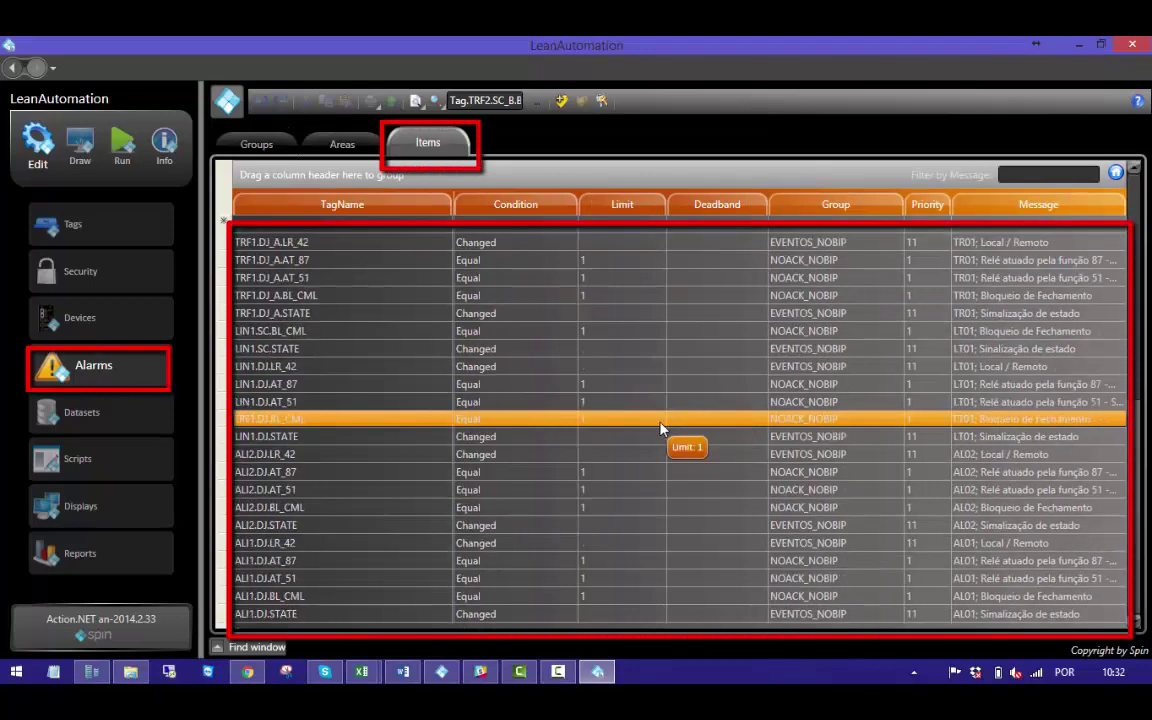
{"action": "left_click", "coordinate": [118, 314]}
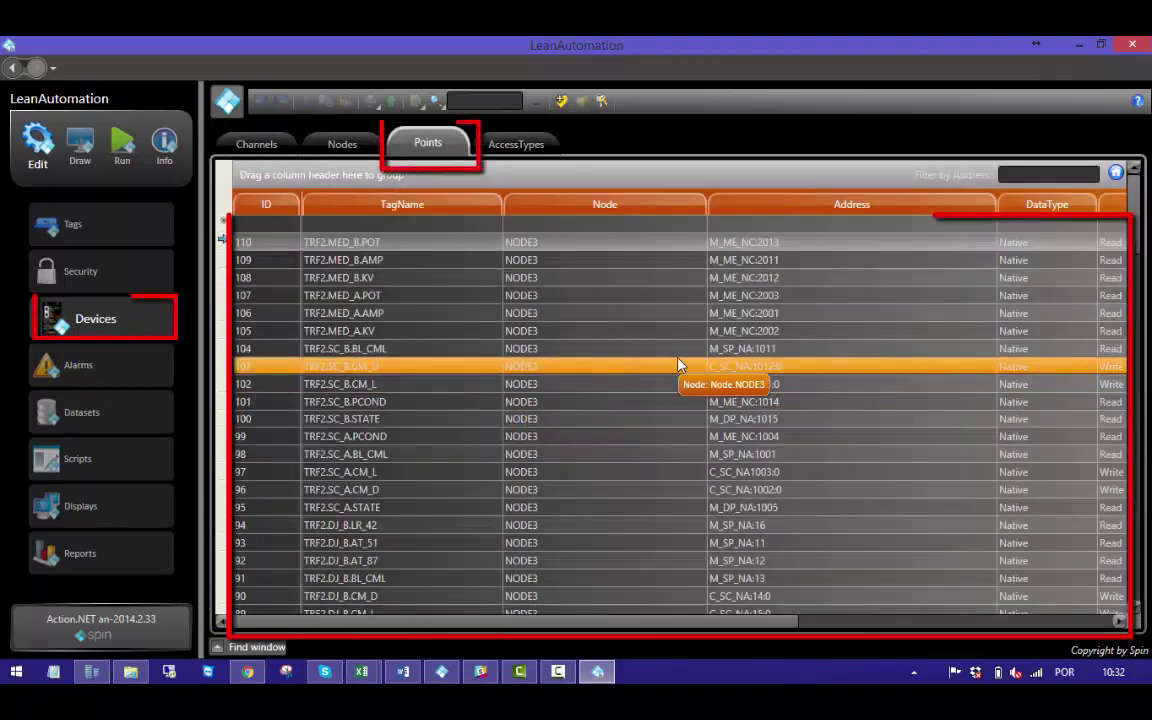
{"action": "scroll", "coordinate": [680, 365], "scroll_direction": "down", "scroll_amount": 7}
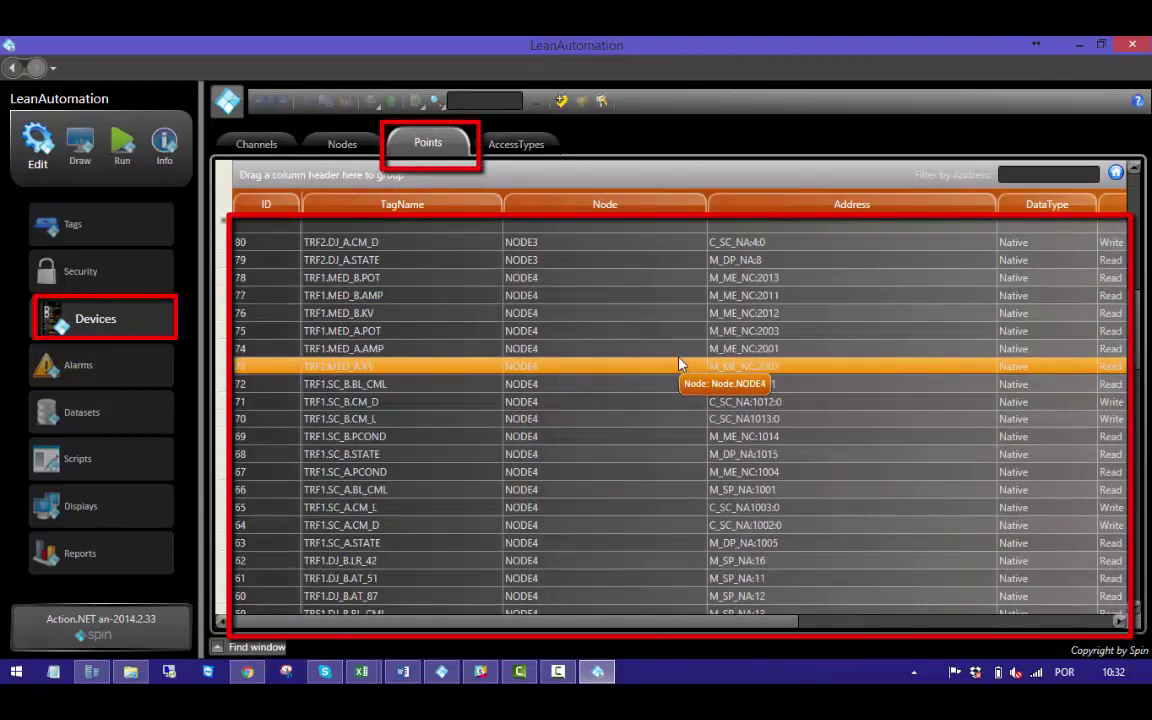
{"action": "scroll", "coordinate": [679, 366], "scroll_direction": "down", "scroll_amount": 17}
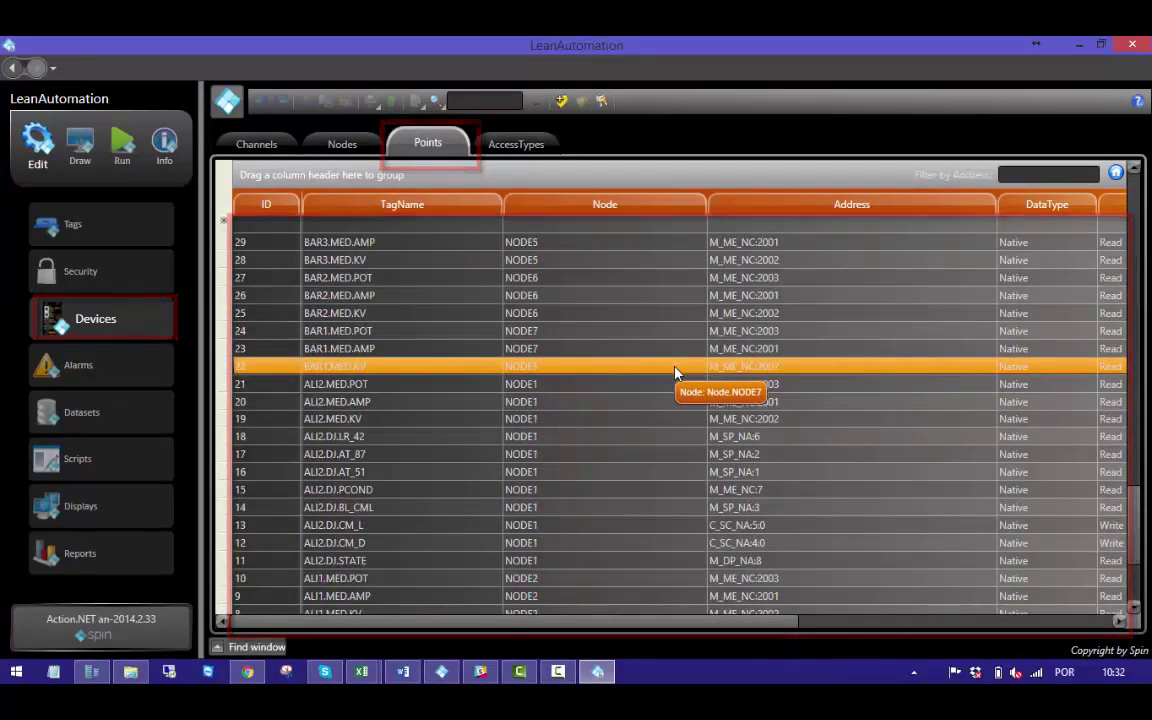
{"action": "scroll", "coordinate": [675, 372], "scroll_direction": "down", "scroll_amount": 3}
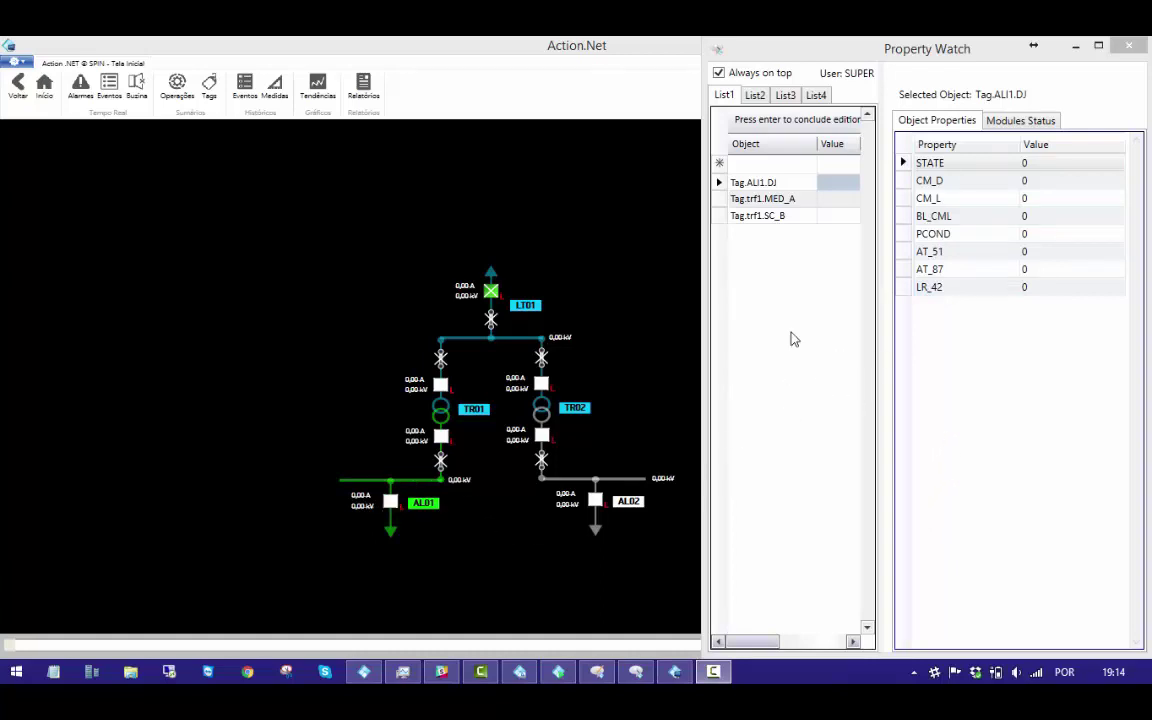
- In Property Watch, simulate the ALI1 breaker states by setting the STATE of Tag.ALI1.DJ to 1, 2 and 3 in turn
{"action": "left_click", "coordinate": [1049, 164]}
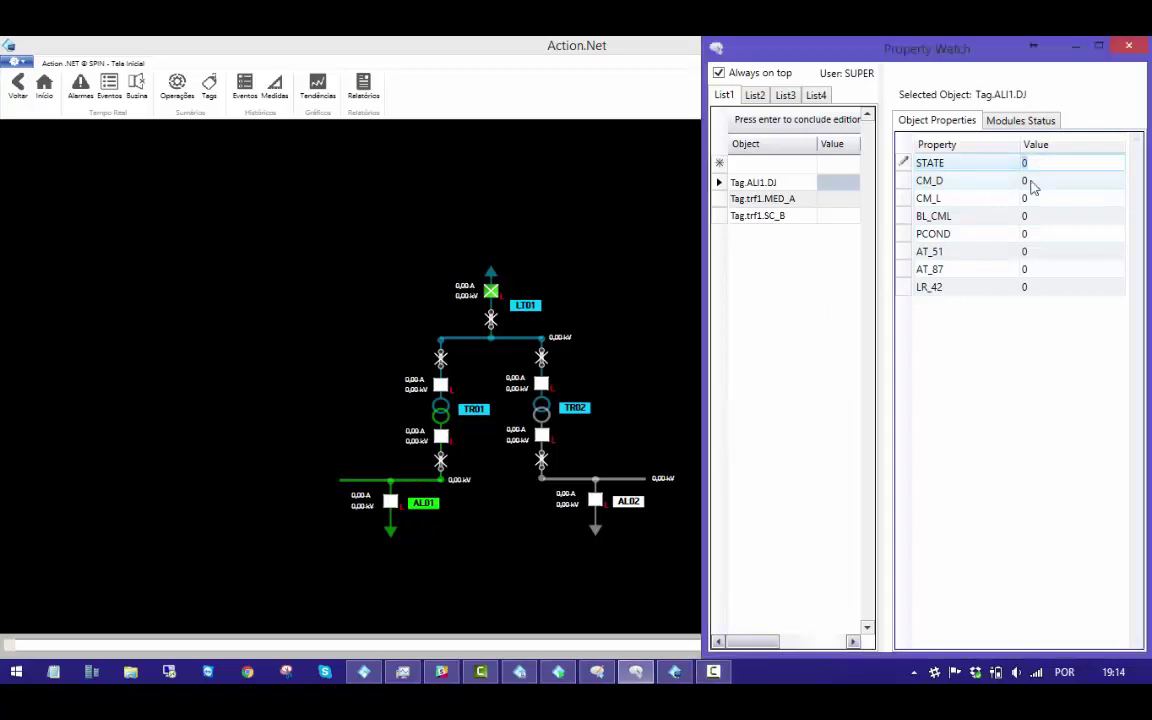
{"action": "type", "text": "1"}
{"action": "key", "text": "Return"}
{"action": "type", "text": "2"}
{"action": "key", "text": "Return"}
{"action": "type", "text": "3"}
{"action": "key", "text": "Return"}
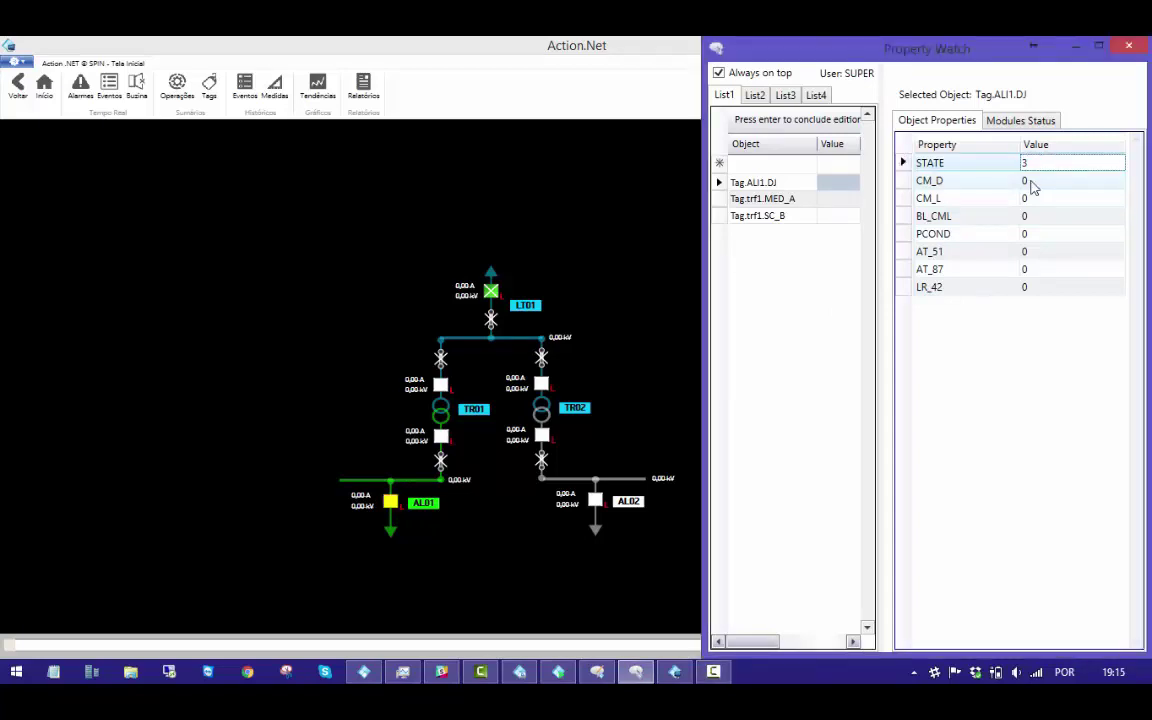
- With the AL01 breaker's command window open, set its STATE to 2 and issue the Desligar command with confirmation
{"action": "left_click", "coordinate": [391, 505]}
{"action": "left_click", "coordinate": [391, 505]}
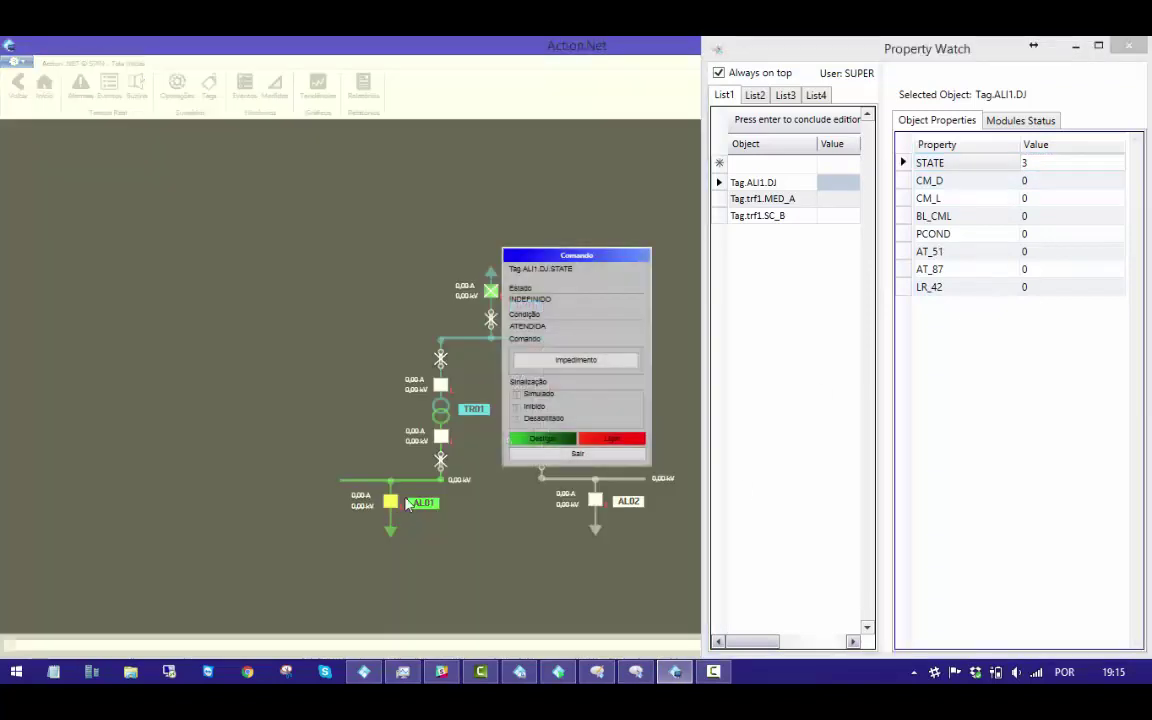
{"action": "left_click", "coordinate": [1066, 160]}
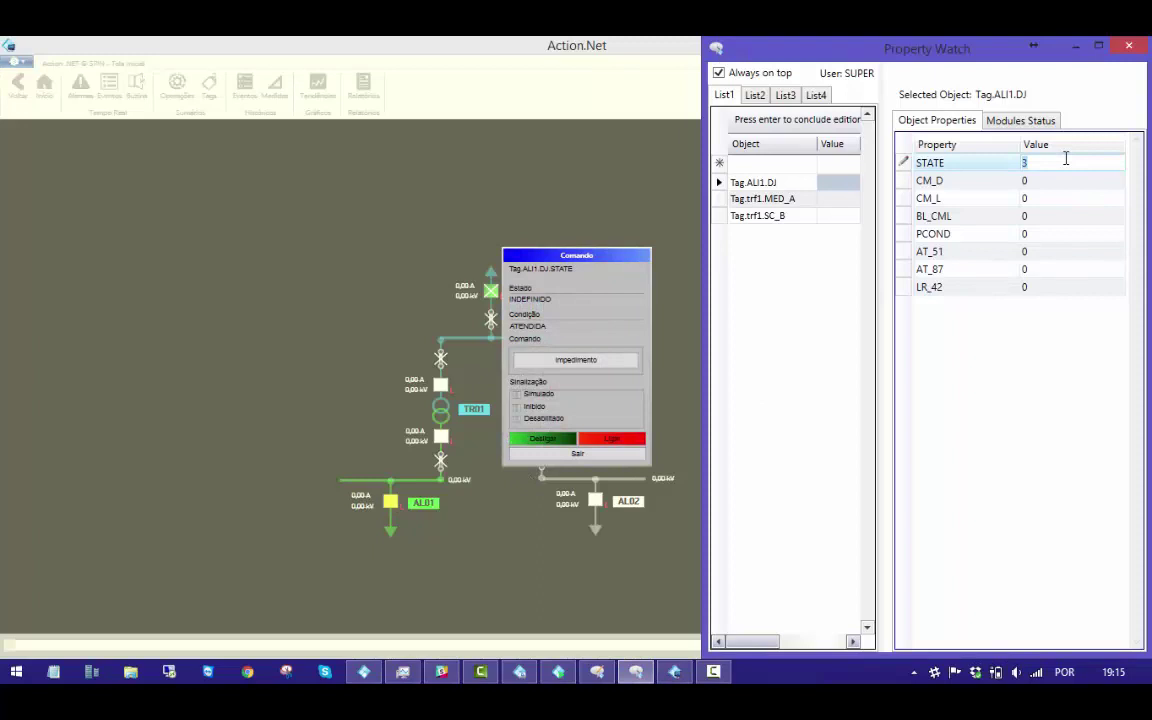
{"action": "type", "text": "2"}
{"action": "key", "text": "Return"}
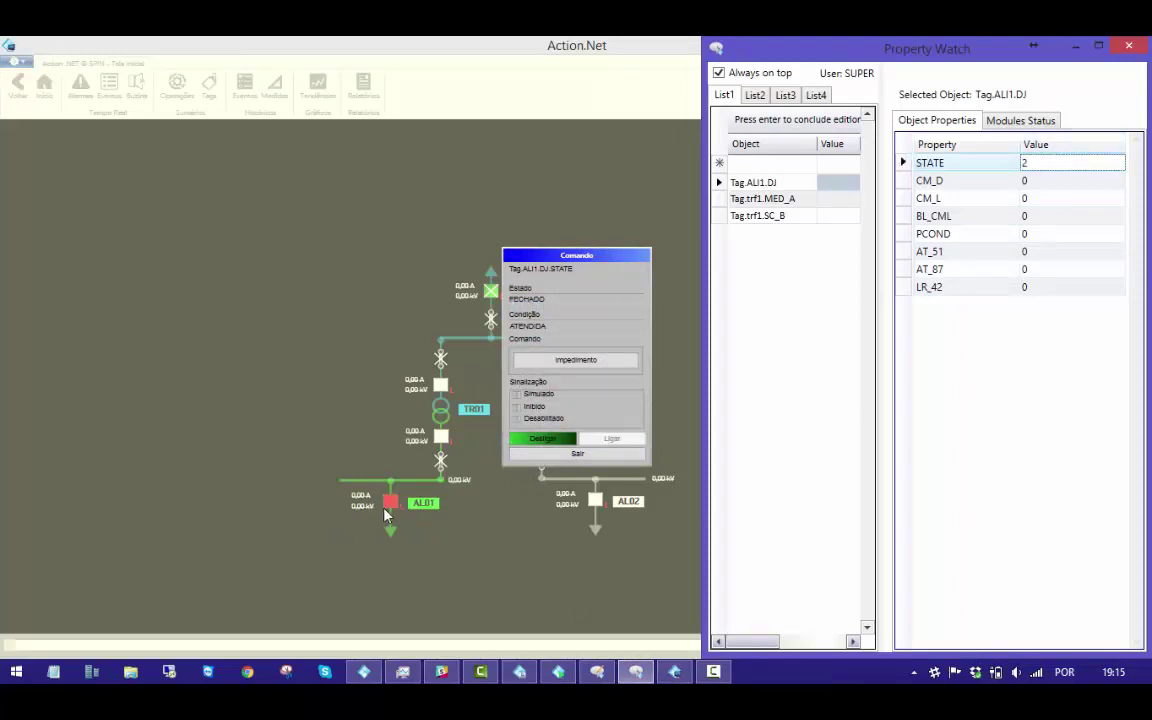
{"action": "left_click", "coordinate": [553, 446]}
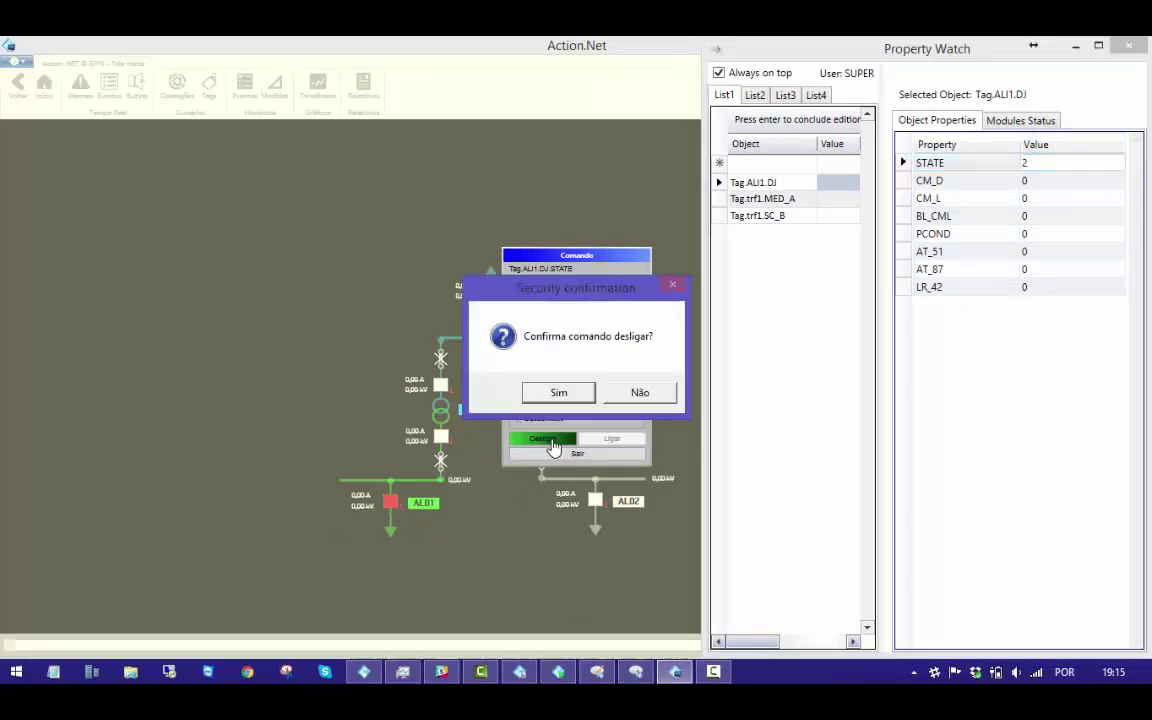
{"action": "left_click", "coordinate": [577, 396]}
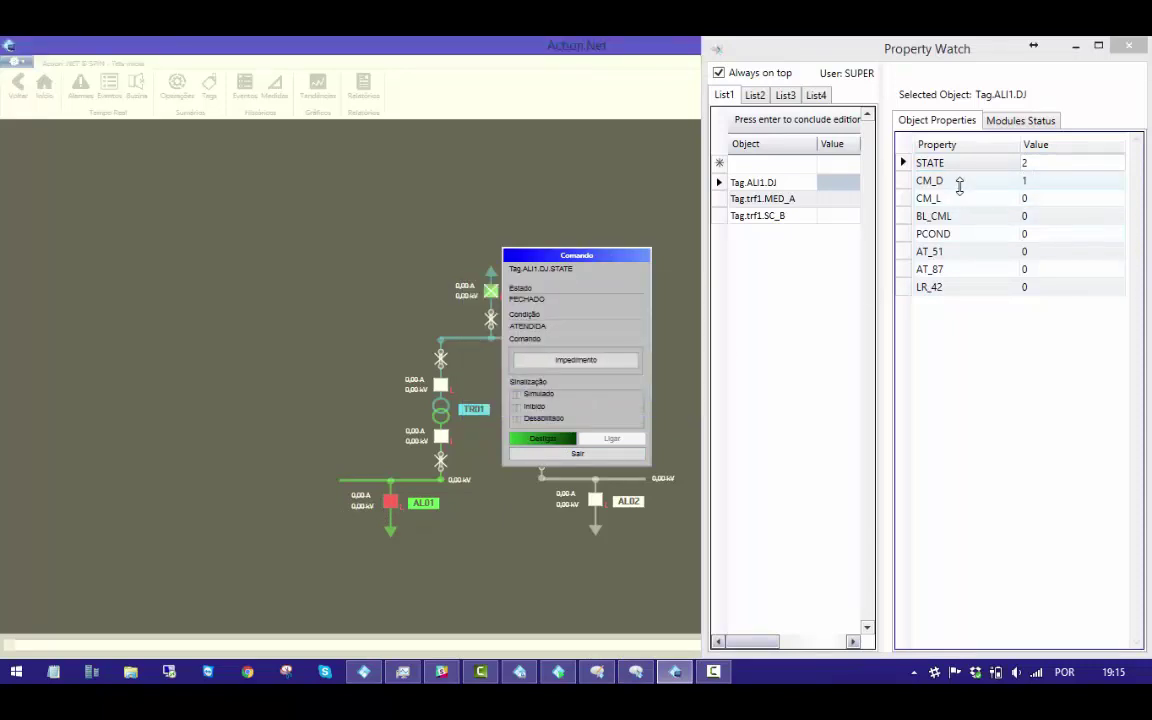
- Set the STATE of Tag.ALI1.DJ to 1 and issue the Ligar command for the AL01 breaker with confirmation
{"action": "left_click", "coordinate": [1040, 162]}
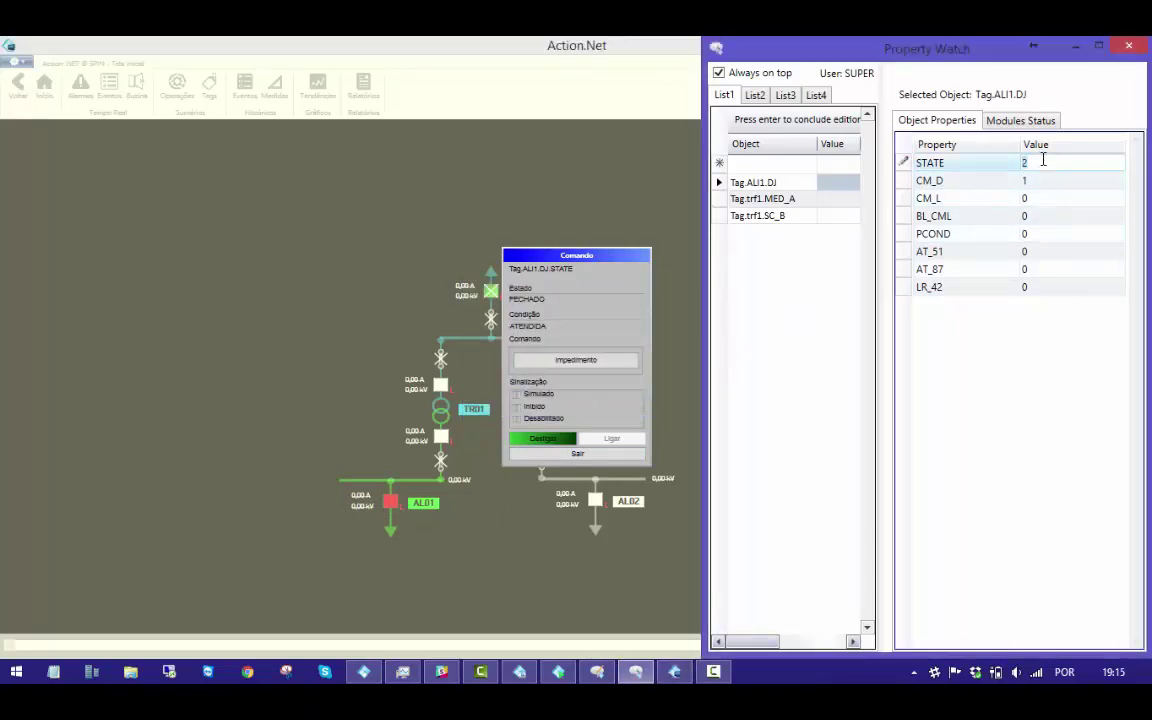
{"action": "type", "text": "1"}
{"action": "key", "text": "Return"}
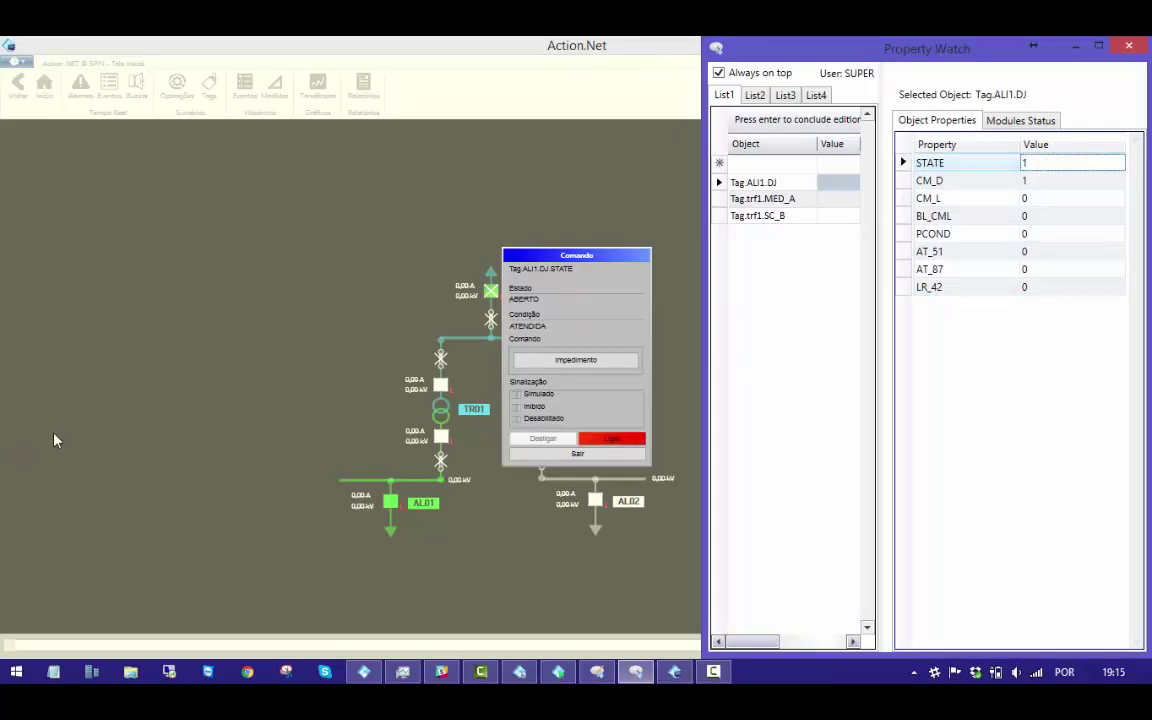
{"action": "left_click", "coordinate": [612, 440]}
{"action": "left_click", "coordinate": [550, 391]}
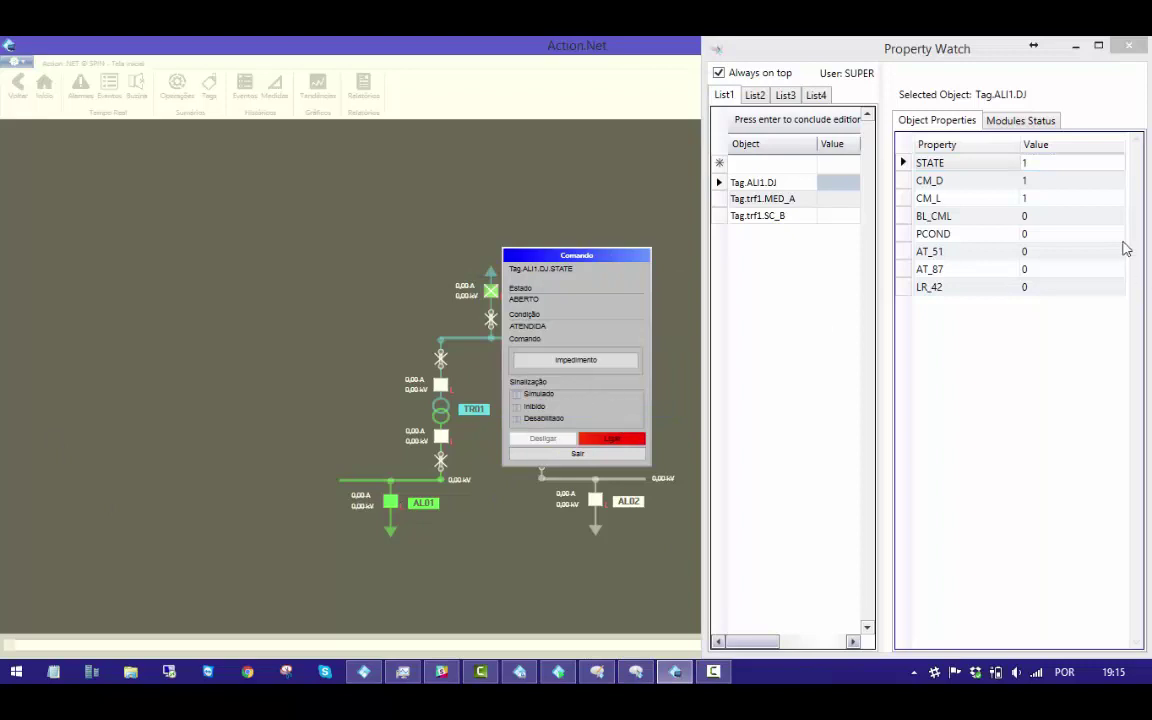
- Close the breaker's command window and set KV to 10 and AMP to 20 for Tag.trf1.MED_A in Property Watch
{"action": "left_click", "coordinate": [638, 456]}
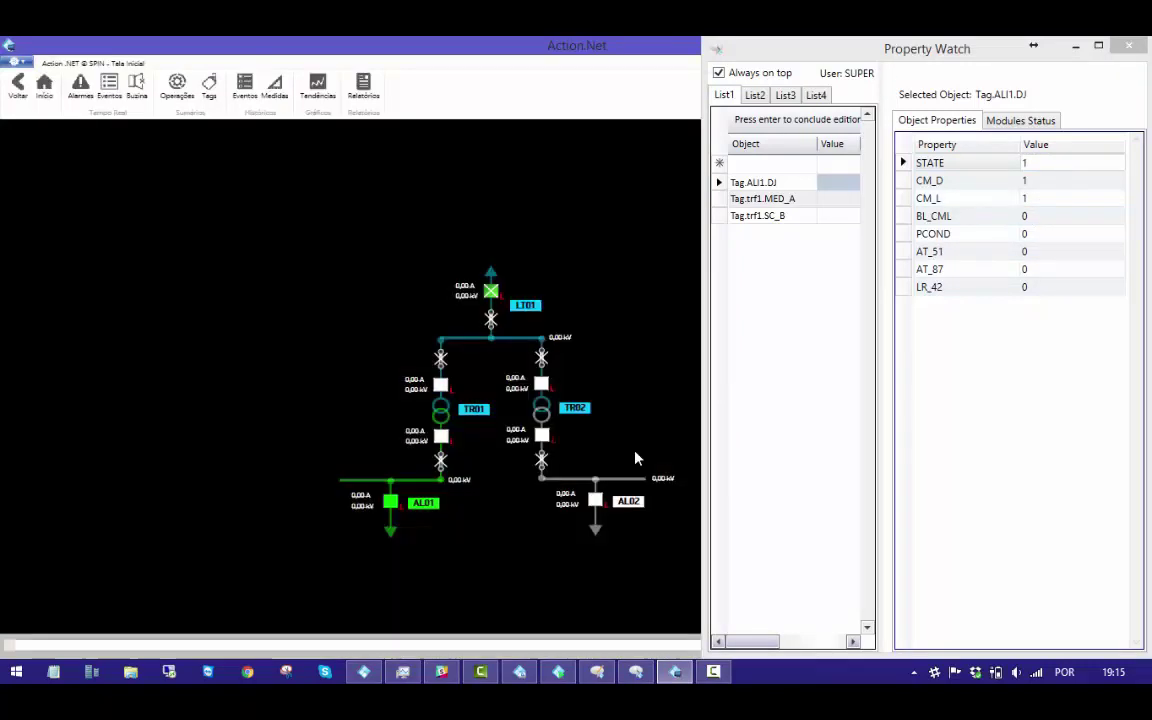
{"action": "left_click", "coordinate": [776, 198]}
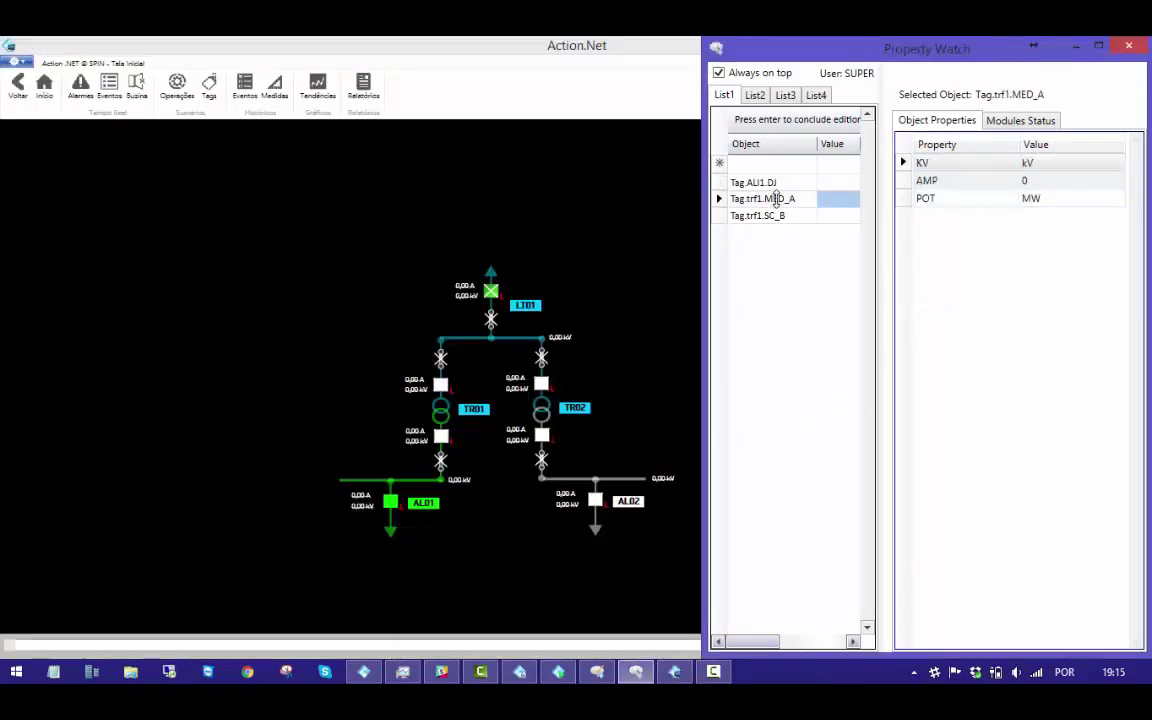
{"action": "left_click", "coordinate": [1018, 162]}
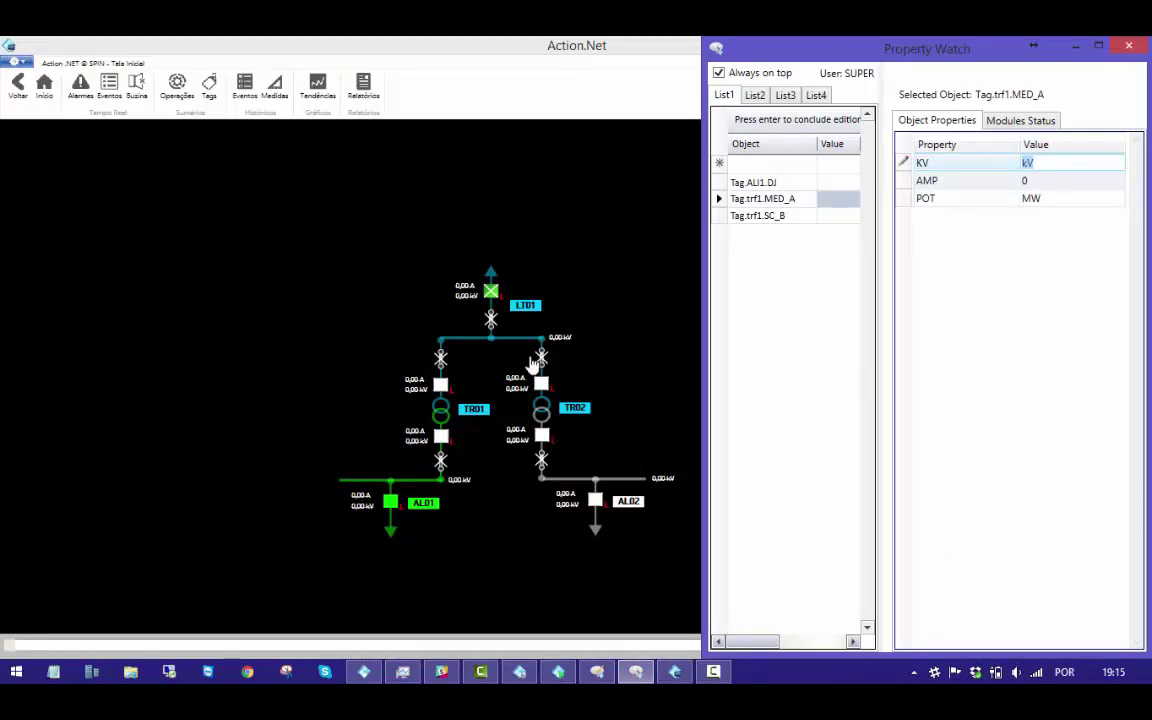
{"action": "key", "text": "Return"}
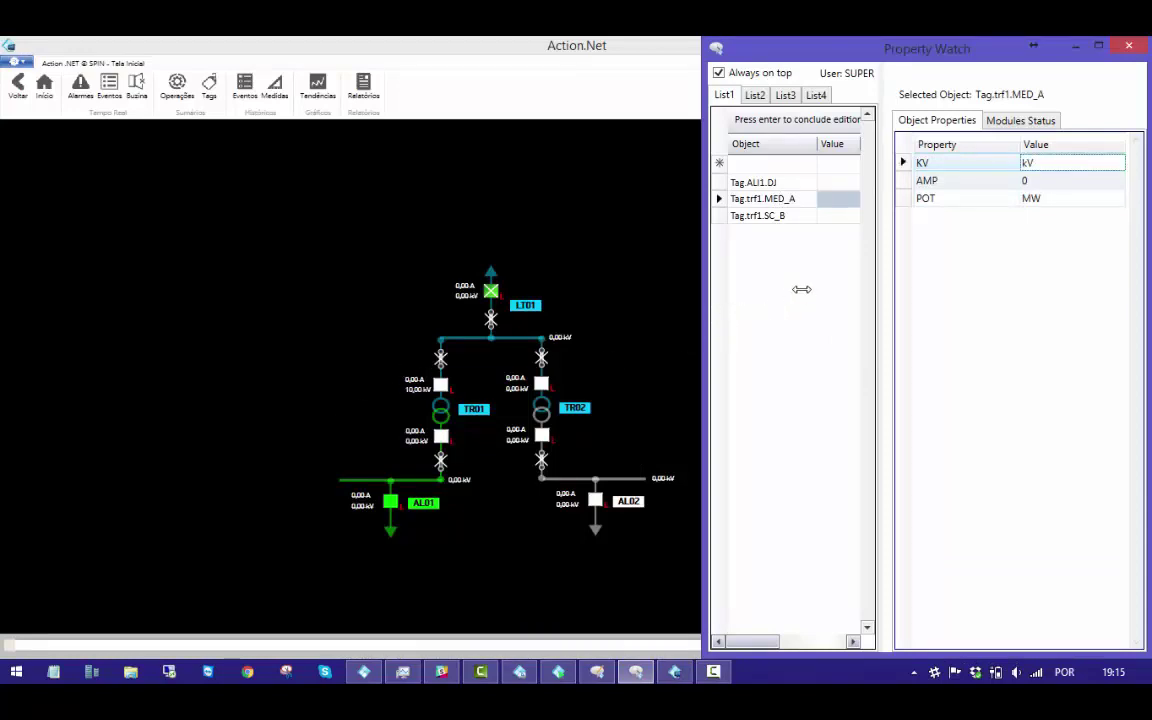
{"action": "left_click", "coordinate": [1026, 181]}
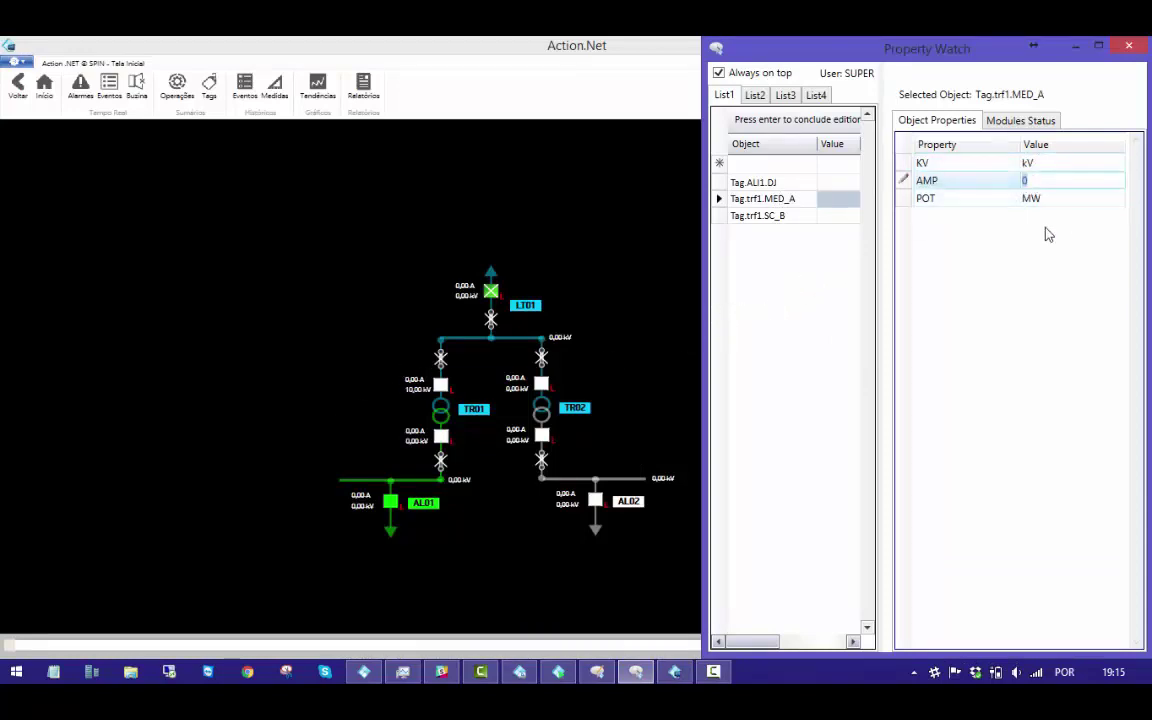
{"action": "type", "text": "20"}
{"action": "key", "text": "Return"}
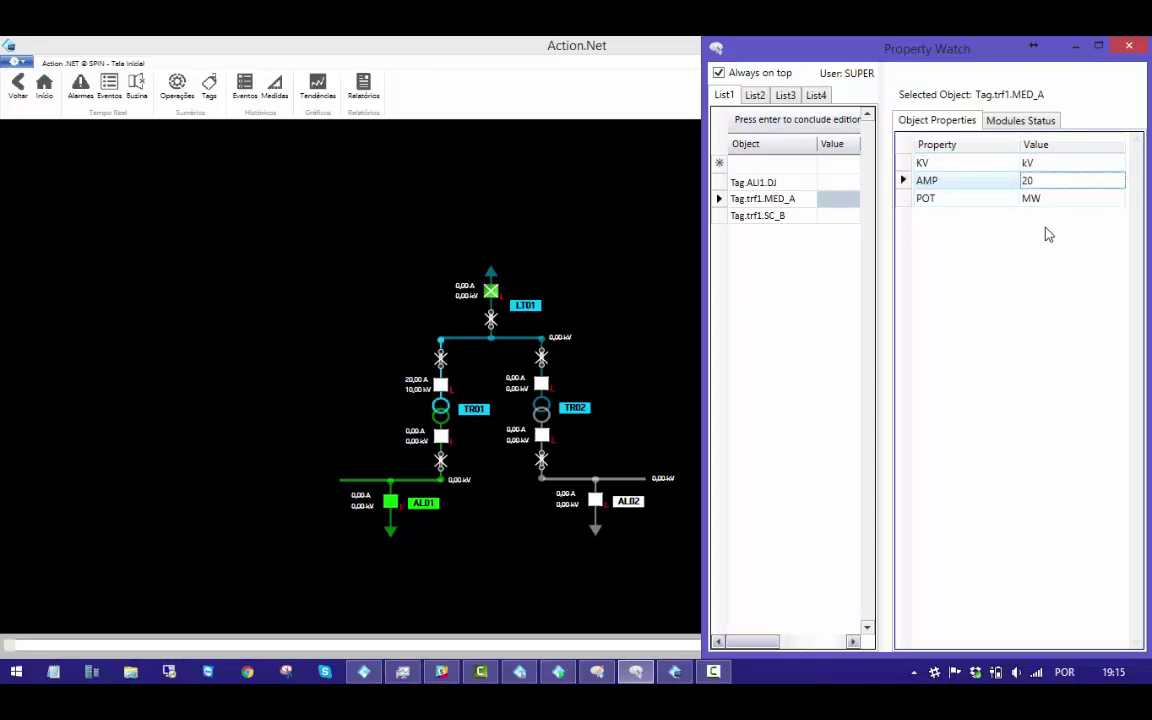
- Set the STATE of Tag.trf1.SC_B to 1 and 2 in turn, and open the event summary to check the recorded changes
{"action": "left_click", "coordinate": [800, 219]}
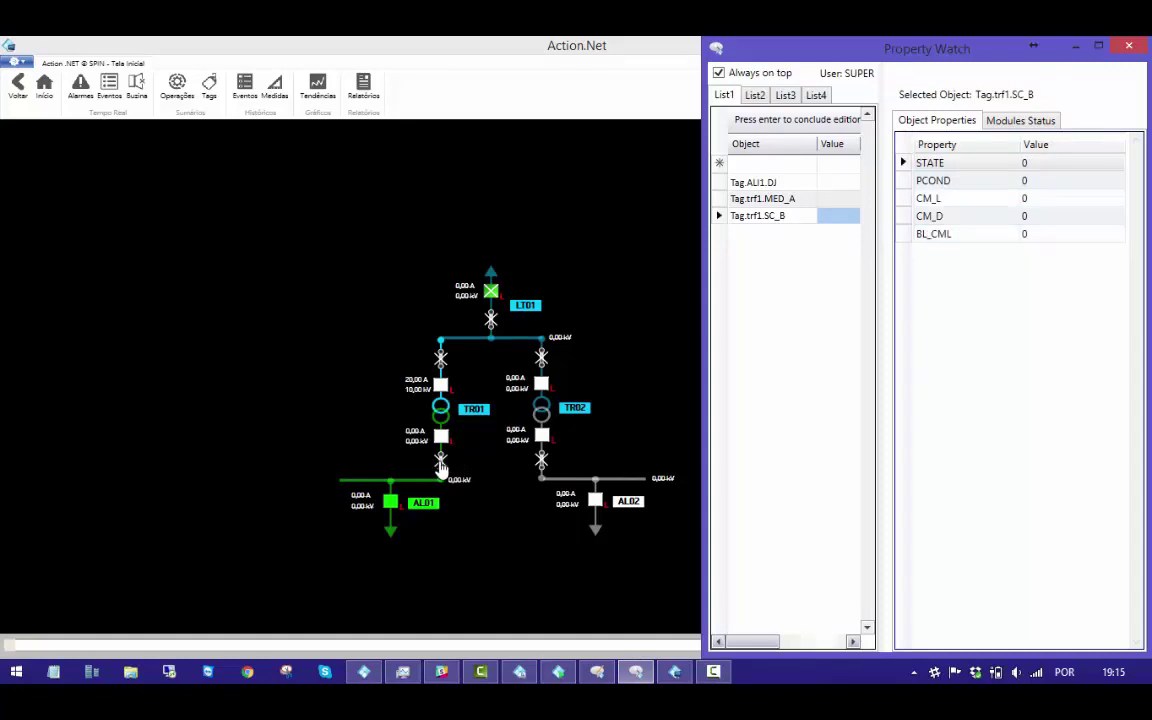
{"action": "left_click", "coordinate": [1051, 162]}
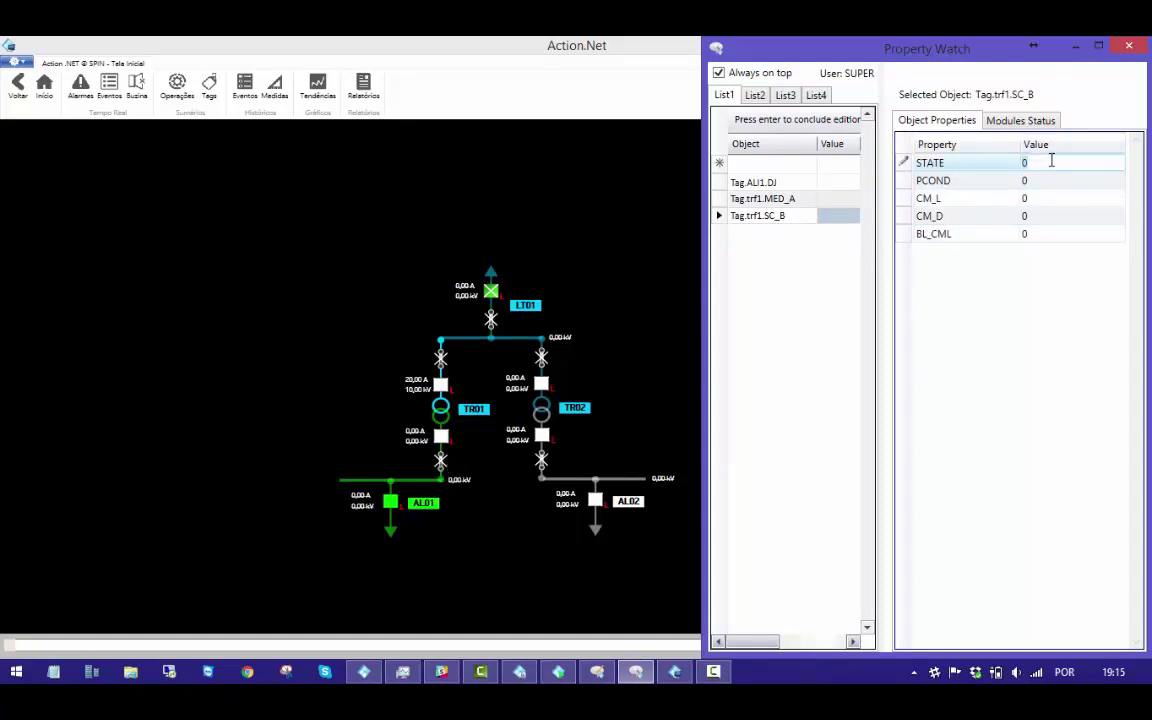
{"action": "type", "text": "1"}
{"action": "key", "text": "Return"}
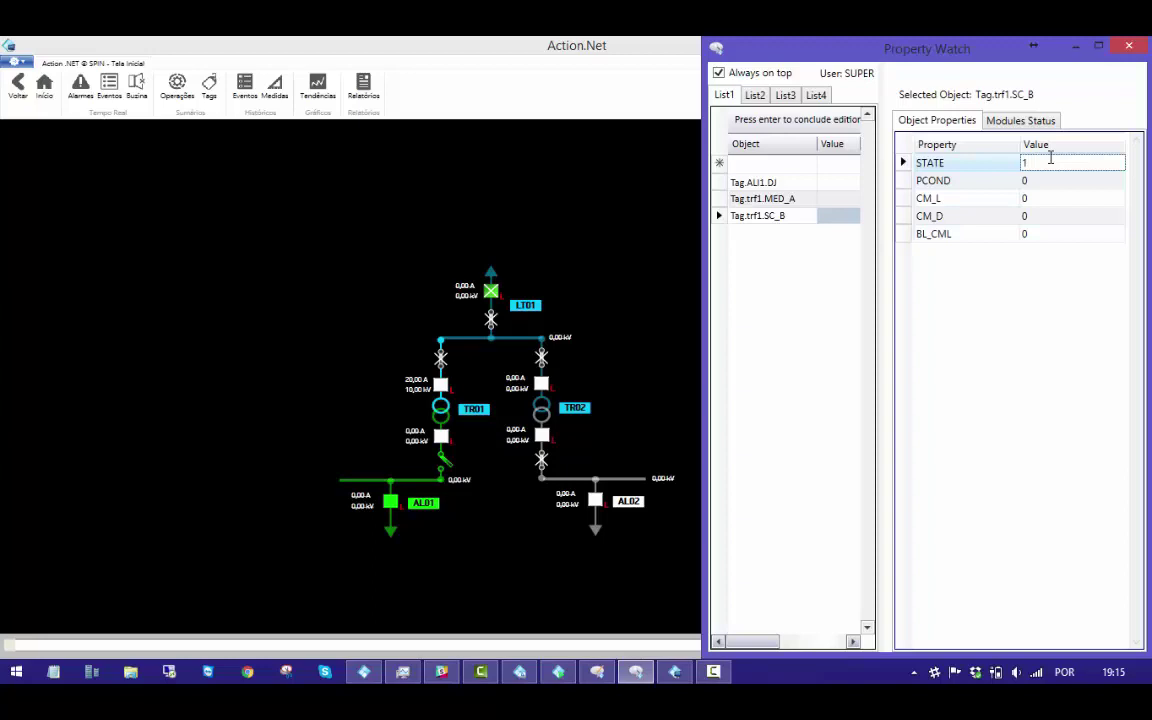
{"action": "key", "text": "BackSpace"}
{"action": "type", "text": "2"}
{"action": "key", "text": "Return"}
{"action": "left_click", "coordinate": [109, 85]}
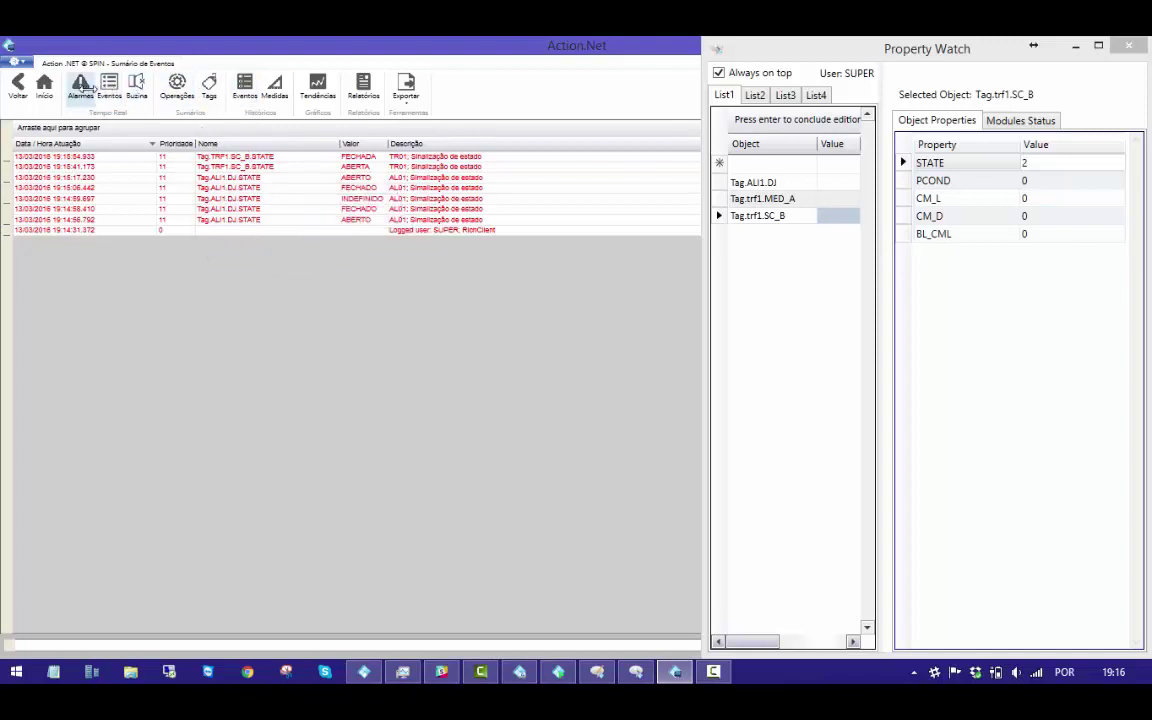
- Open the alarm summary and trigger an overcurrent relay alarm by setting AT_51 of Tag.ALI1.DJ to 1
{"action": "left_click", "coordinate": [81, 86]}
{"action": "left_click", "coordinate": [795, 182]}
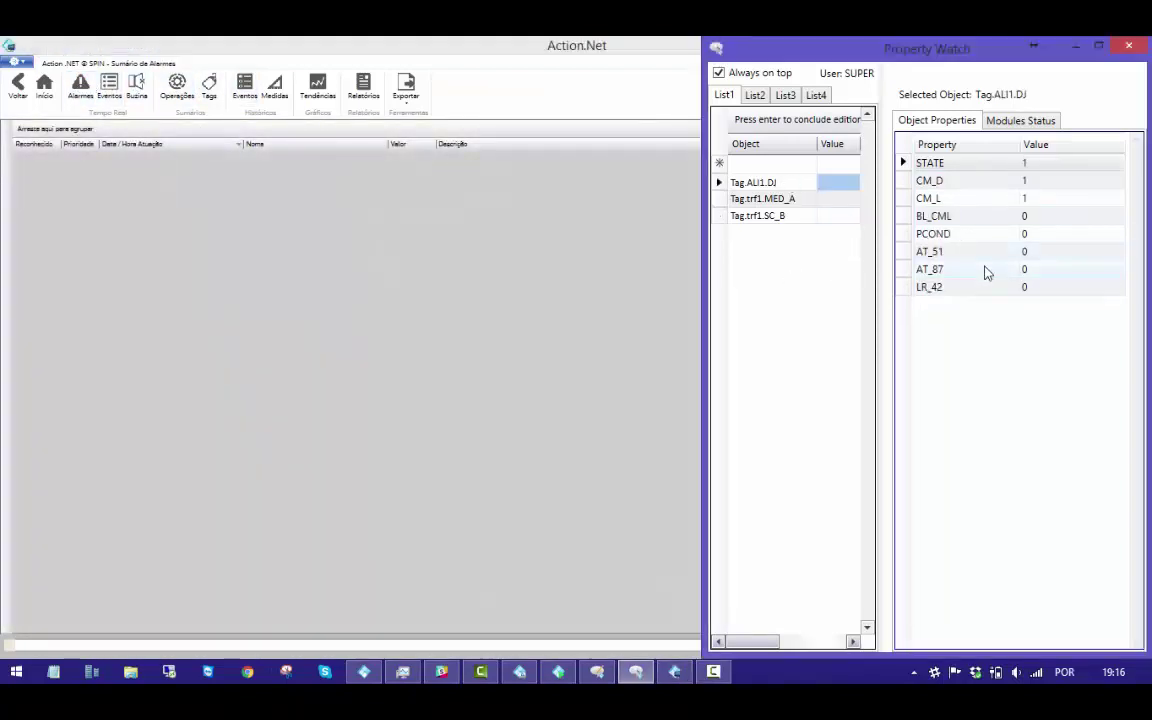
{"action": "left_click", "coordinate": [1032, 252]}
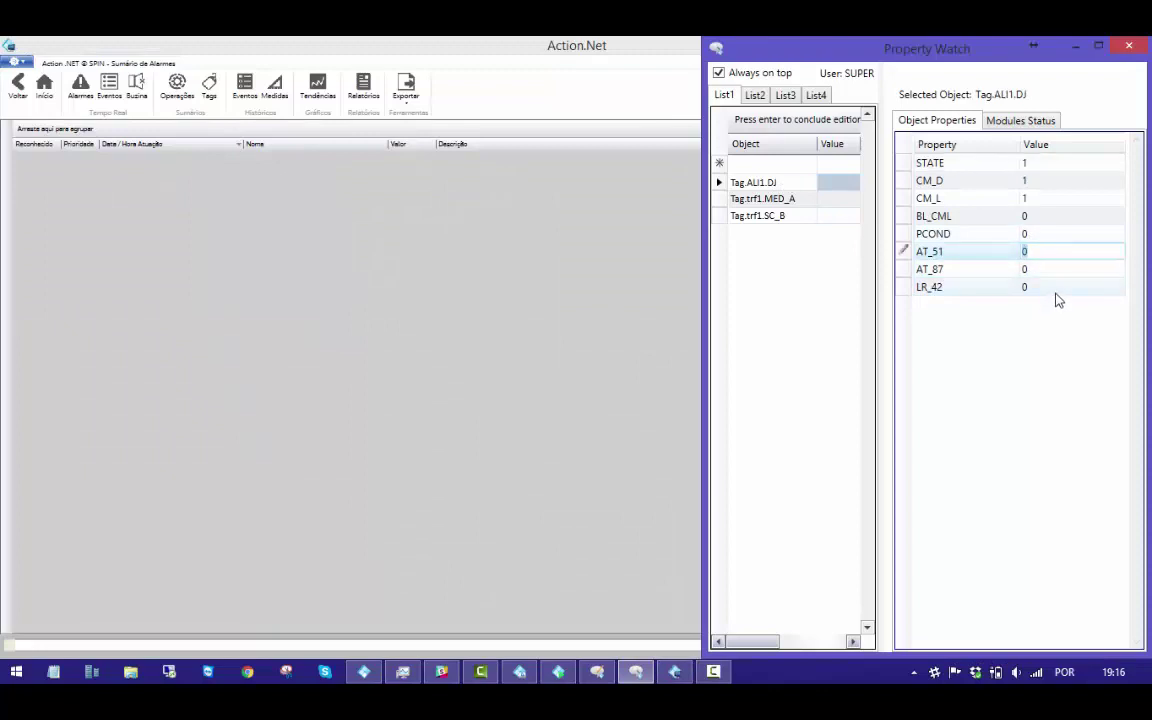
{"action": "key", "text": "Return"}
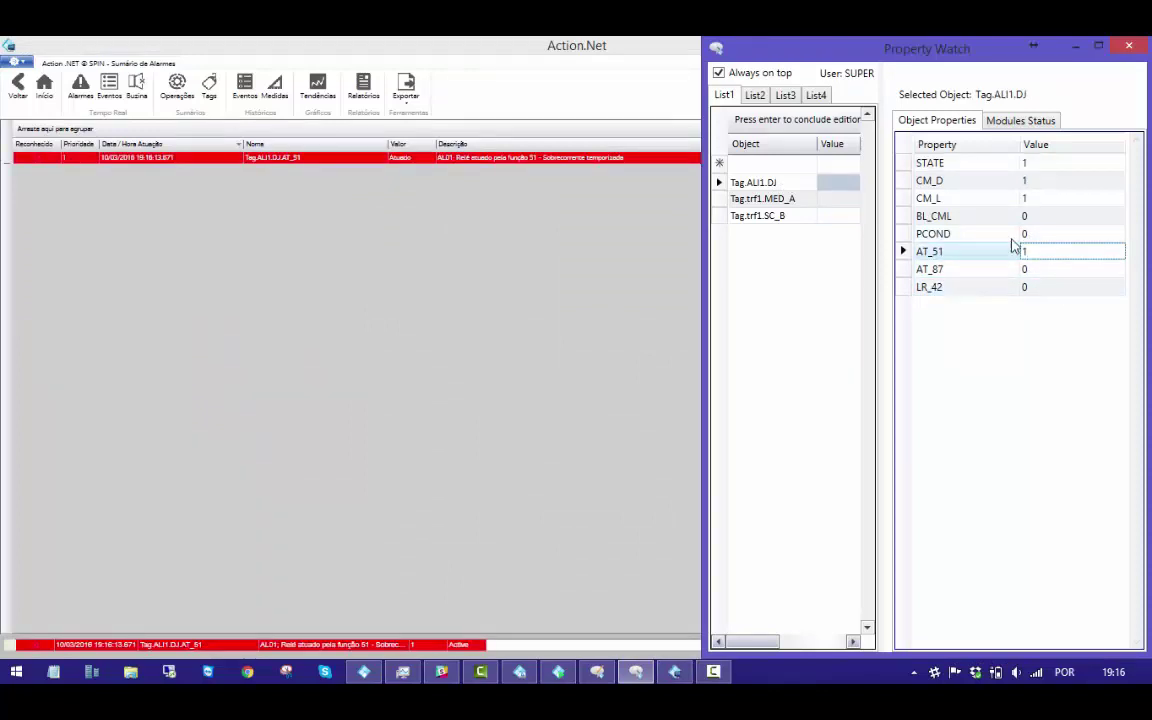
- Acknowledge the Tag.ALI1.DJ.AT_51 alarm and clear its condition by setting AT_51 to 0
{"action": "left_click", "coordinate": [40, 157]}
{"action": "left_click", "coordinate": [40, 157]}
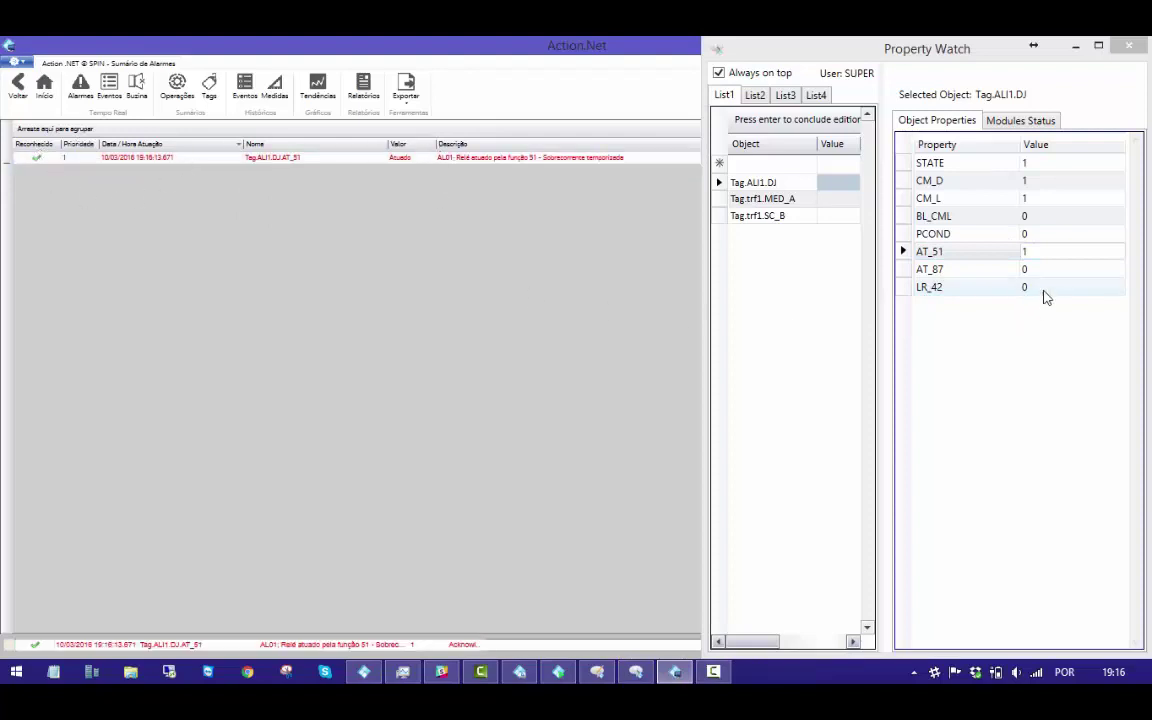
{"action": "left_click", "coordinate": [1039, 253]}
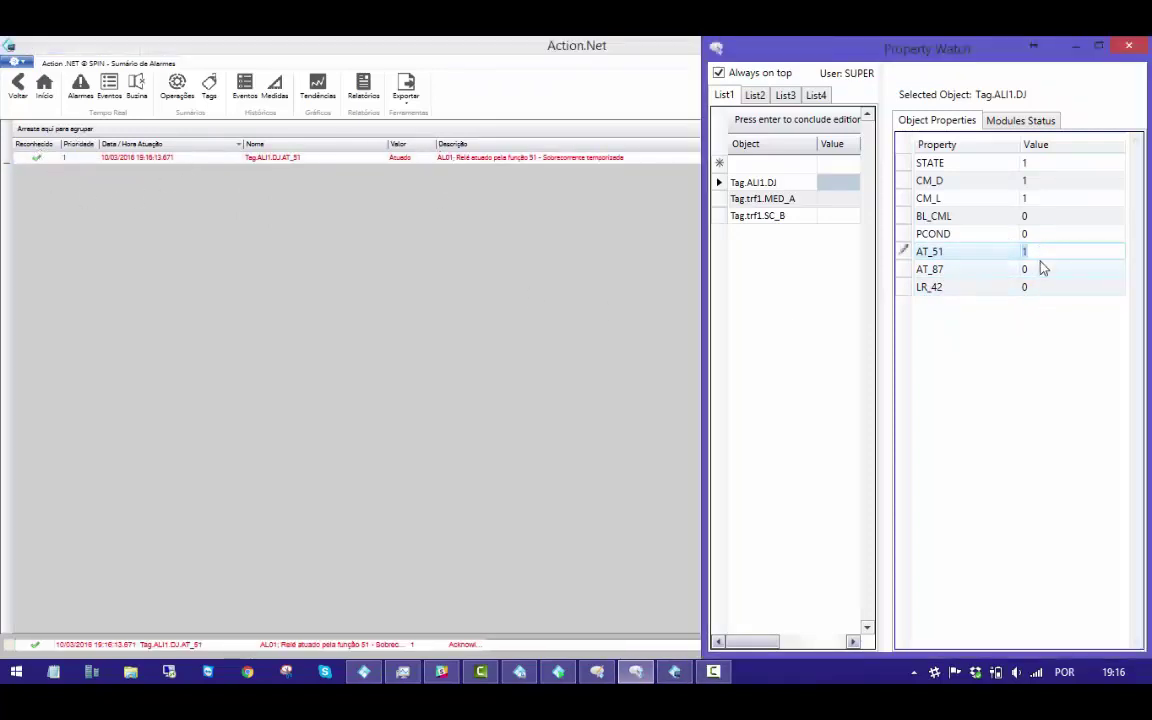
{"action": "type", "text": "0"}
{"action": "key", "text": "Return"}
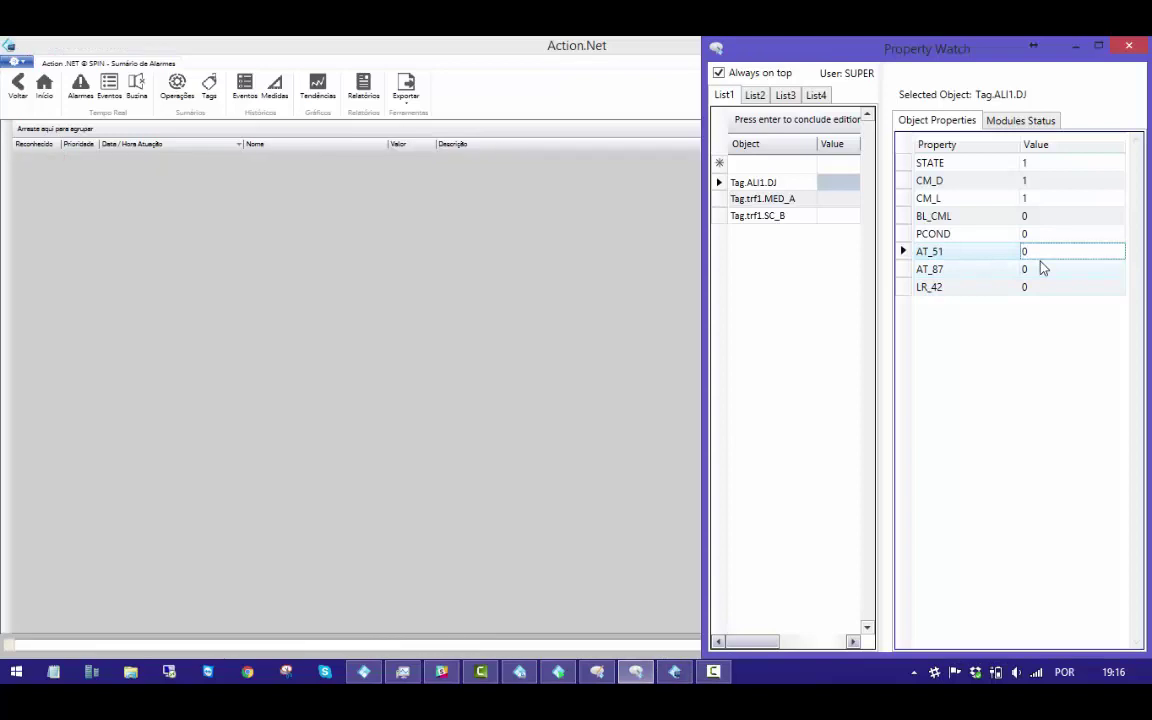